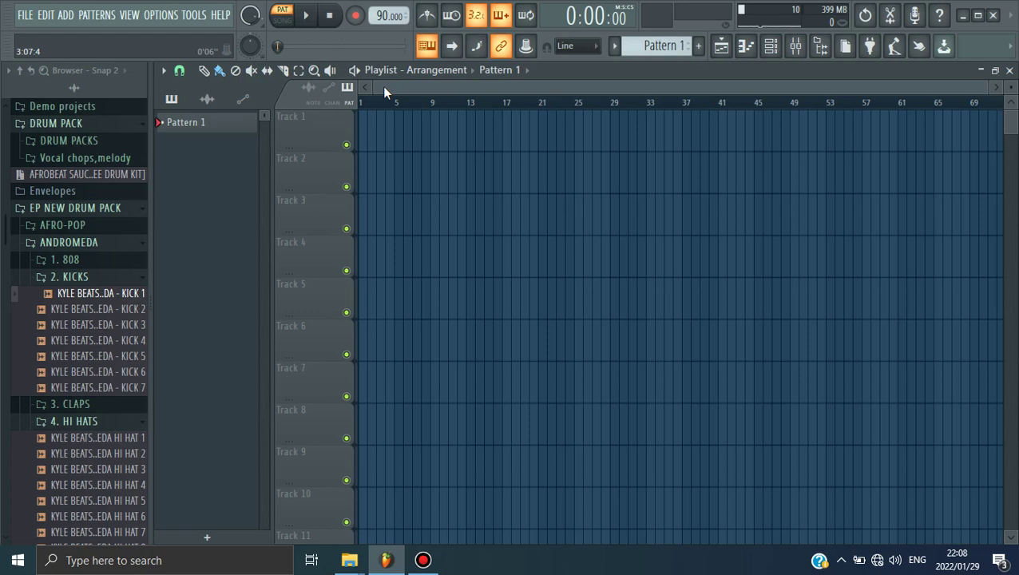
Open the Purity channel's piano roll from the channel rack
click(770, 46)
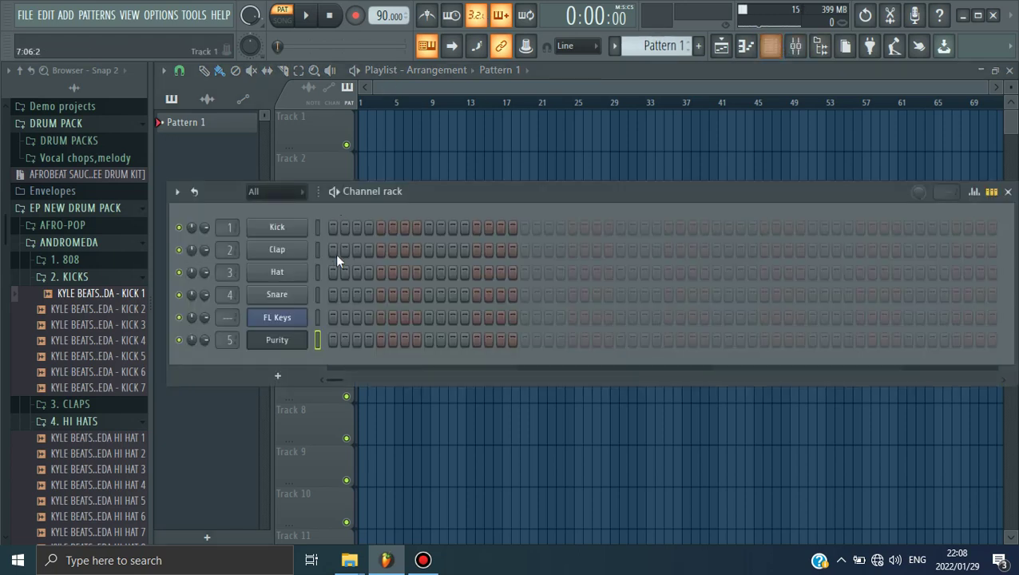
right_click(281, 340)
right_click(281, 346)
right_click(282, 346)
click(337, 332)
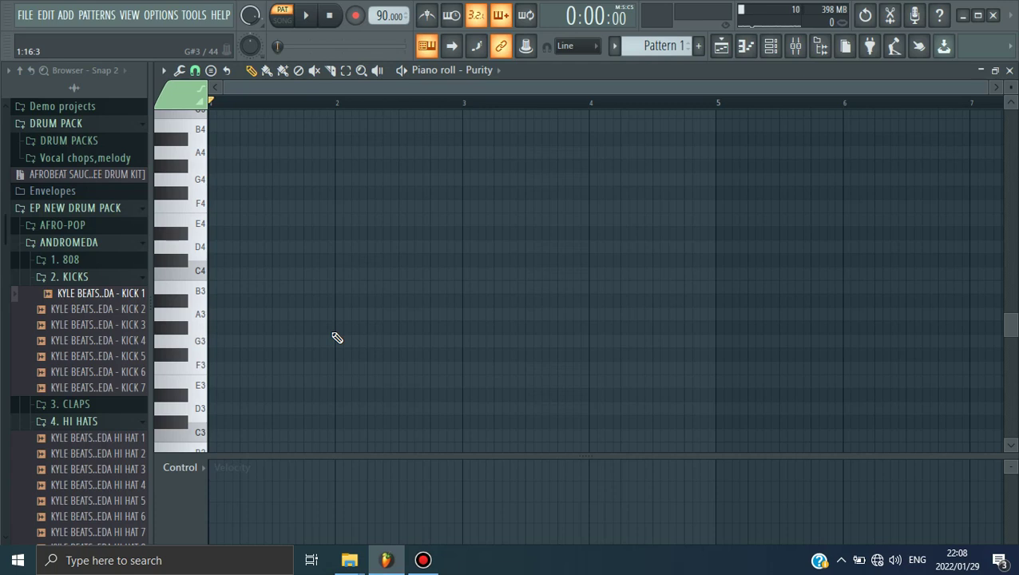
Audition chords and single notes on the Purity instrument, including E4-G4-B4, to try out a progression
key(v)
key(n)
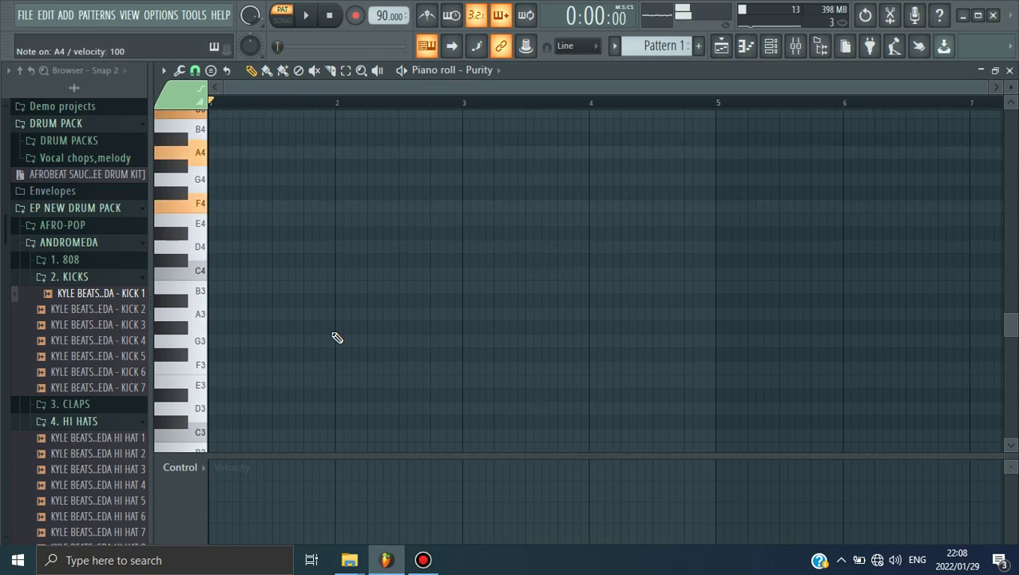
key(c)
key(b)
key(m)
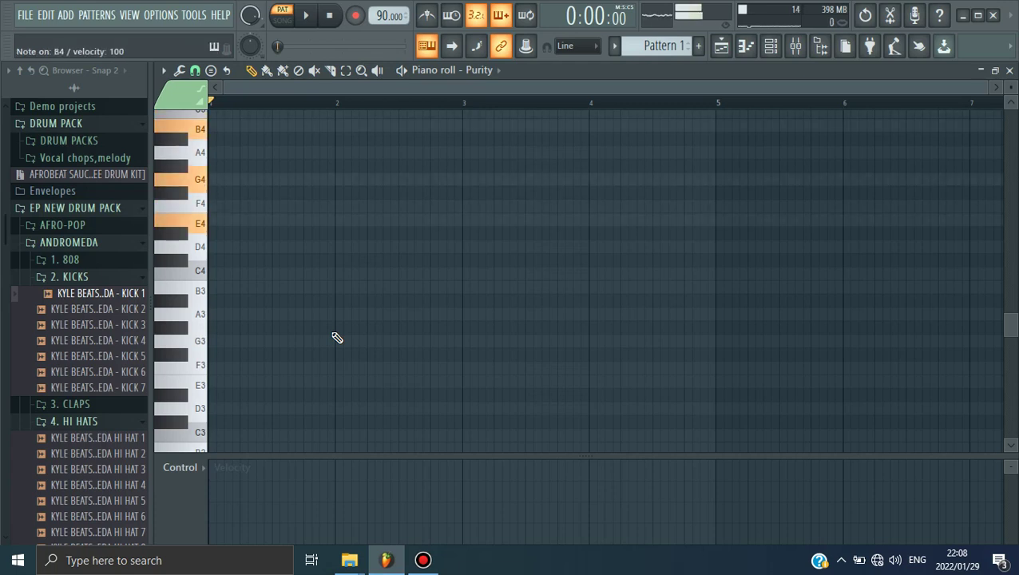
scroll(372, 337, up, 3)
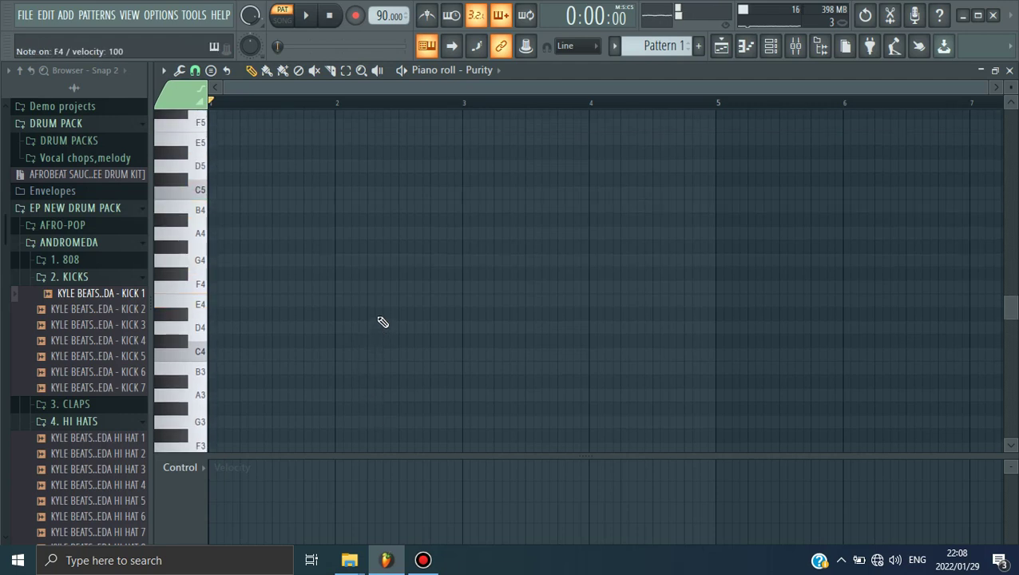
key(x)
key(n)
key(v)
key(n)
key(e)
key(b)
key(w)
key(m)
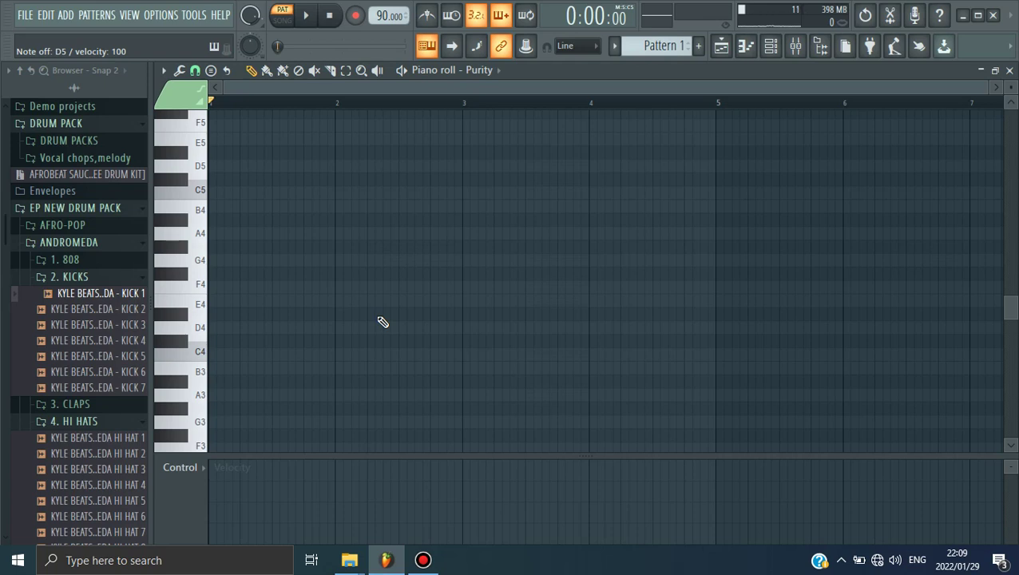
Sound E4 on the instrument and place a one-bar E4 note at the start of bar 1
key(c)
key(c)
key(c)
key(c)
key(c)
key(c)
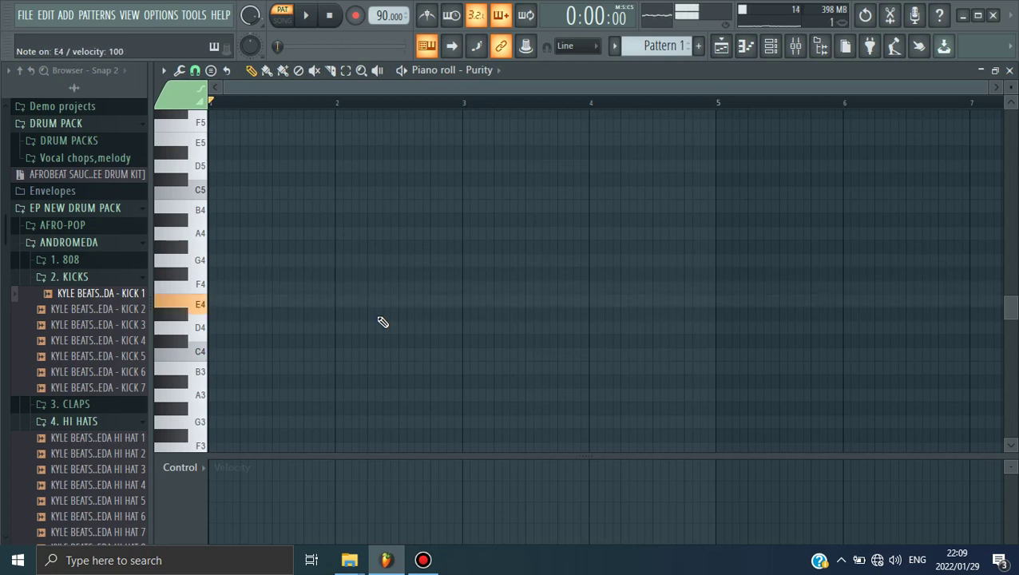
key(c)
key(c)
key(c)
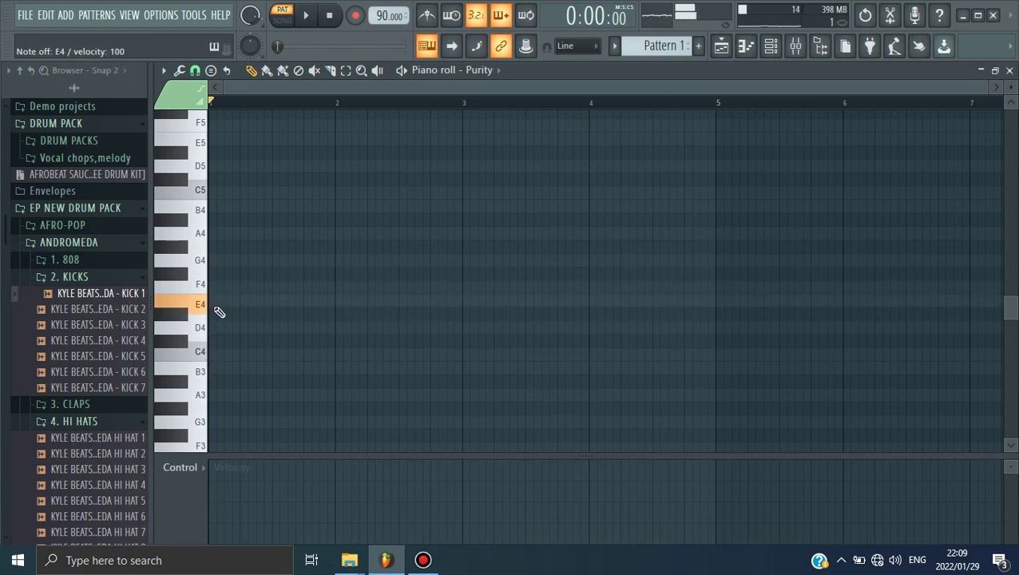
click(221, 302)
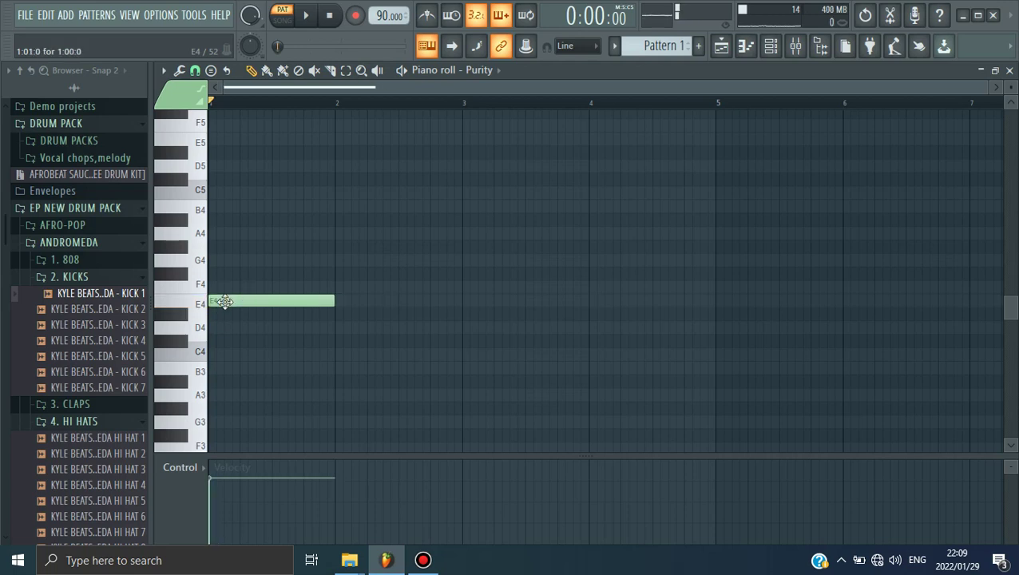
key(c)
key(c)
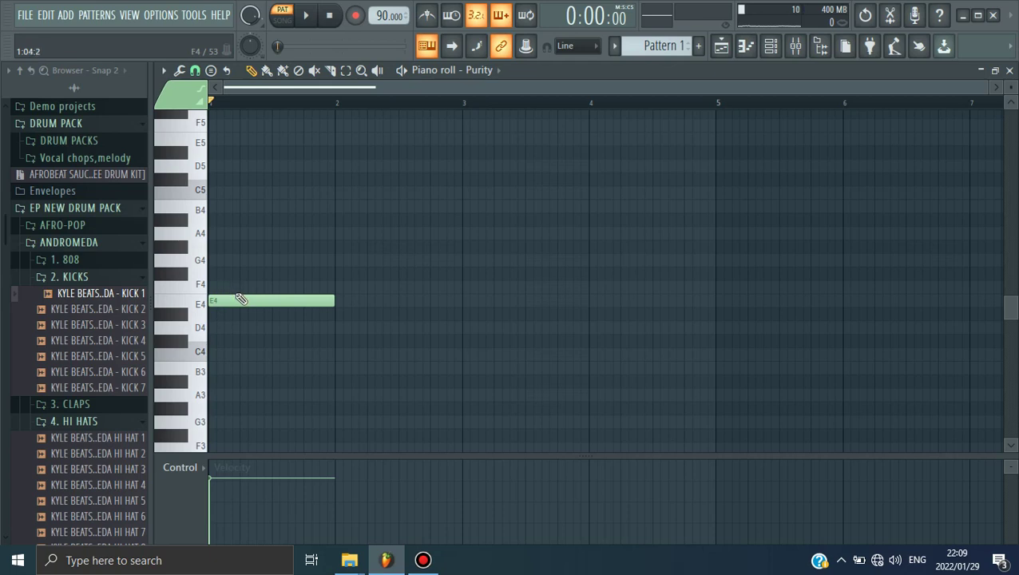
Stack one-bar G#4 and B4 notes above the E4 in bar 1 and play the chord back
click(270, 286)
drag(270, 286, 223, 246)
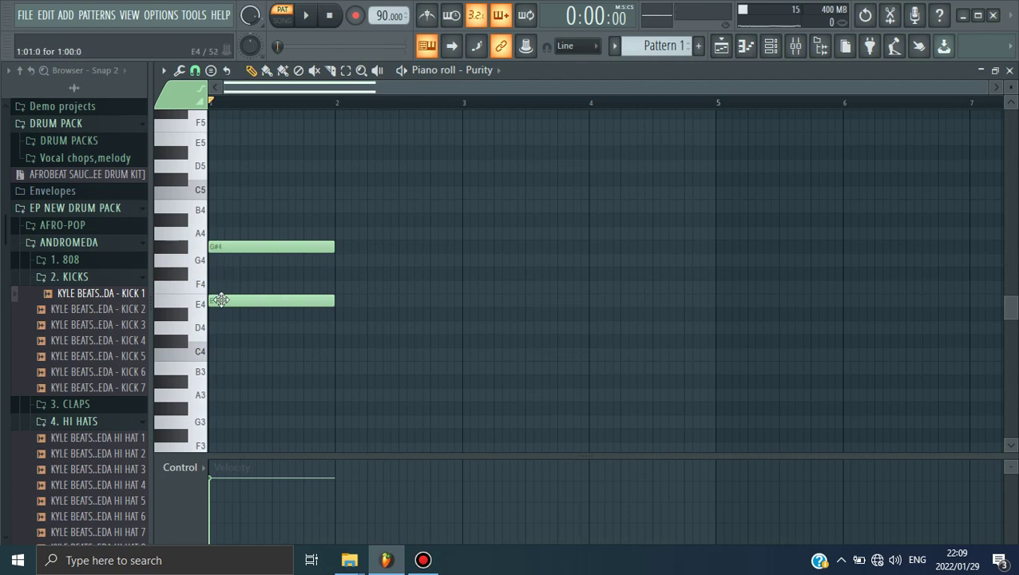
click(200, 286)
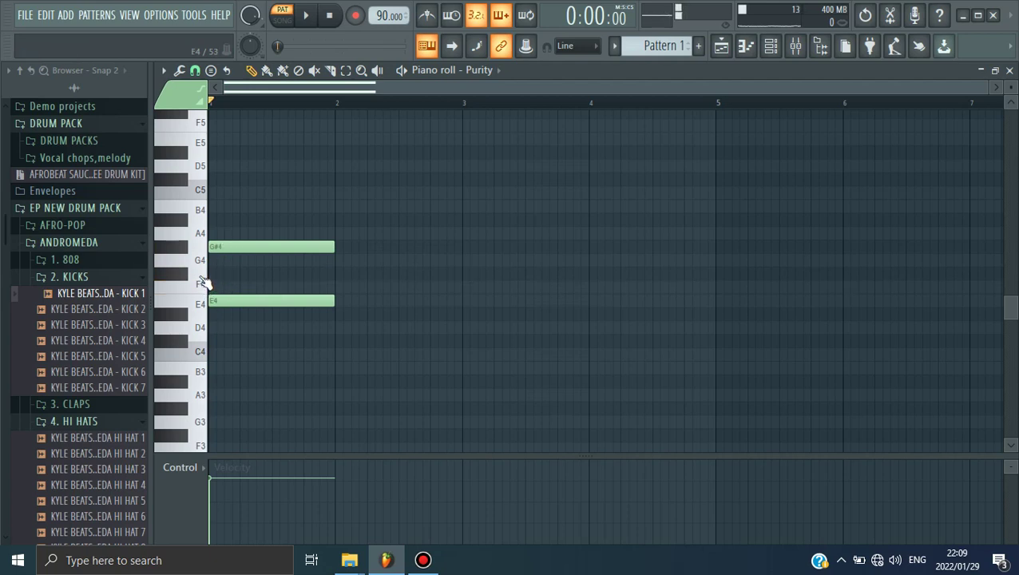
click(196, 273)
click(194, 250)
mouse_move(254, 260)
mouse_down()
mouse_move(263, 264)
mouse_move(228, 261)
mouse_move(221, 208)
mouse_up()
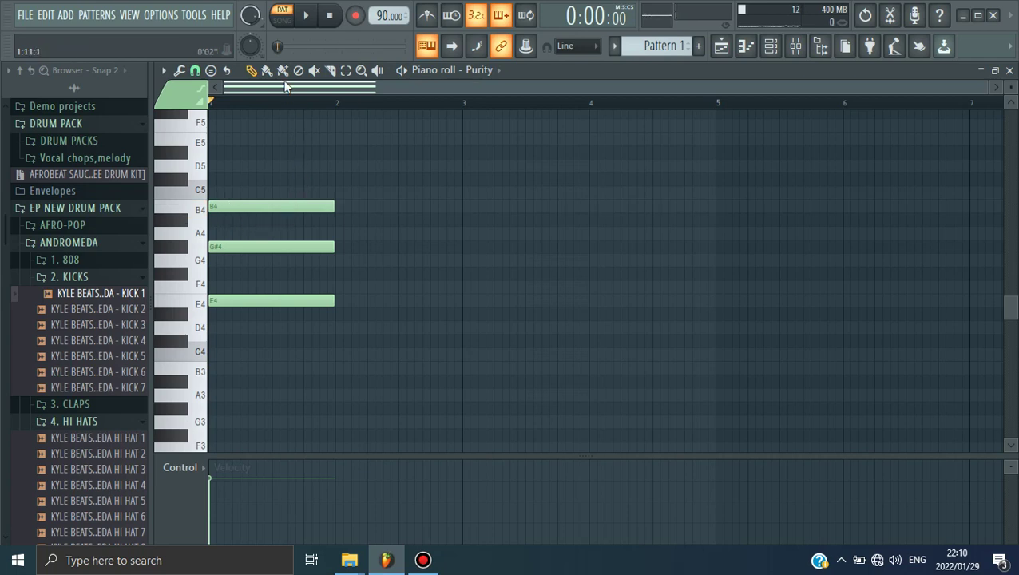
click(309, 17)
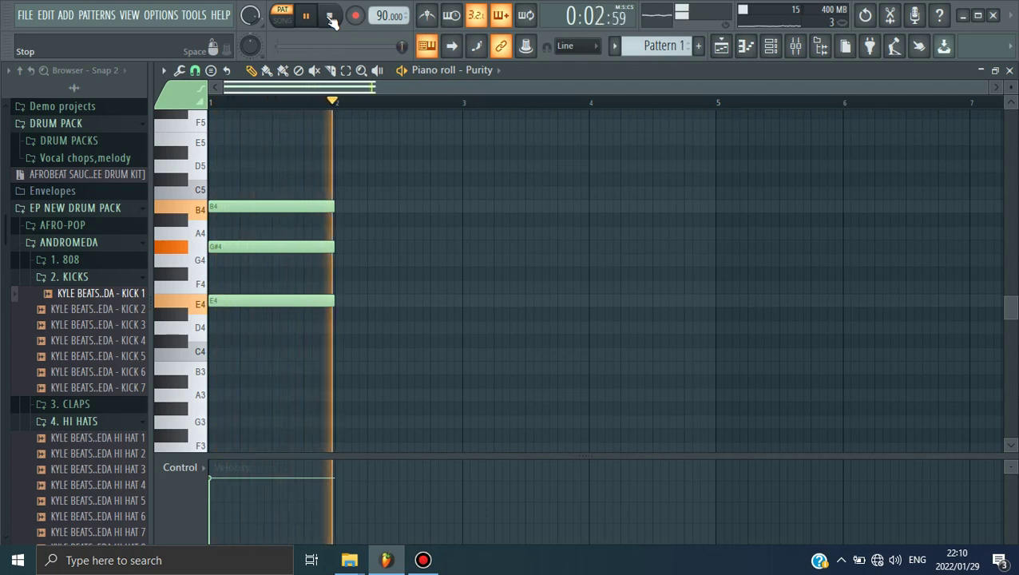
click(330, 19)
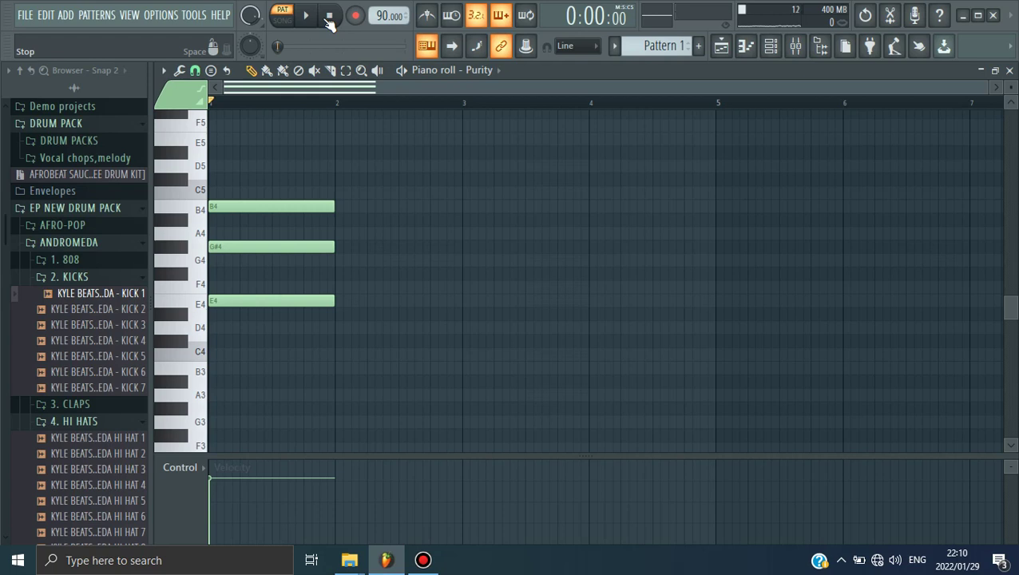
Sound E4 and F4 on the instrument and place a one-bar F4 note at the start of bar 2
key(c)
key(c)
key(c)
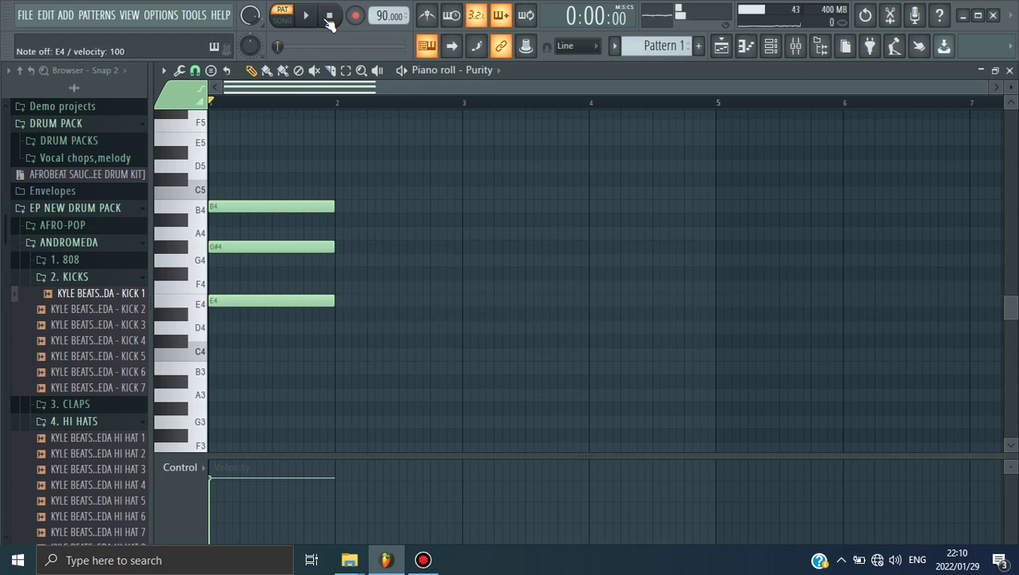
key(v)
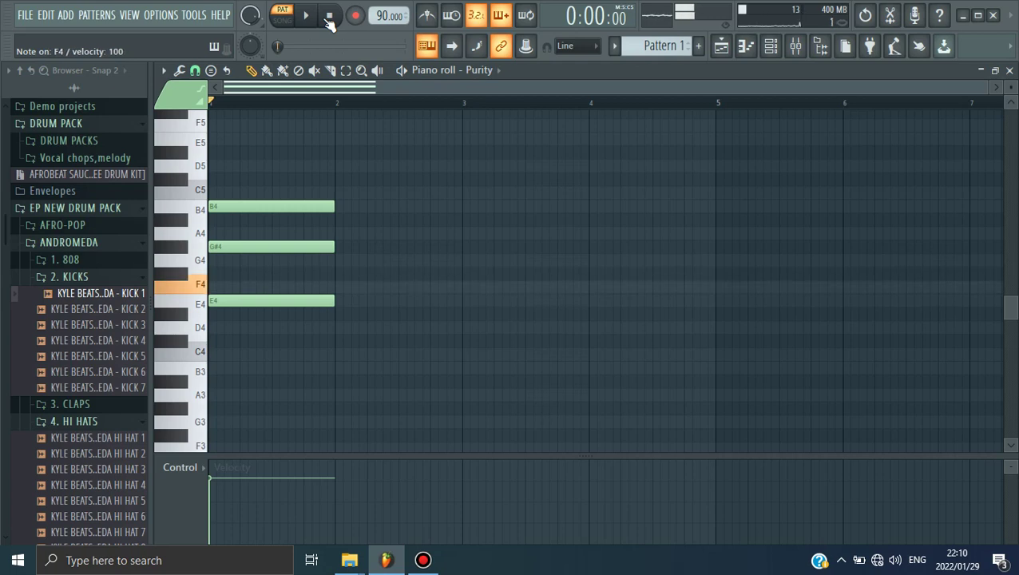
key(v)
key(v)
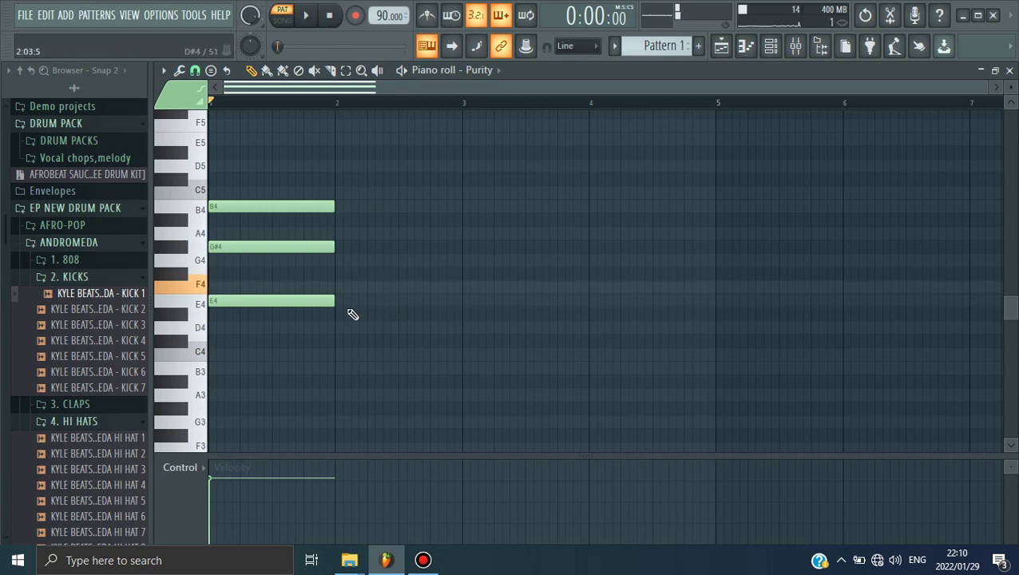
click(343, 287)
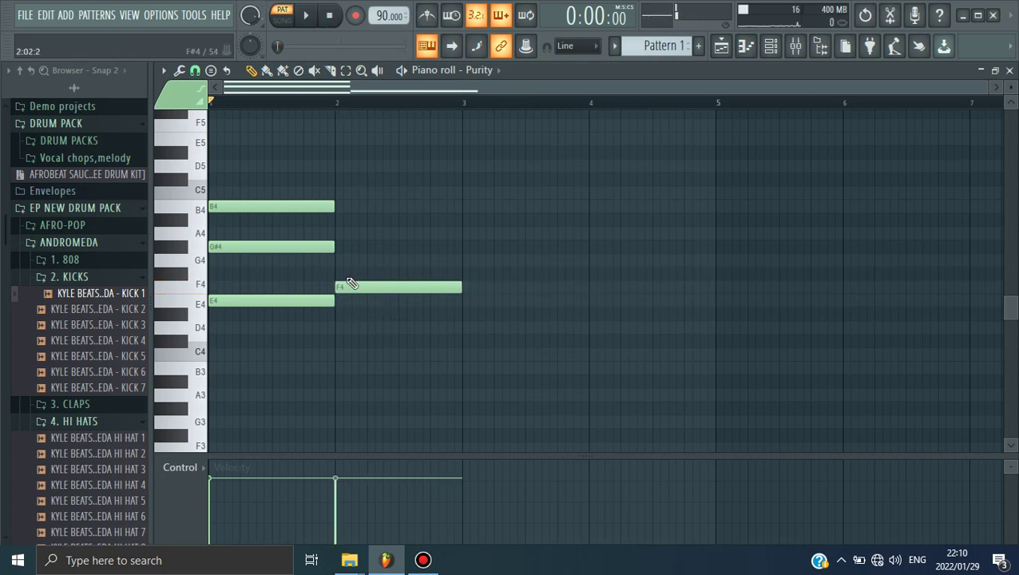
click(364, 302)
drag(400, 312, 370, 287)
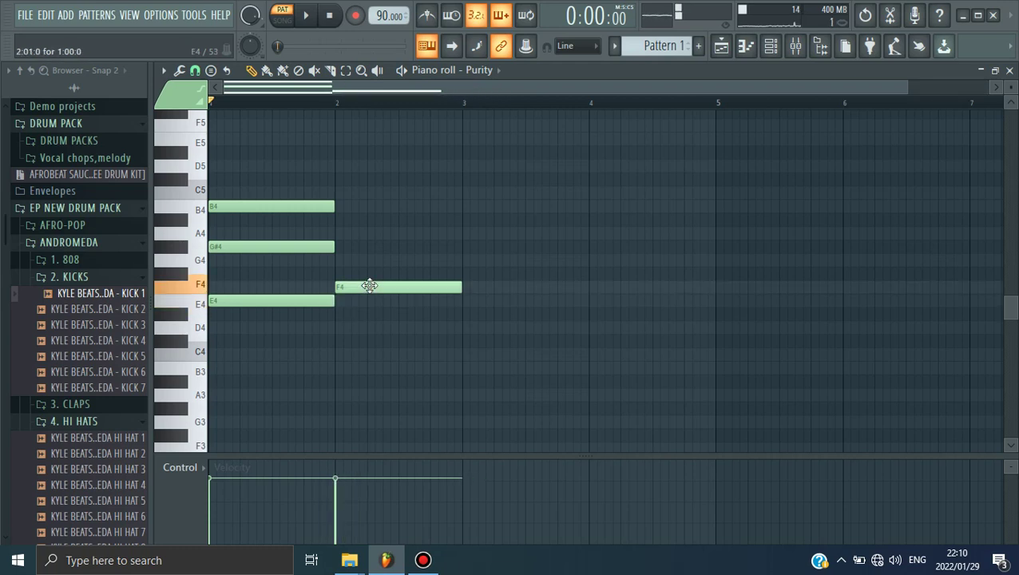
drag(382, 287, 348, 294)
right_click(349, 294)
Stack one-bar A4 and C5 notes above the F4 in bar 2 and play back the two chords
click(369, 273)
drag(373, 271, 371, 234)
click(477, 236)
drag(477, 237, 355, 243)
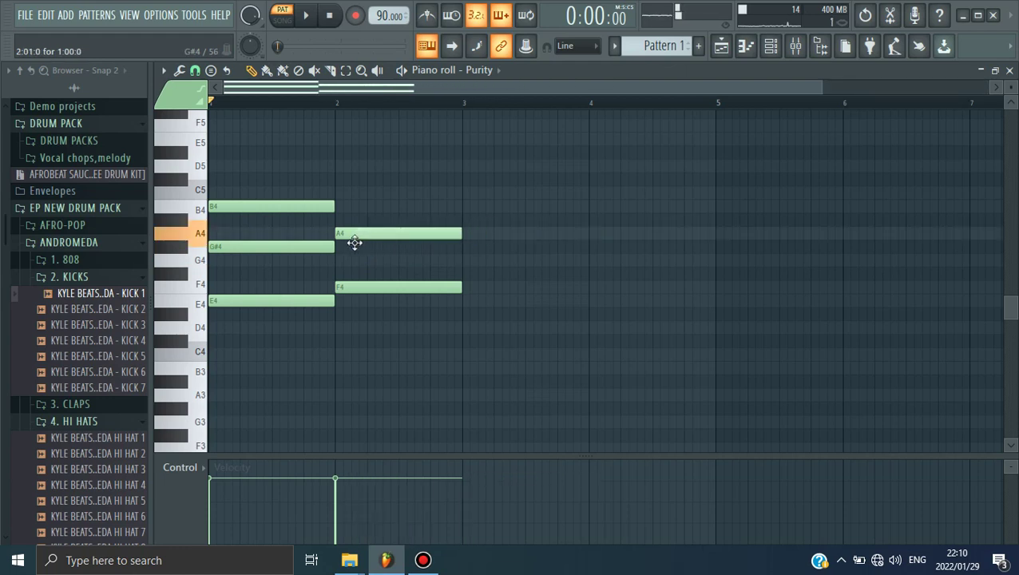
drag(354, 224, 352, 208)
drag(357, 198, 378, 192)
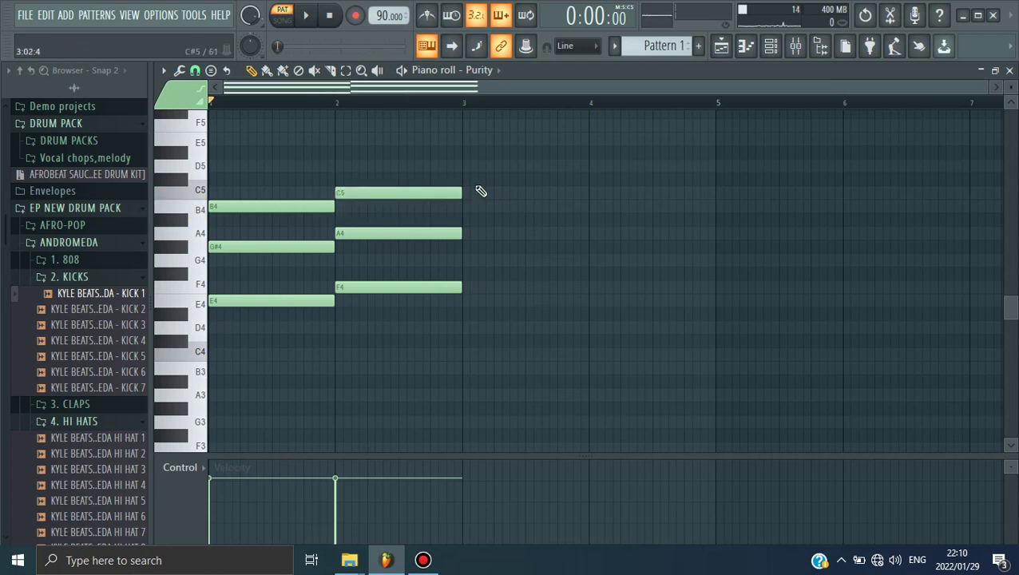
key(space)
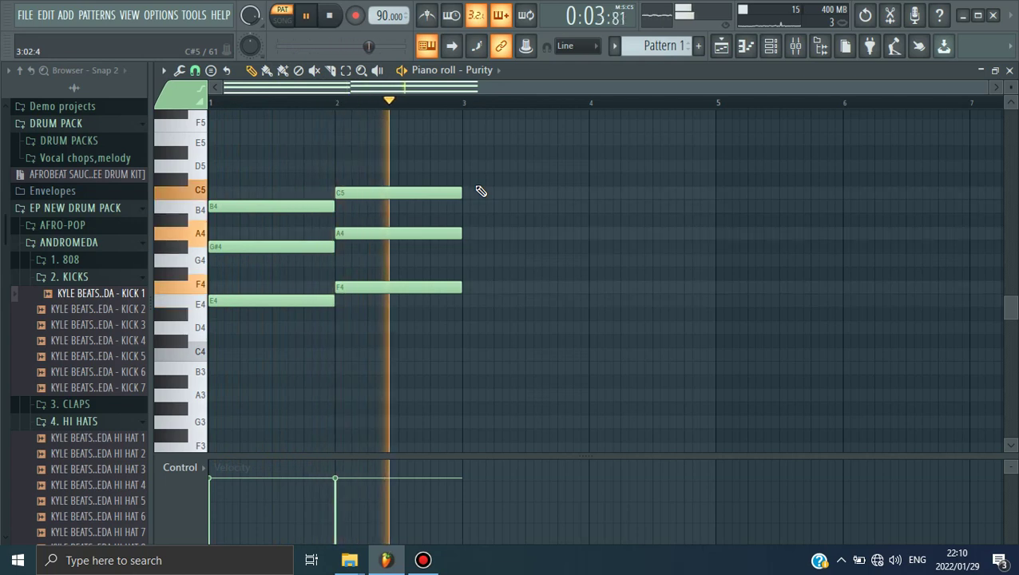
key(space)
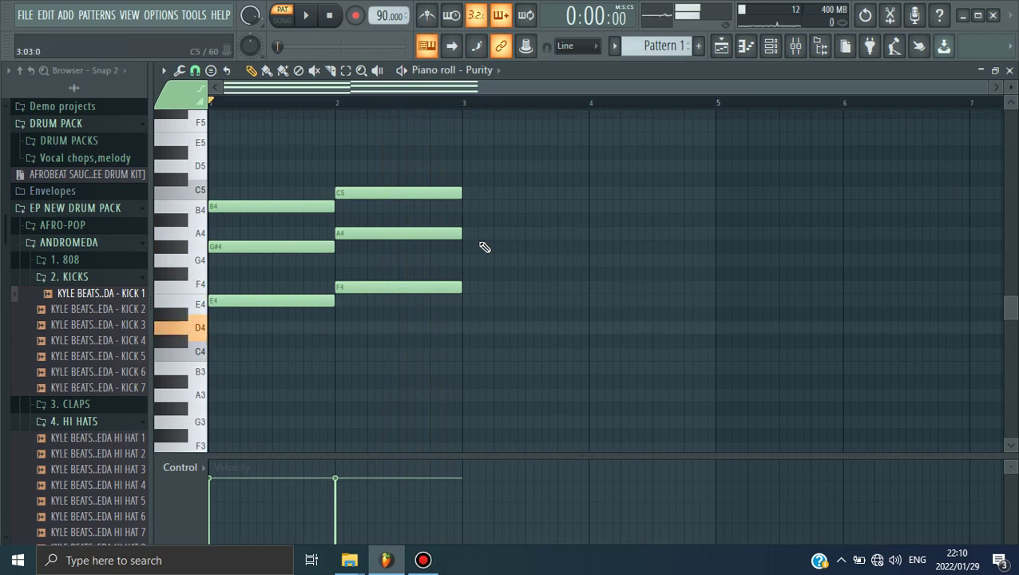
Build a one-bar chord of D4, F#4 and A4 in bar 3 and play back the progression
click(463, 331)
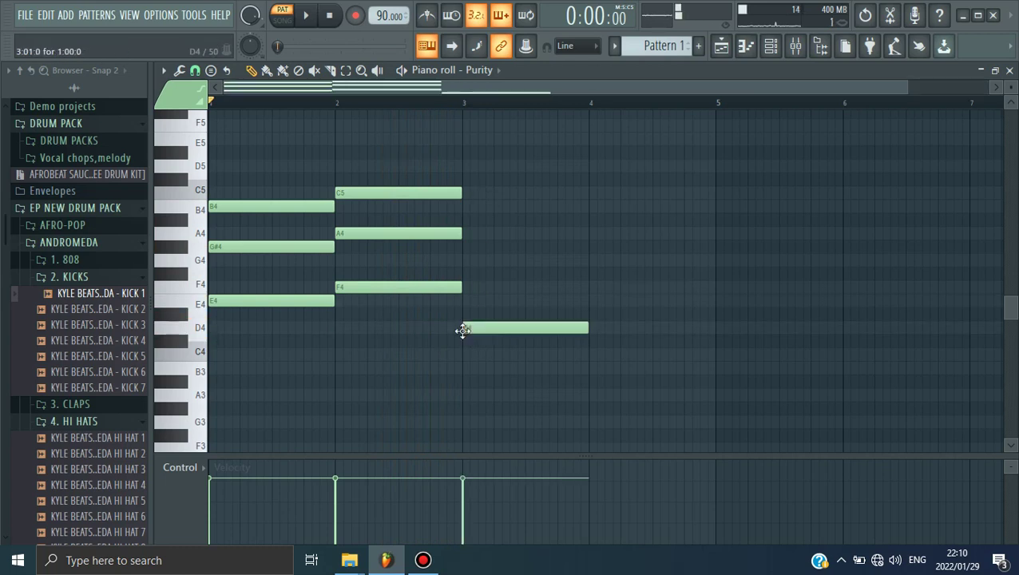
drag(509, 314, 475, 334)
click(473, 313)
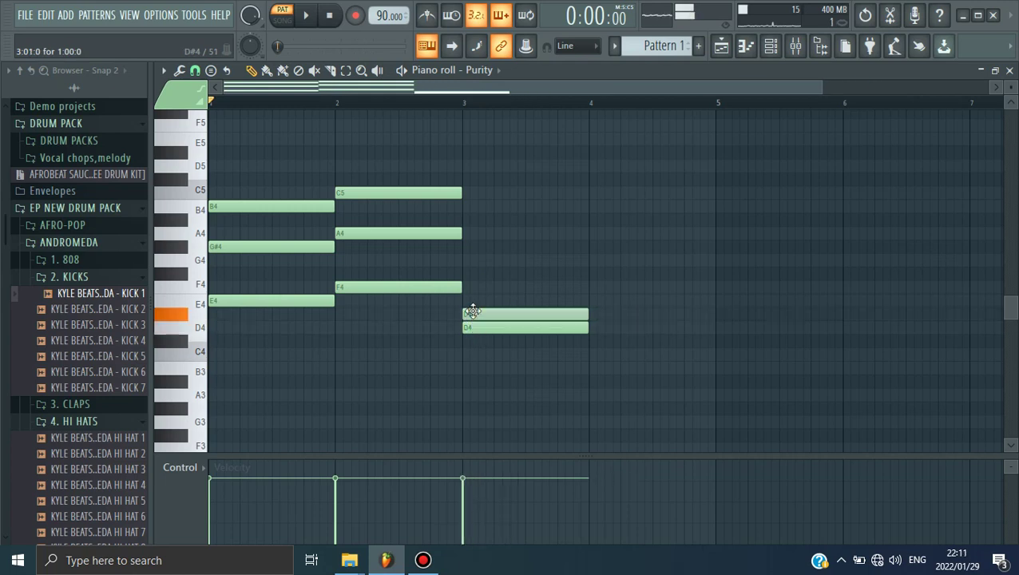
drag(473, 312, 473, 275)
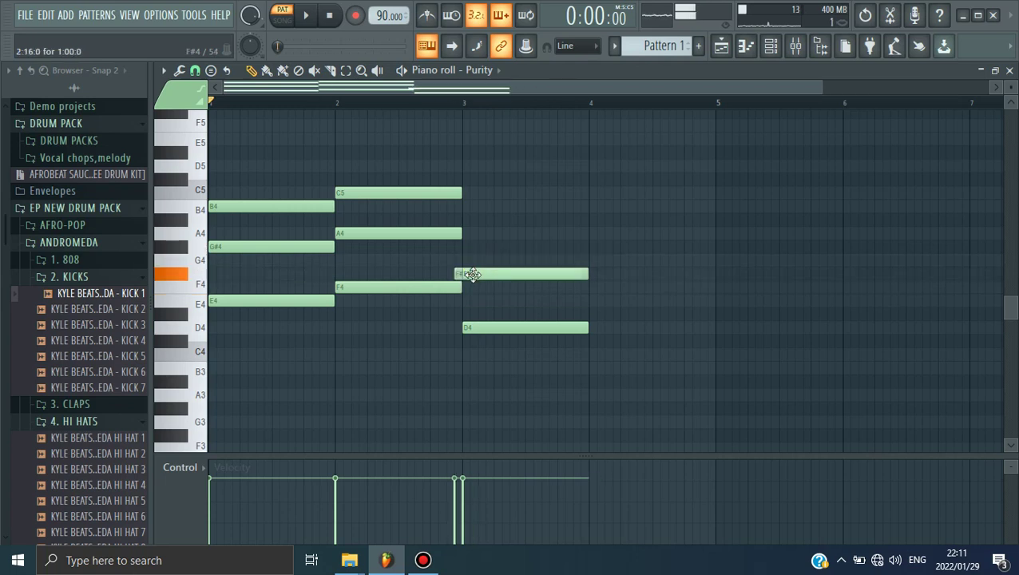
click(477, 260)
drag(477, 259, 477, 232)
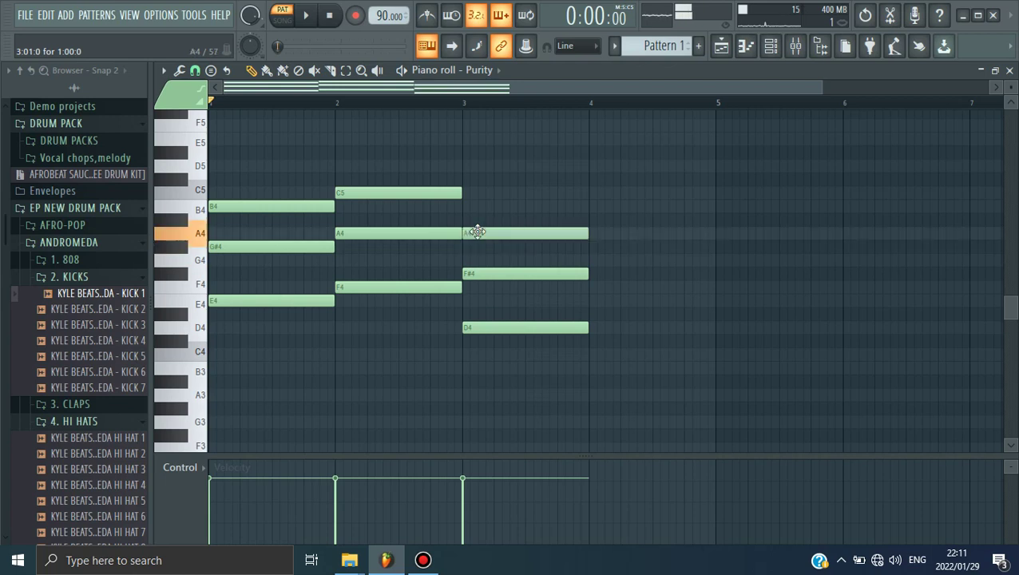
key(space)
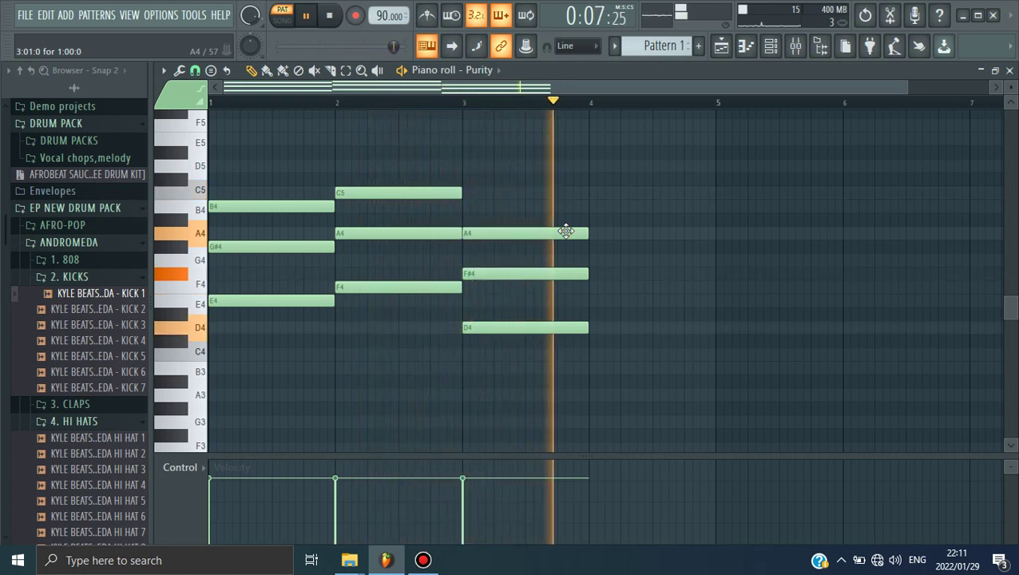
key(space)
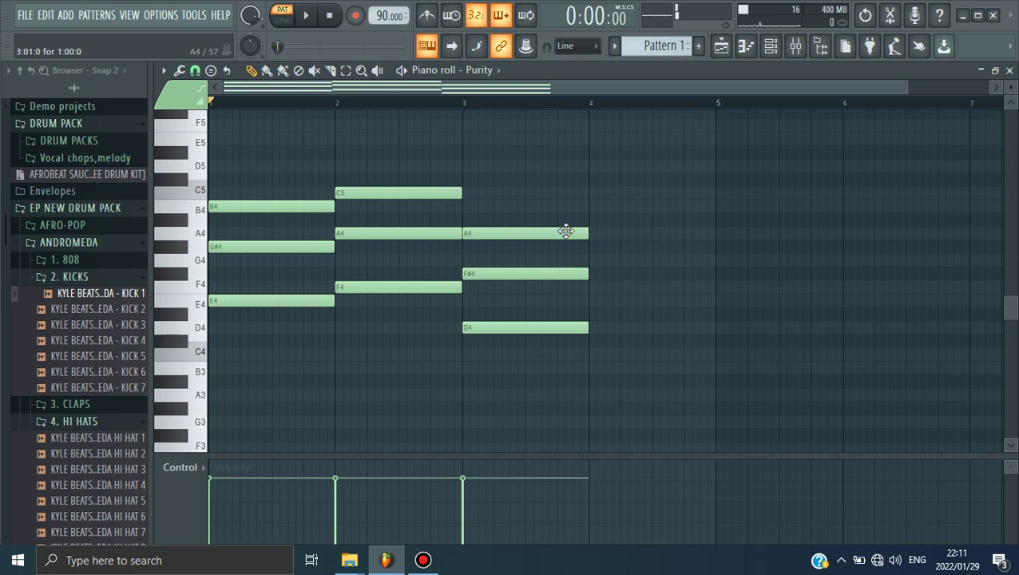
Build a one-bar chord of C4, E4 and G4 in bar 4 and play back the full progression
click(593, 357)
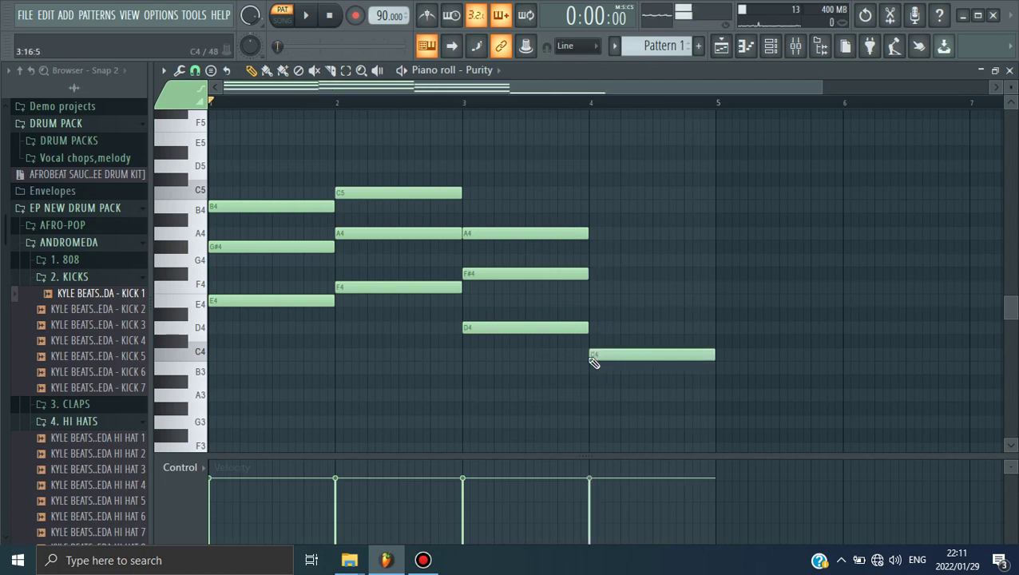
drag(611, 352, 628, 259)
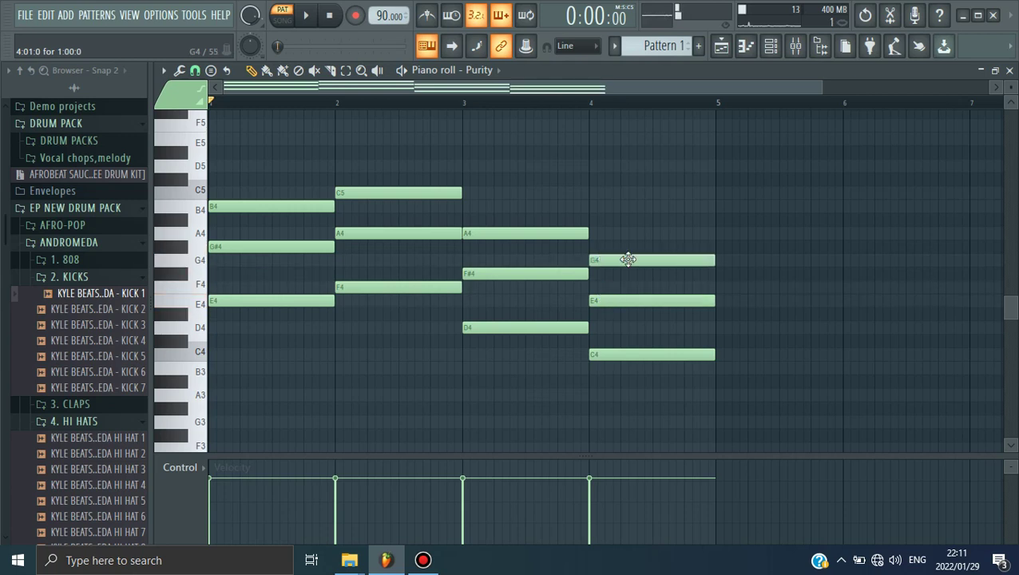
key(space)
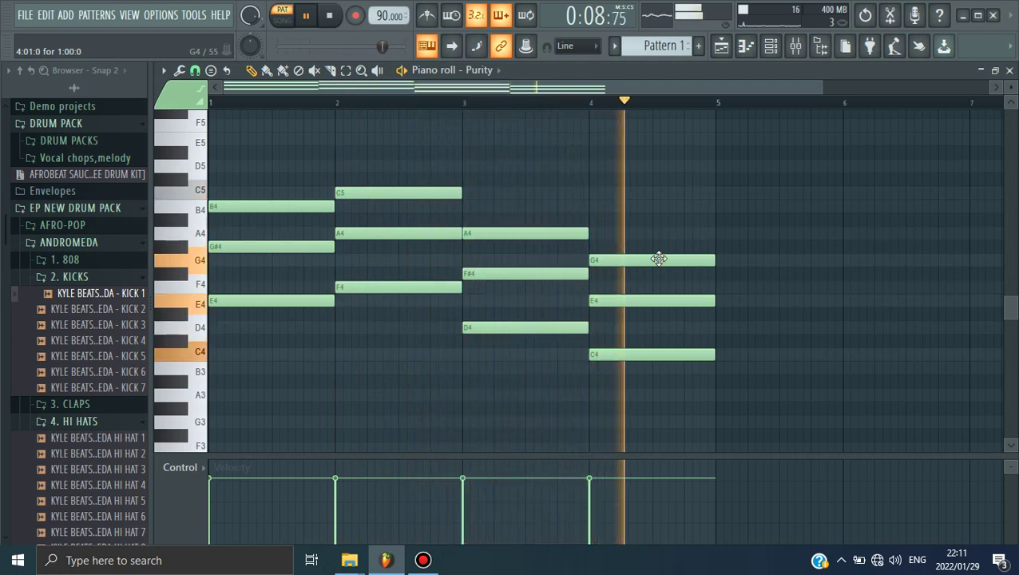
click(330, 17)
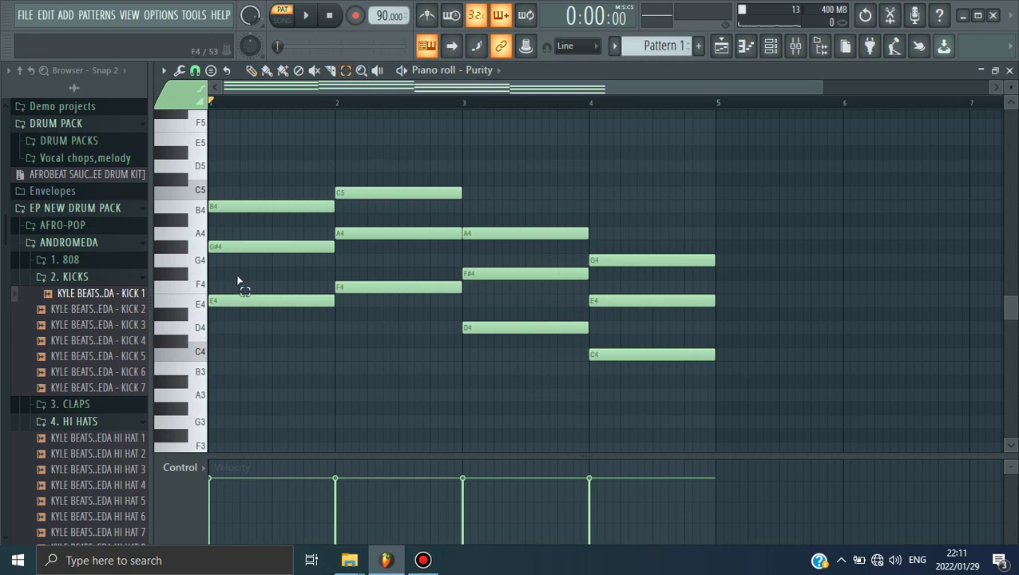
Lower the root notes of all four chords by one octave to E3, F3, D3 and C3
drag(222, 266, 377, 320)
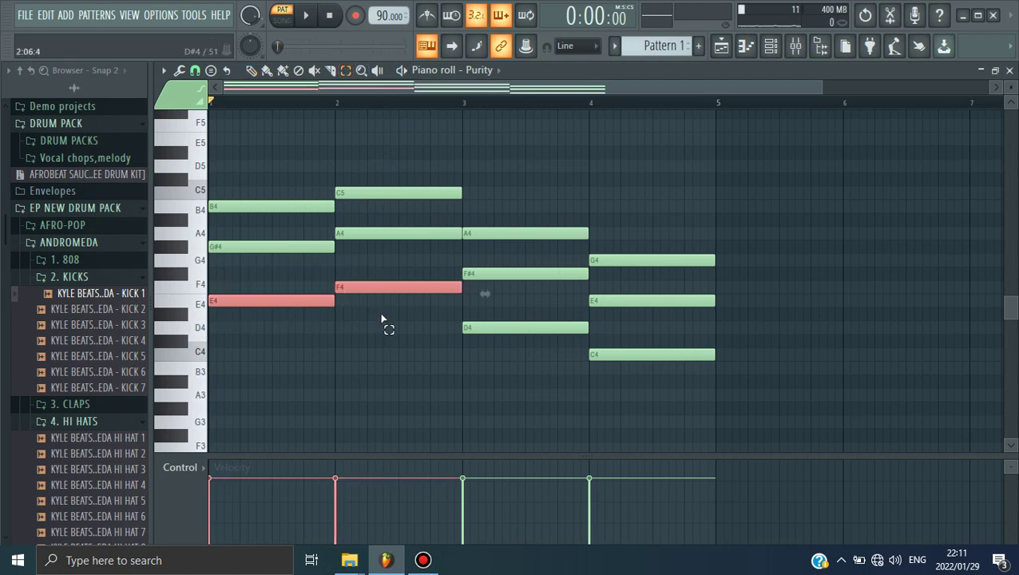
drag(473, 308, 620, 387)
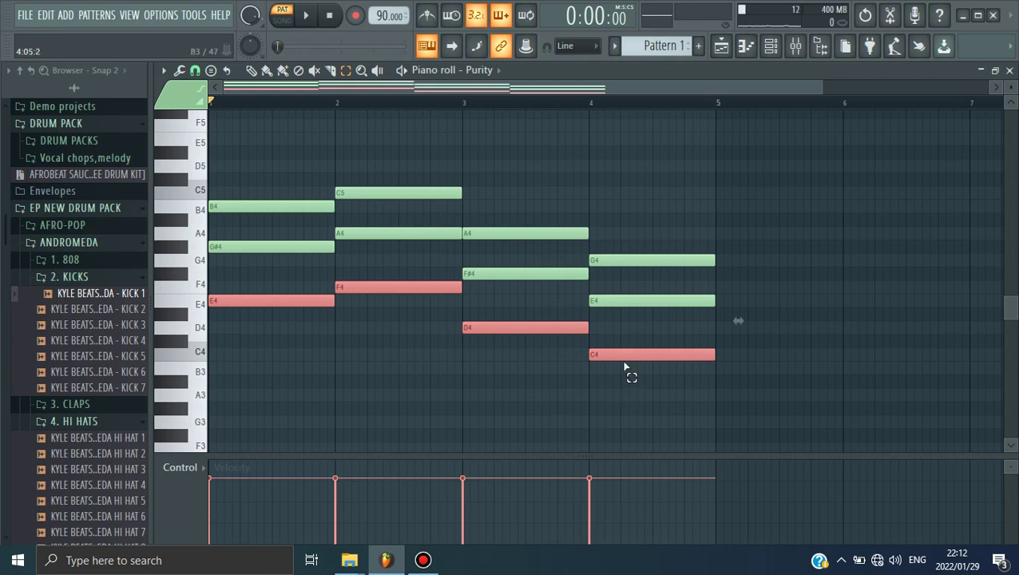
scroll(247, 336, down, 1)
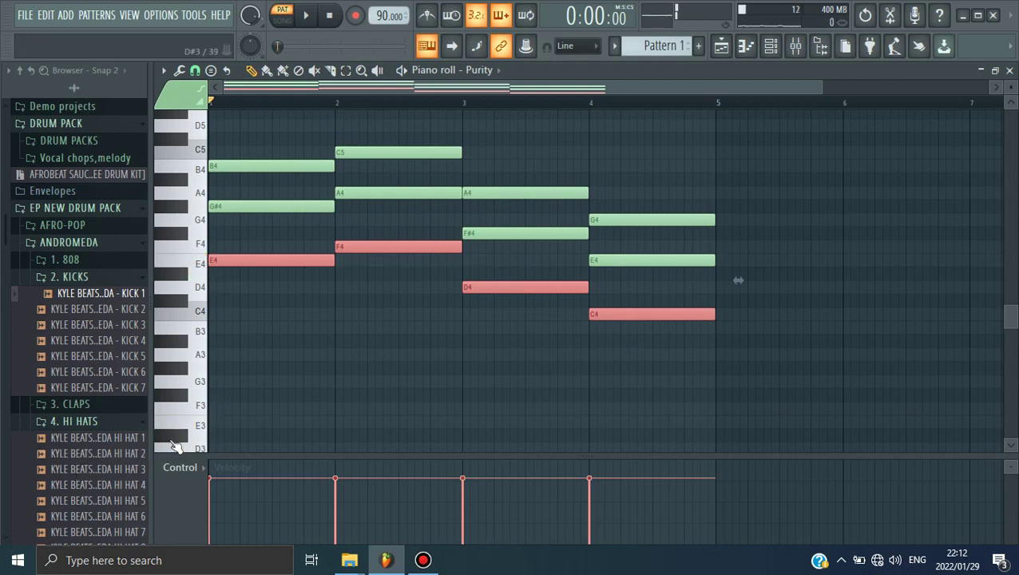
drag(232, 261, 219, 432)
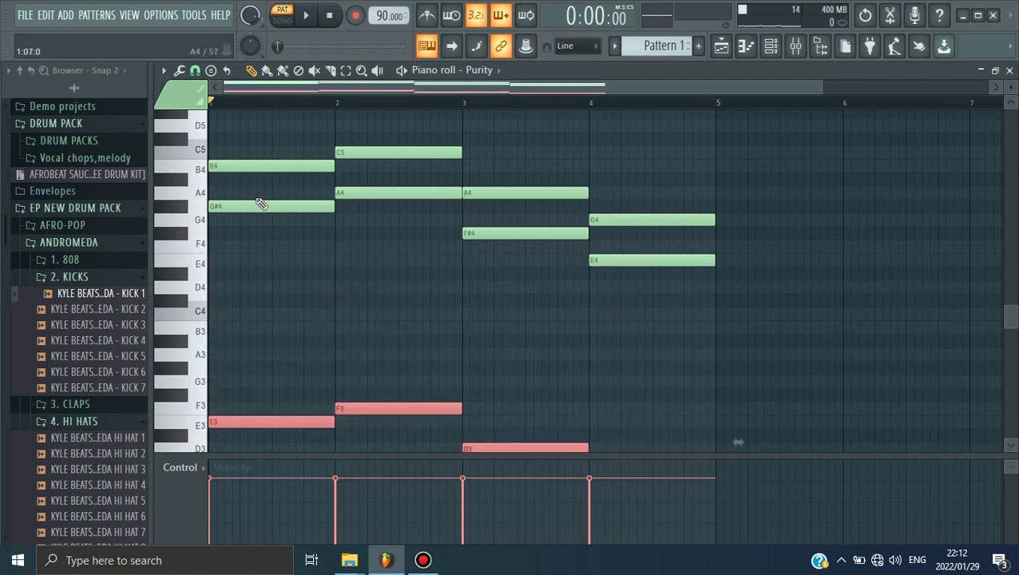
Play back the four-bar progression with the lowered bass notes and stop it
key(space)
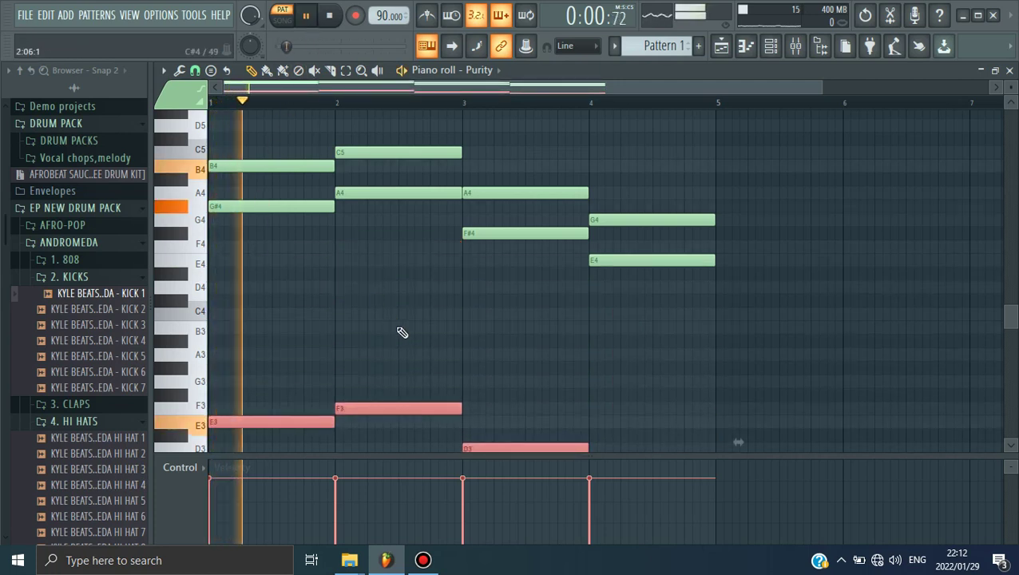
scroll(409, 334, up, 2)
scroll(419, 337, down, 2)
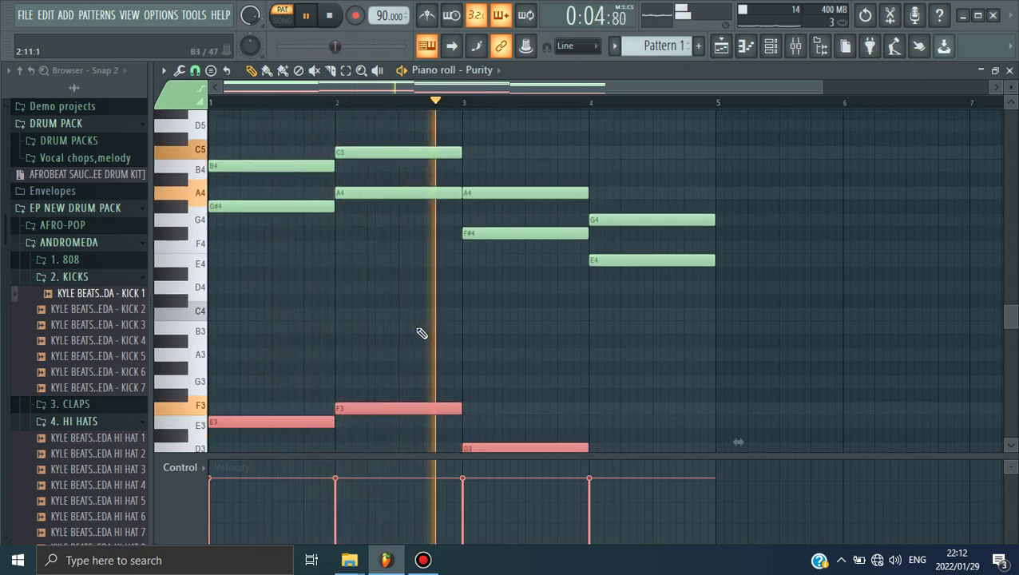
scroll(423, 327, down, 2)
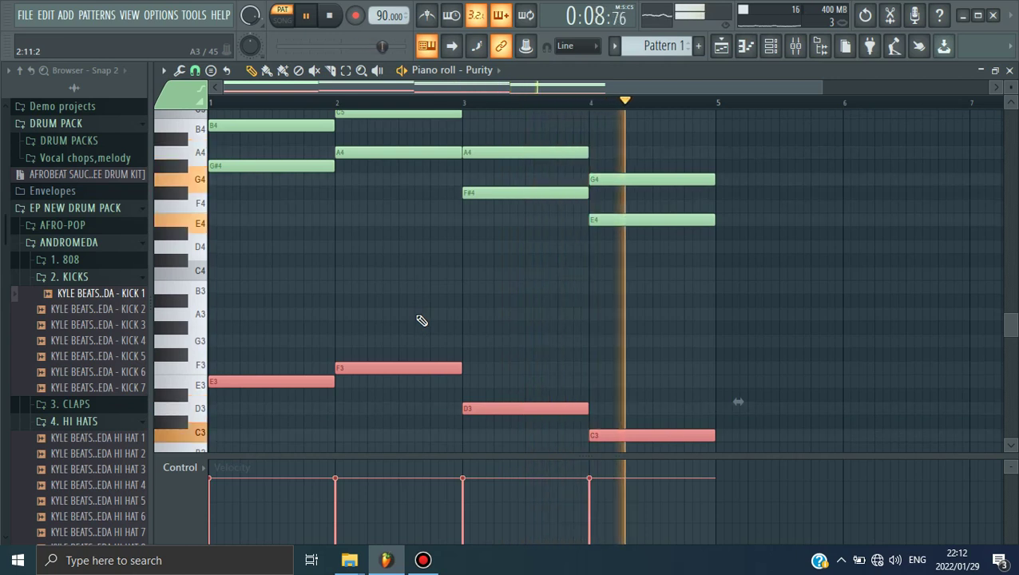
click(330, 17)
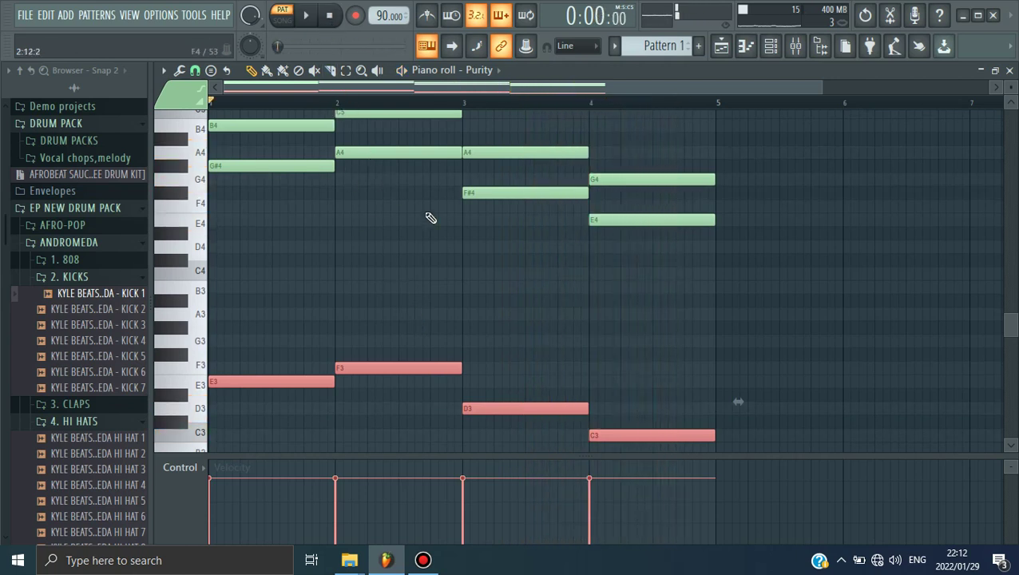
Open Purity's miscellaneous functions from the channel rack, set the root note to D5 and play back the progression
click(771, 46)
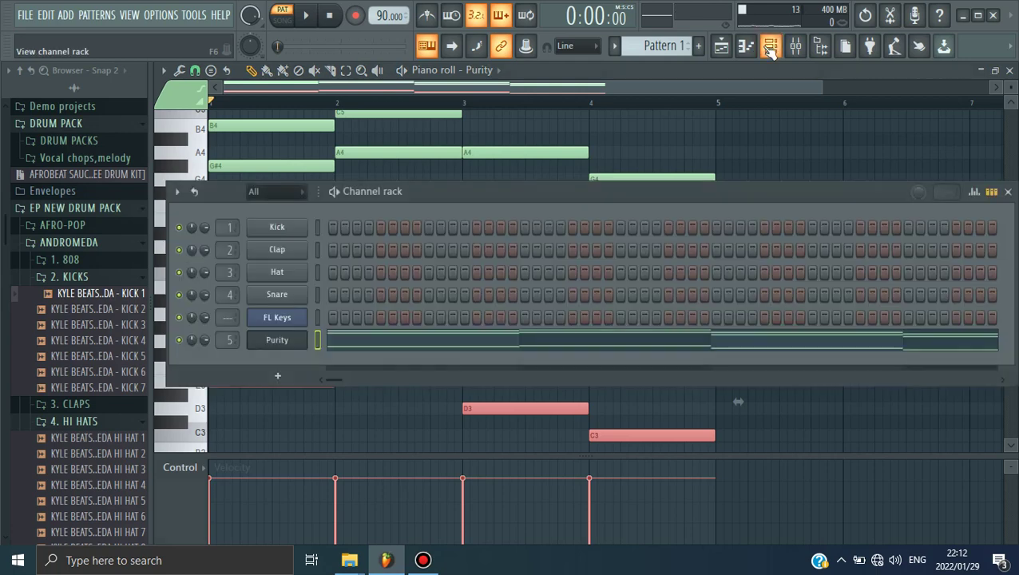
click(276, 341)
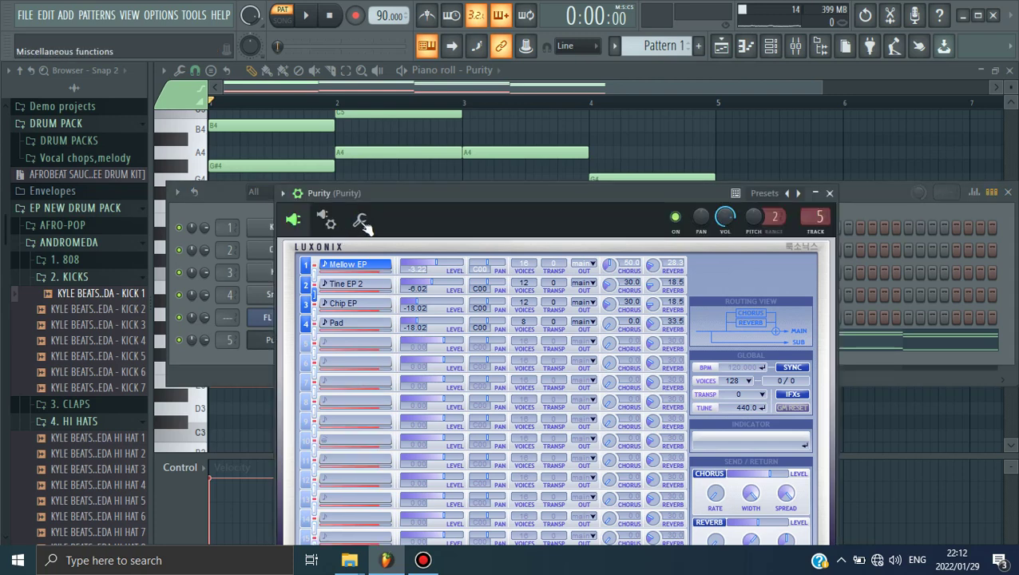
click(361, 218)
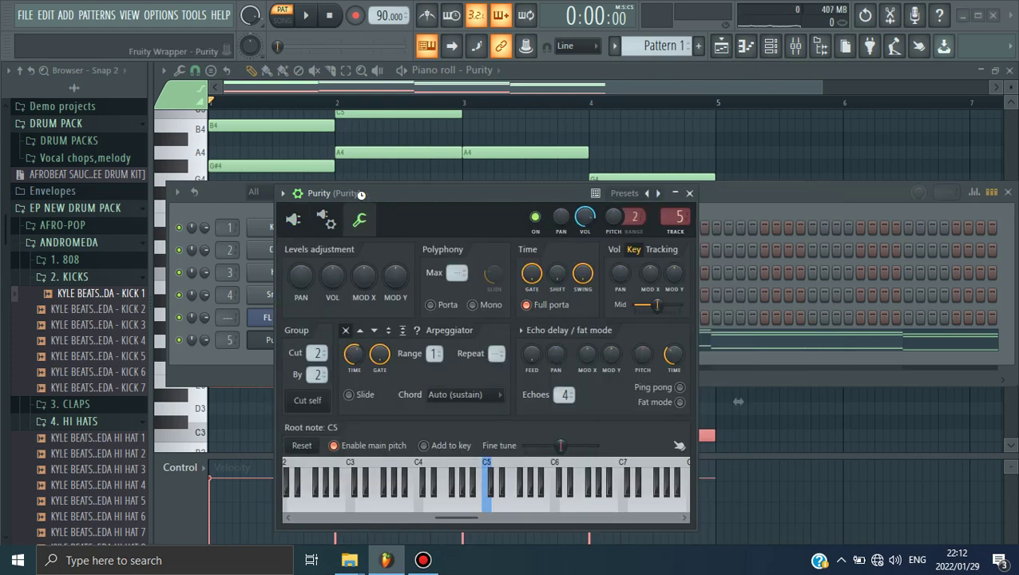
drag(361, 194, 345, 138)
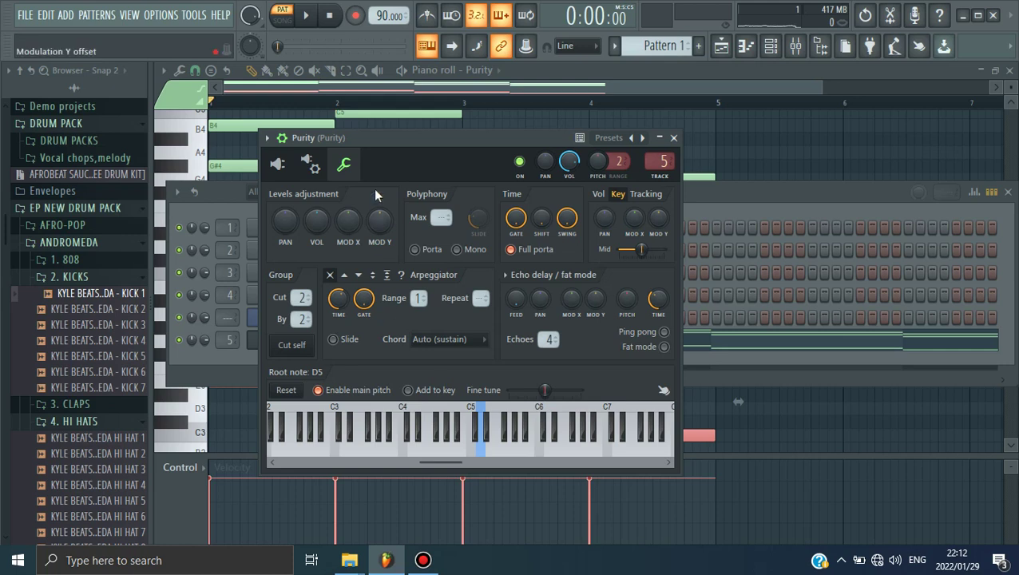
click(309, 17)
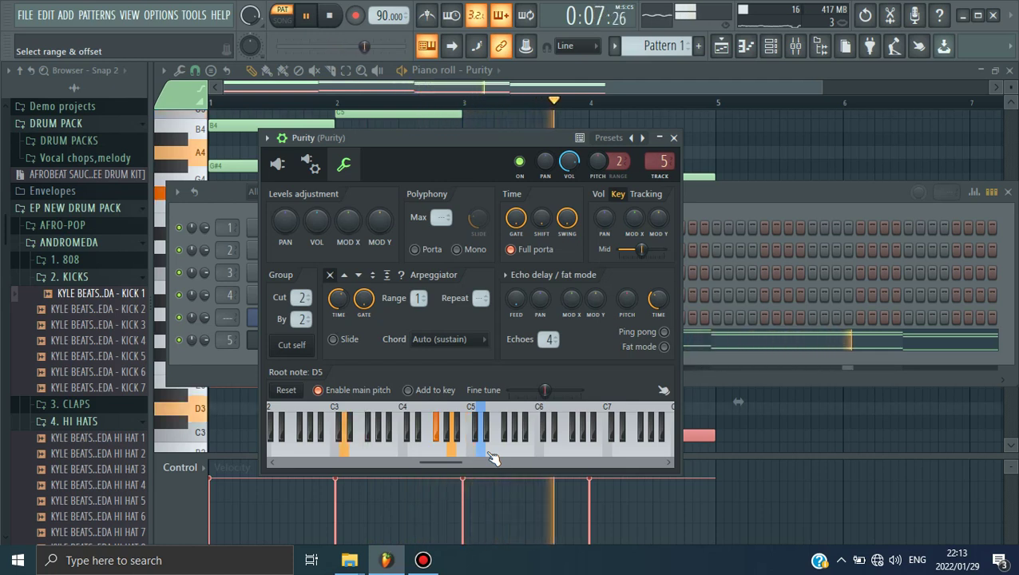
click(331, 16)
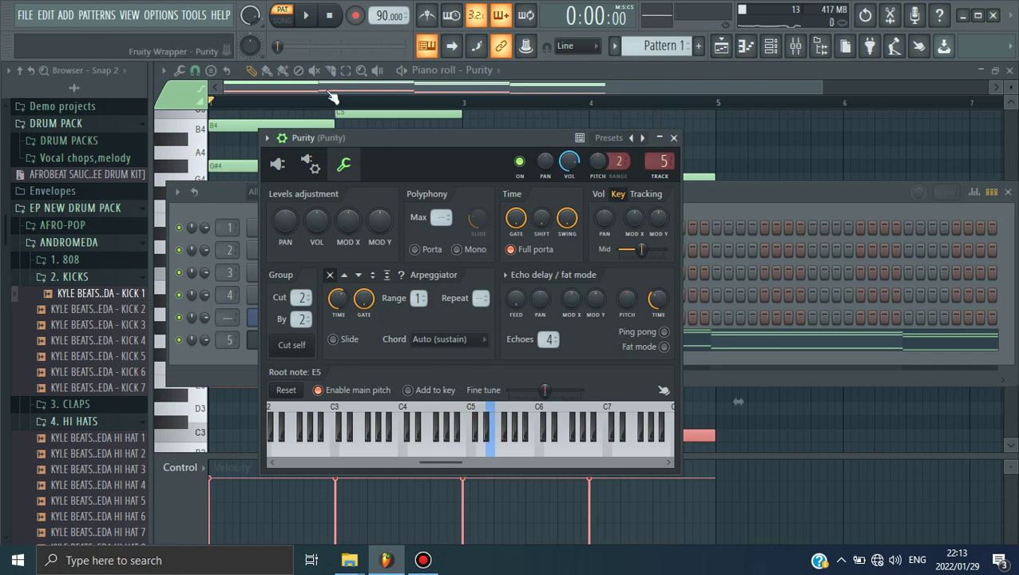
Play back the progression with Purity's root note set to E5 and return to the piano roll
click(306, 16)
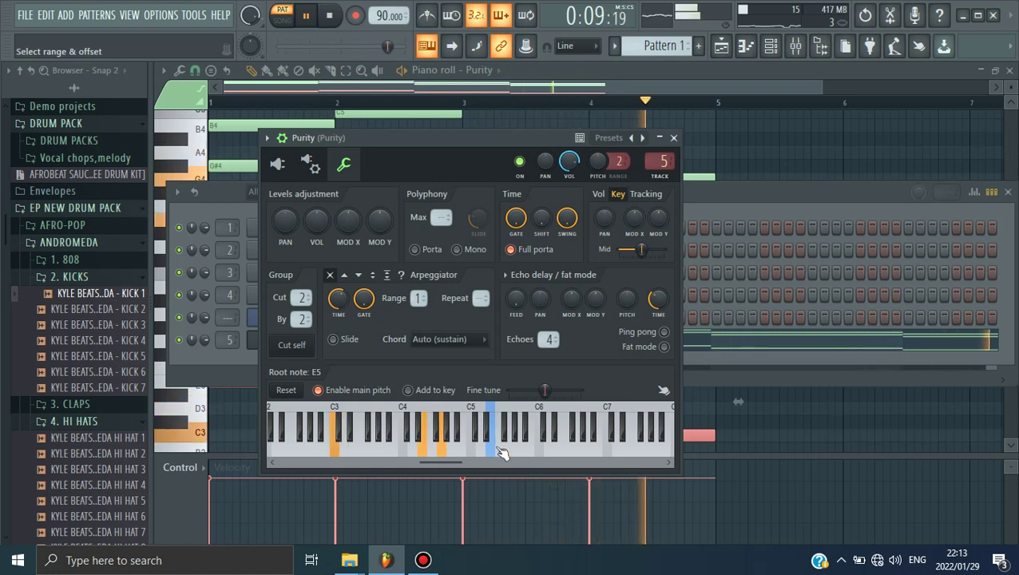
click(330, 17)
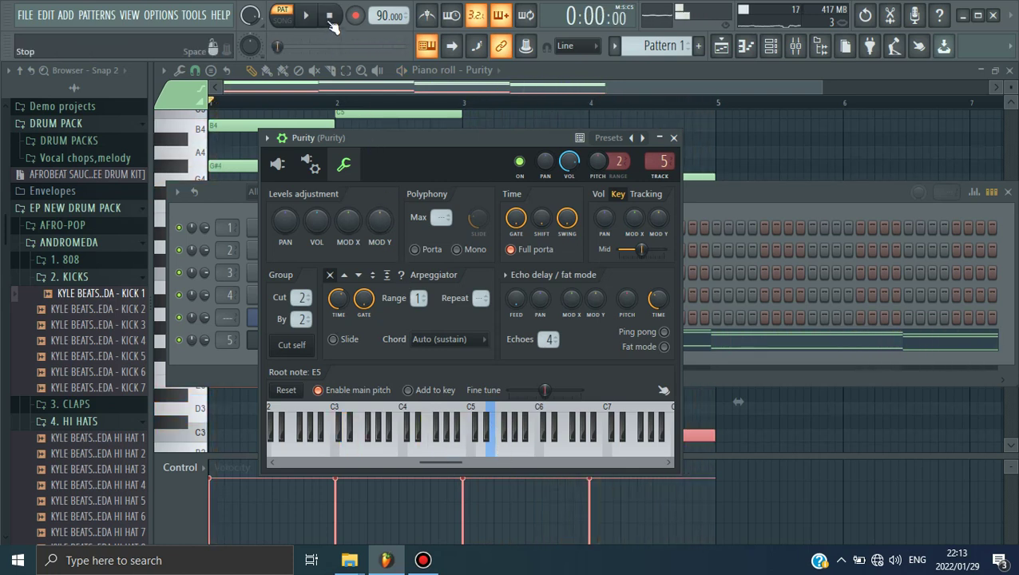
click(329, 92)
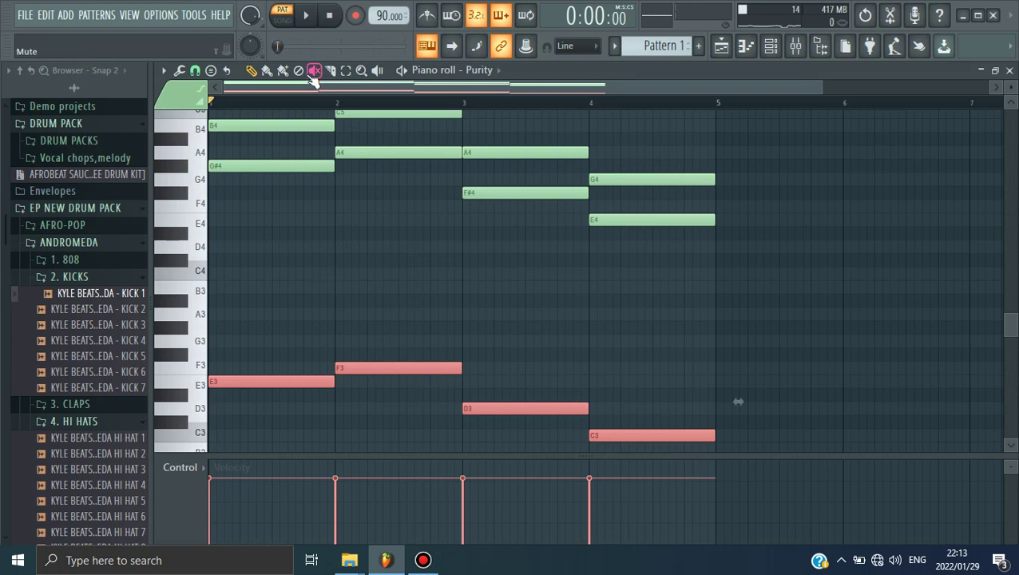
click(769, 58)
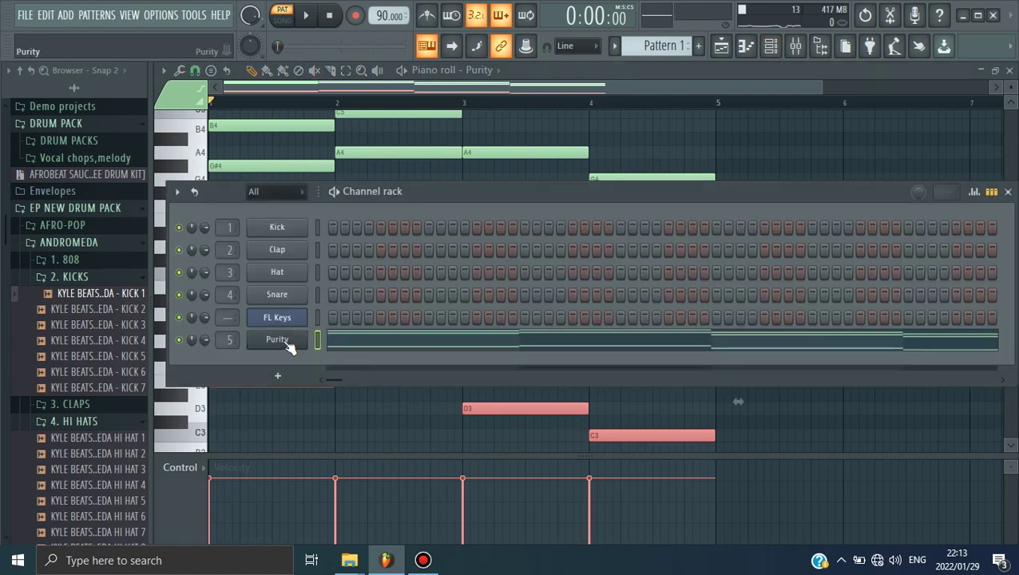
click(287, 344)
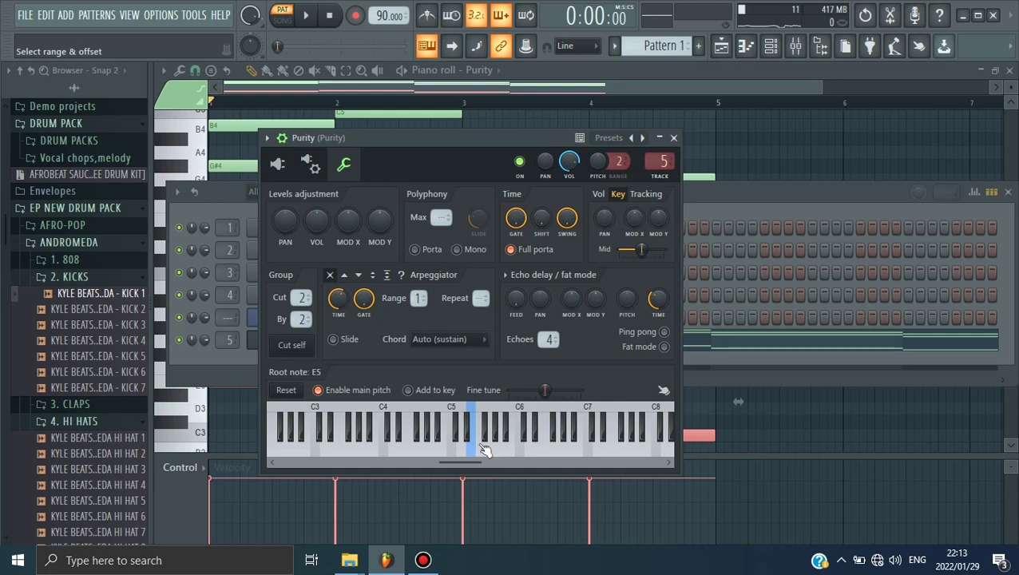
key(space)
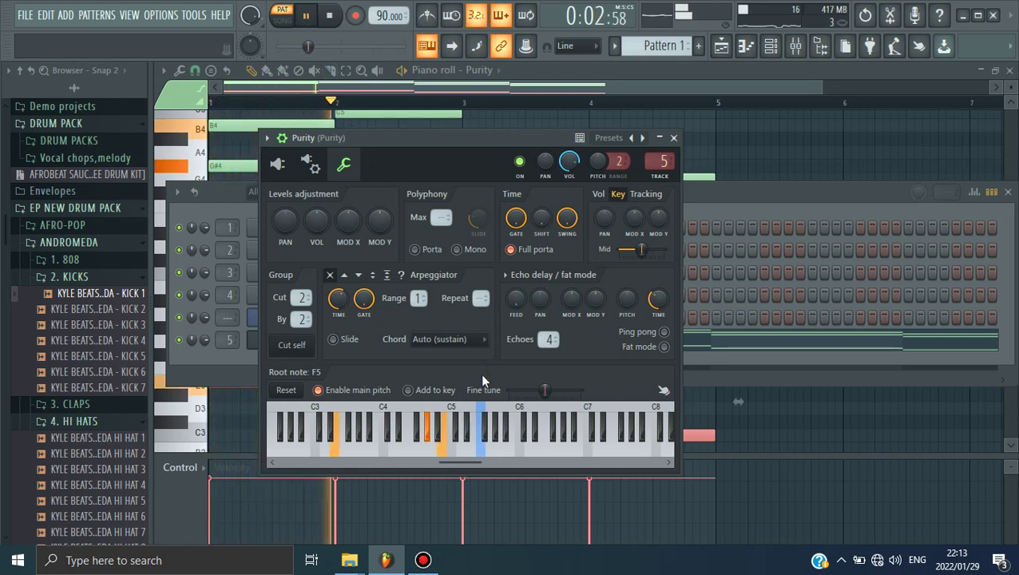
click(326, 90)
Listen to the transposed progression again in the piano roll and look over its upper and bass notes
scroll(327, 204, up, 1)
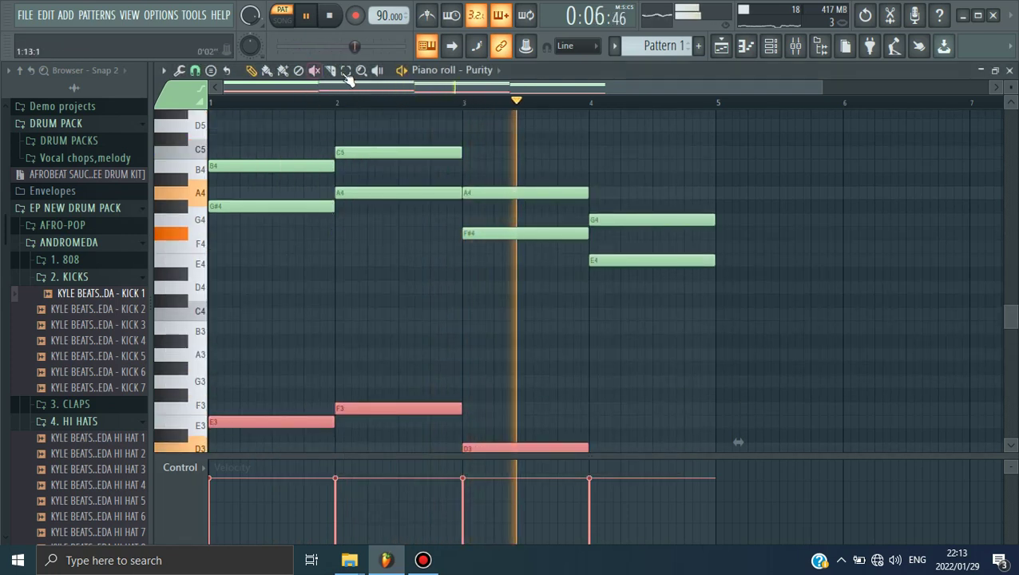
scroll(537, 266, down, 3)
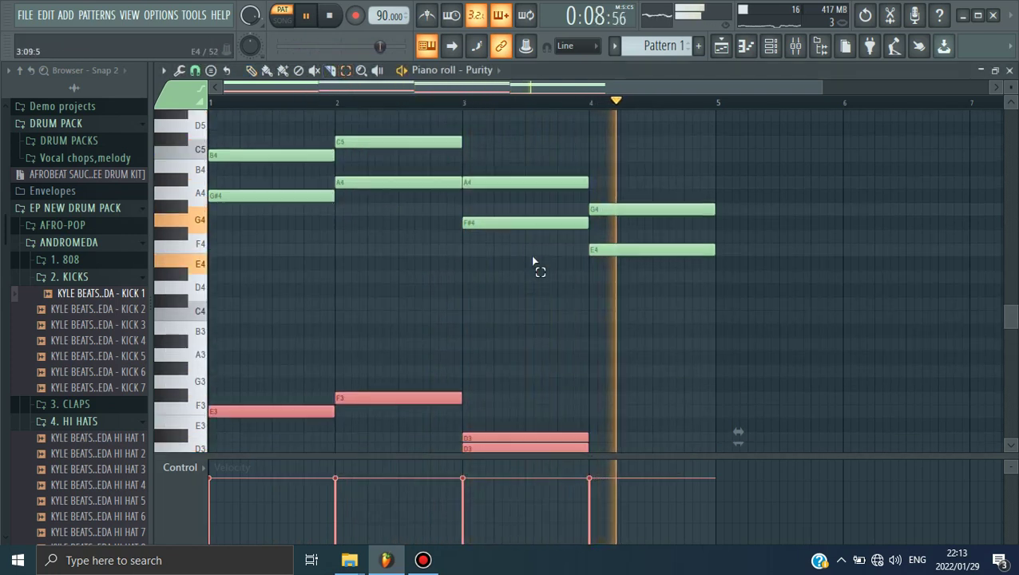
scroll(577, 232, down, 1)
scroll(428, 275, up, 5)
key(space)
scroll(408, 235, down, 3)
key(space)
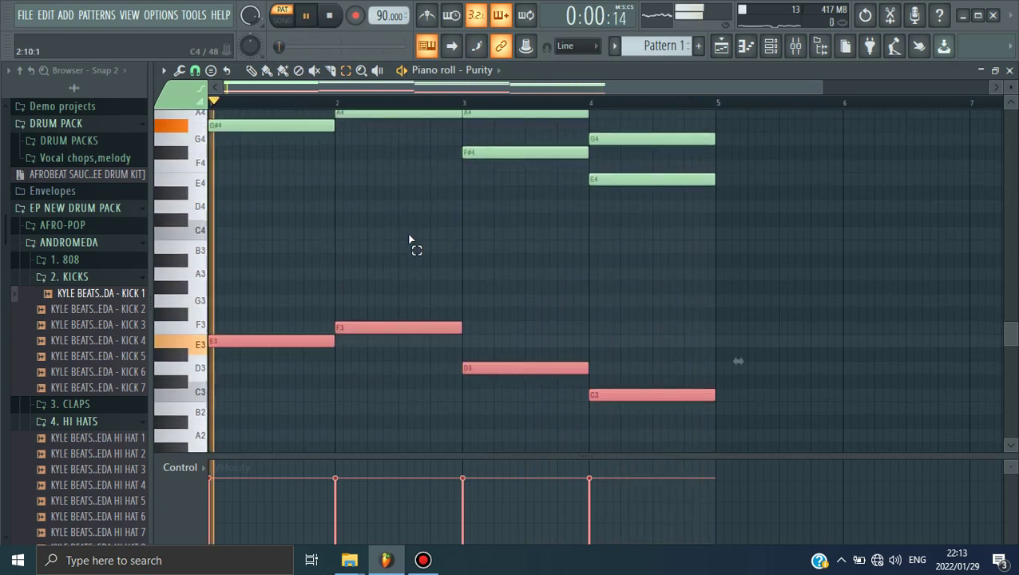
scroll(412, 231, up, 1)
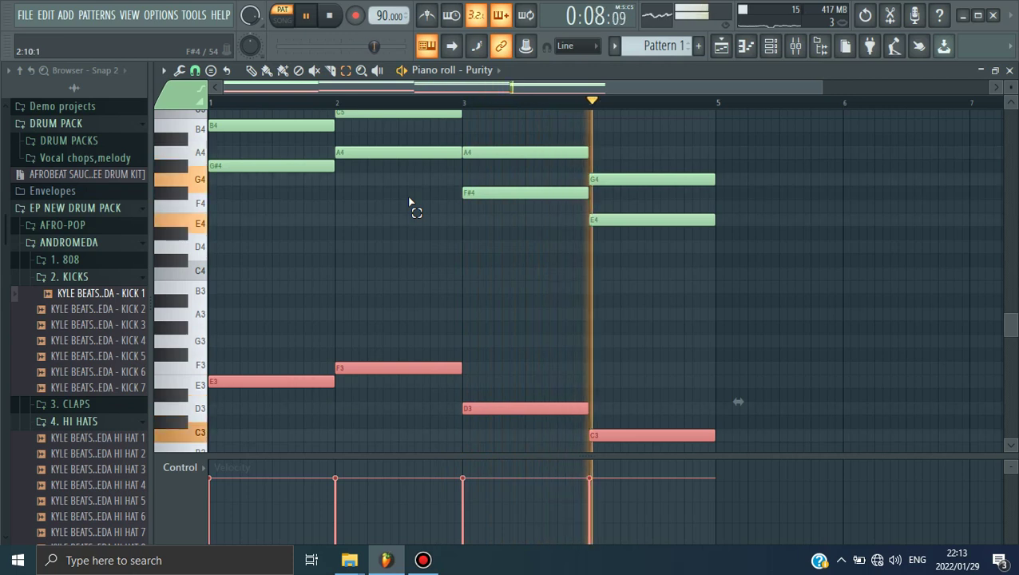
key(space)
scroll(426, 234, down, 4)
scroll(492, 250, up, 4)
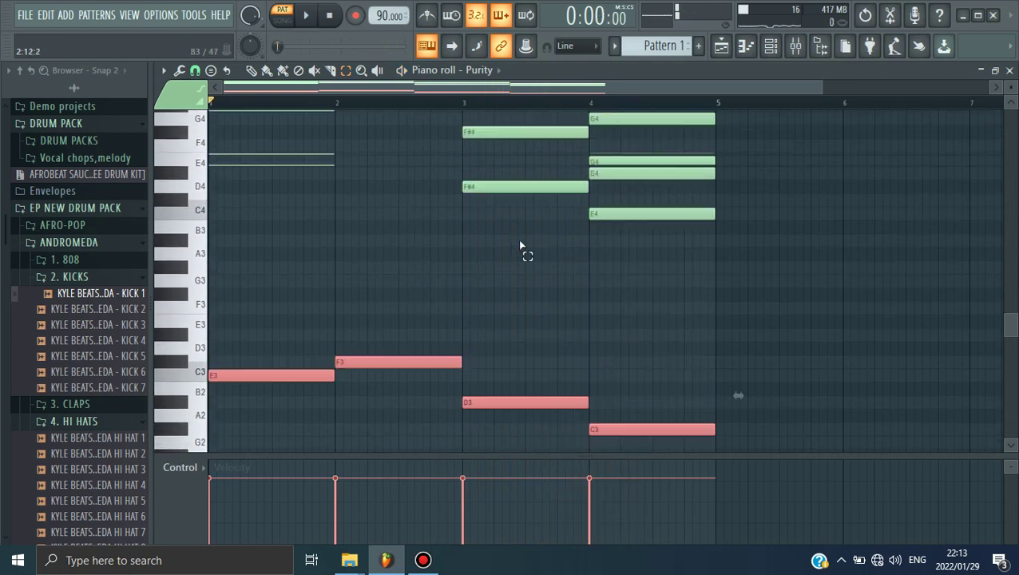
Delete the chords in bars 1 and 2, including their bass notes
scroll(646, 148, up, 4)
drag(637, 155, 525, 405)
mouse_move(421, 318)
mouse_down()
mouse_move(250, 102)
mouse_move(250, 143)
mouse_up()
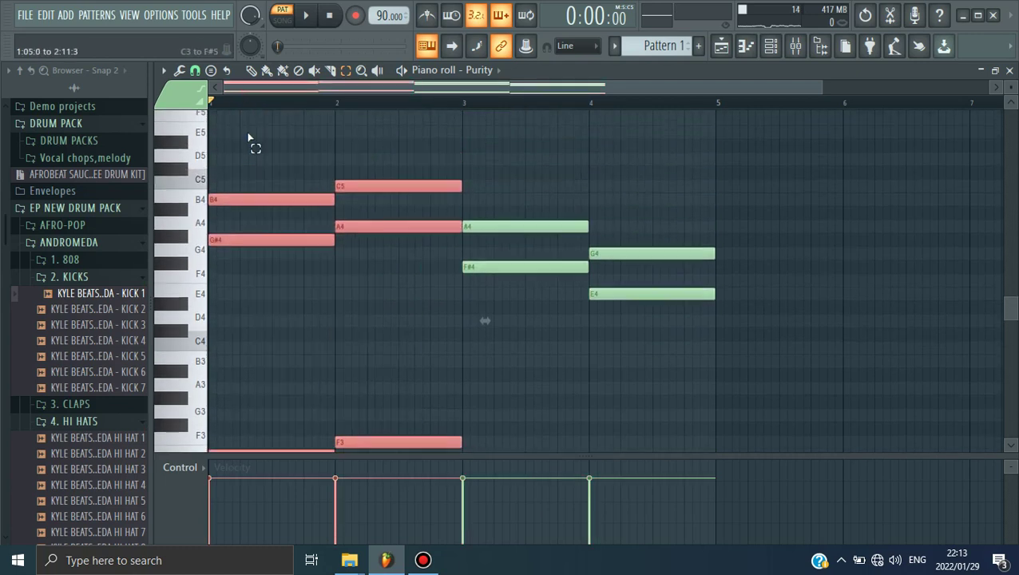
key(Delete)
Move the C chord from bar 4 to the start of bar 1 and select the D chord in bar 3
scroll(588, 194, down, 2)
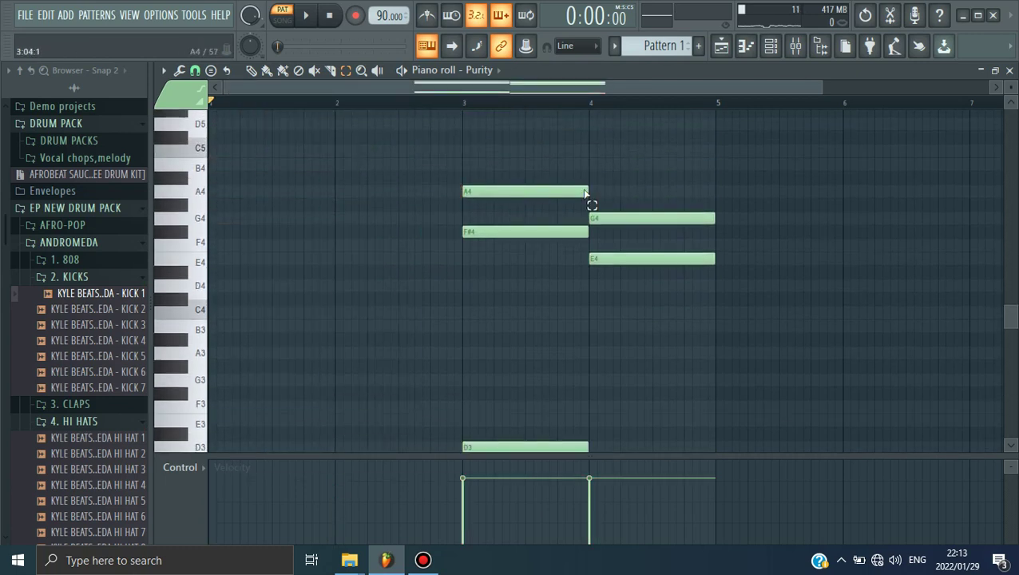
drag(636, 179, 644, 466)
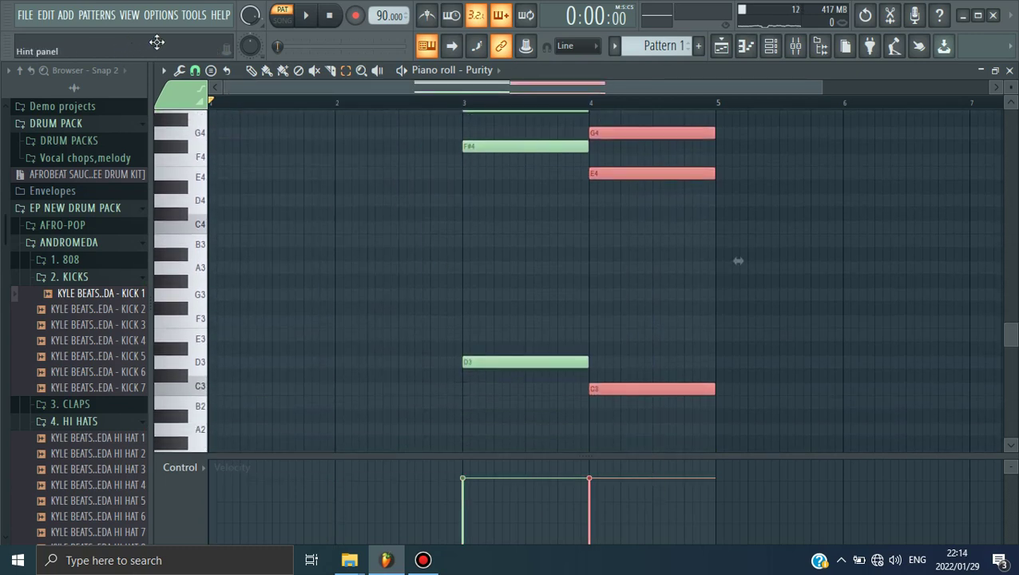
drag(600, 174, 198, 179)
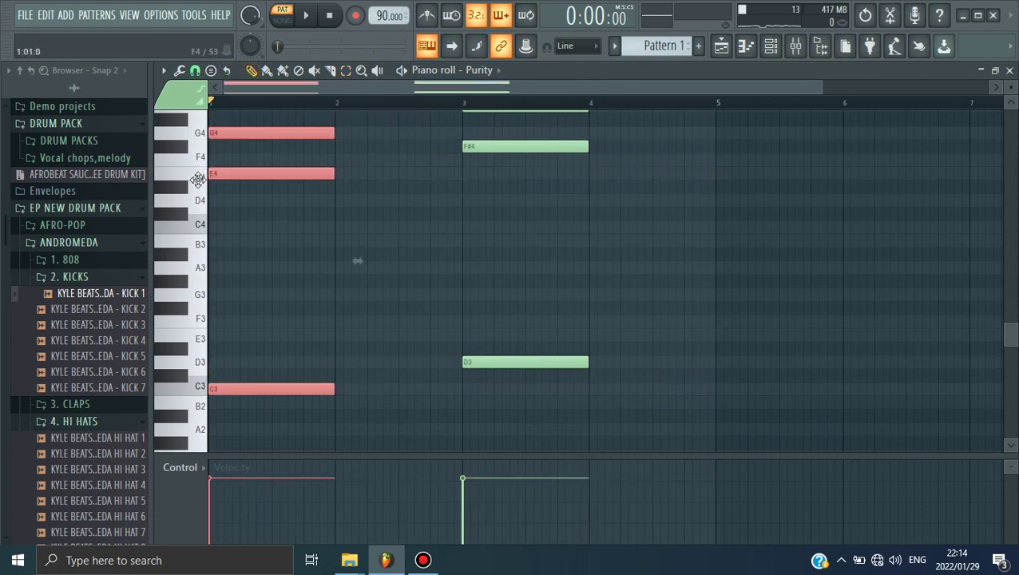
scroll(394, 191, up, 1)
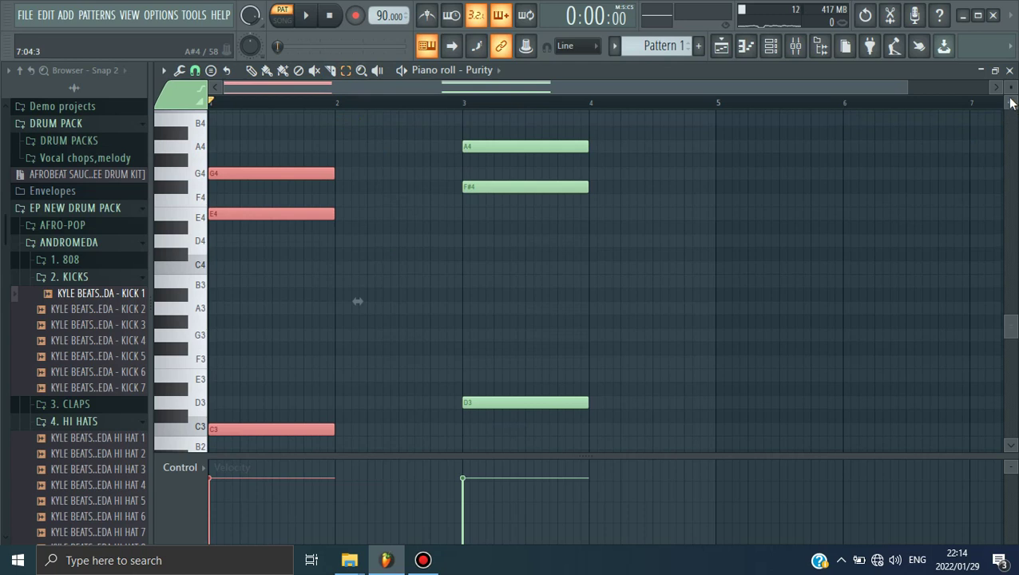
scroll(790, 228, up, 3)
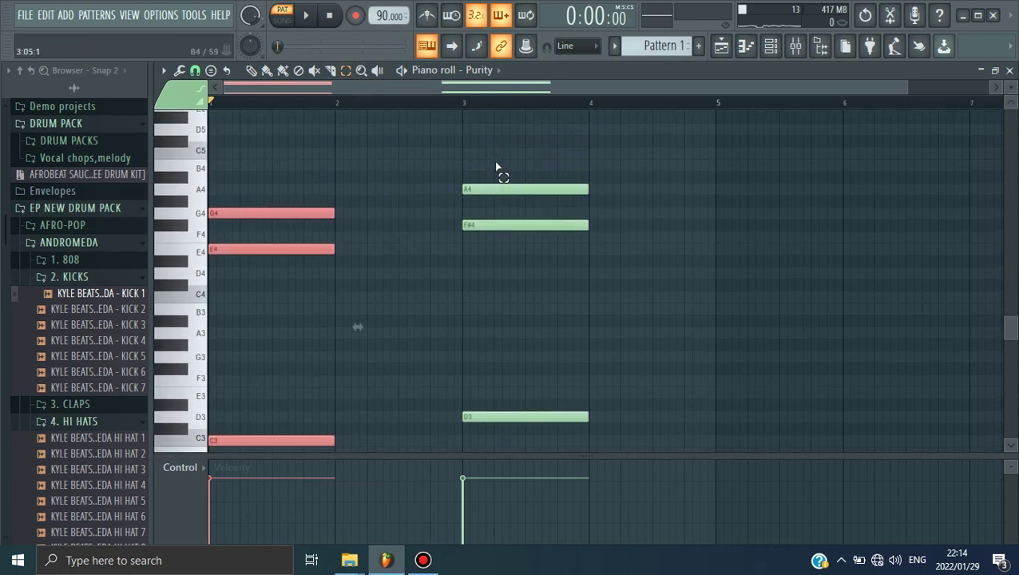
scroll(496, 168, down, 3)
drag(512, 113, 490, 364)
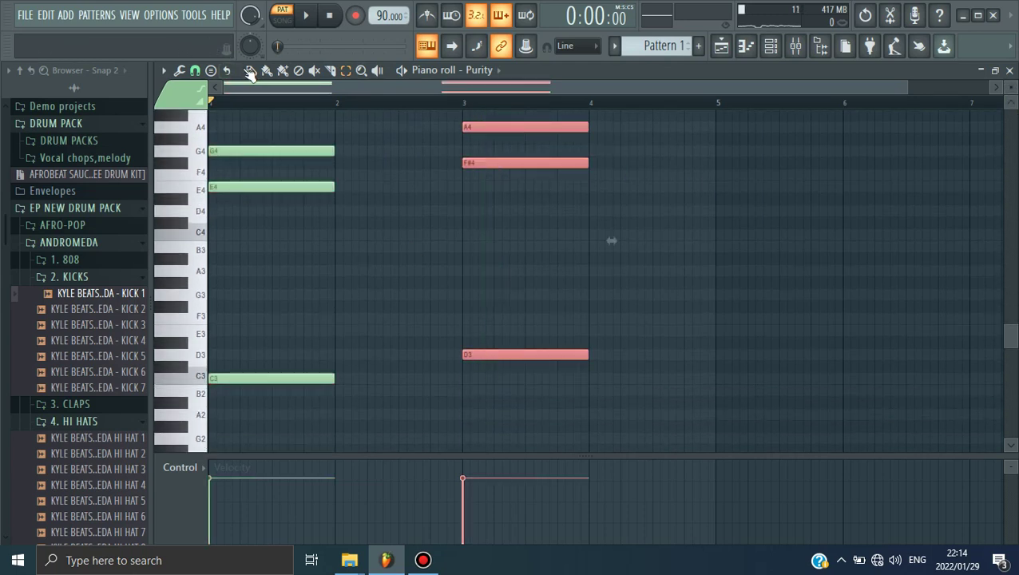
Audition the C chord in bar 1 and draw a D chord in bar 2 with the notes D4, F#4 and A4
click(312, 25)
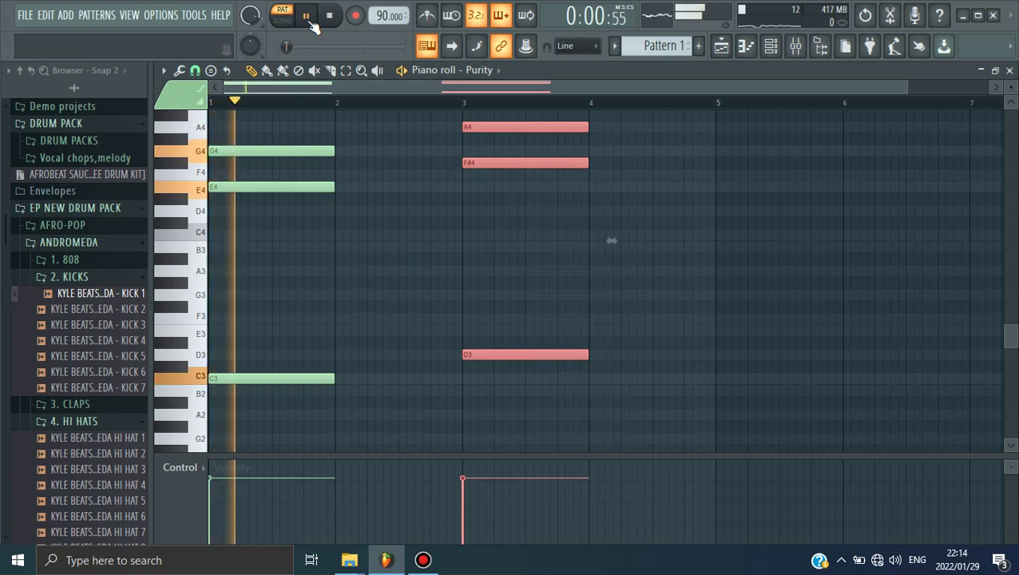
click(312, 25)
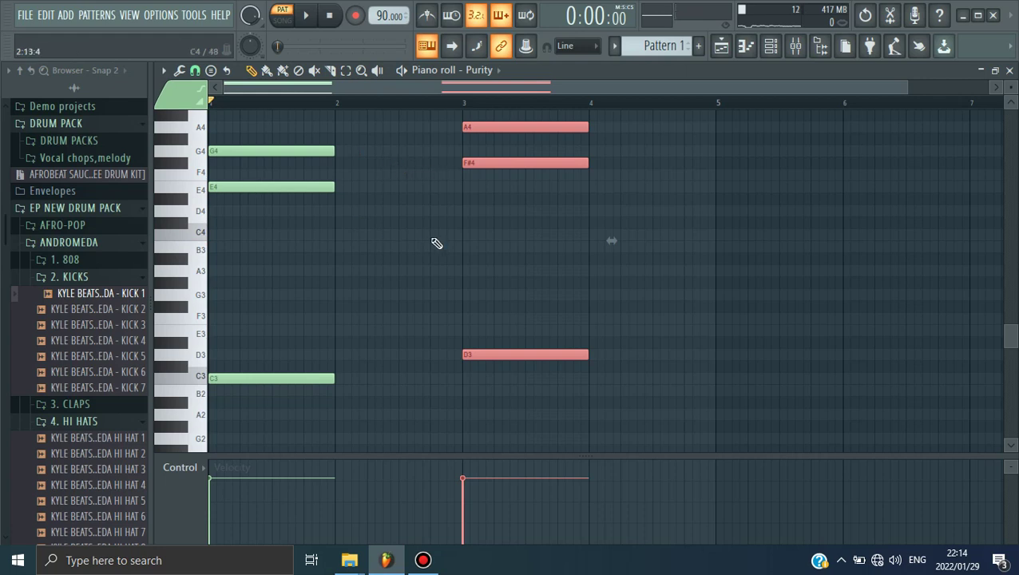
click(336, 212)
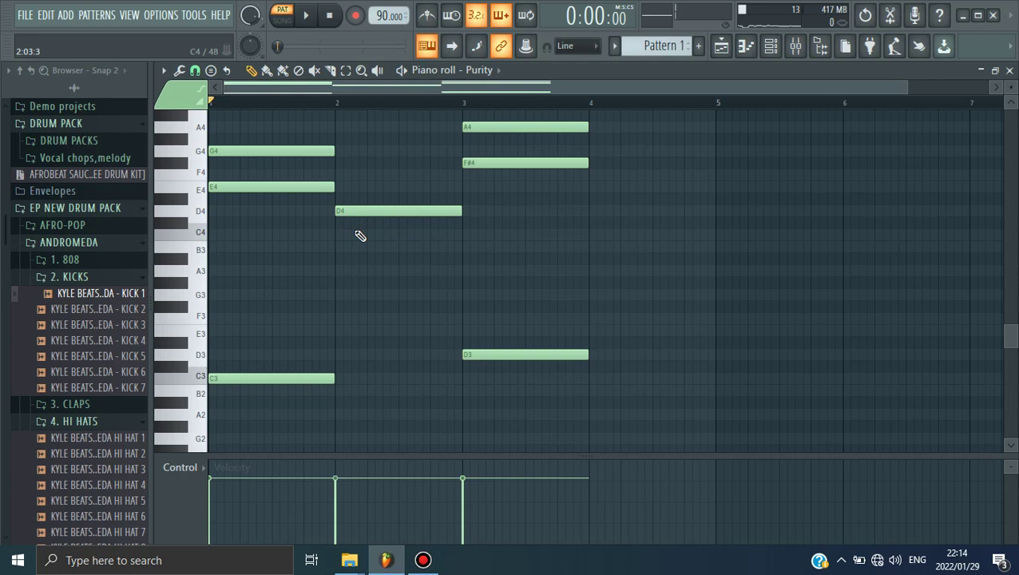
scroll(364, 245, up, 3)
mouse_move(349, 281)
mouse_down()
mouse_move(357, 266)
mouse_move(350, 283)
mouse_up()
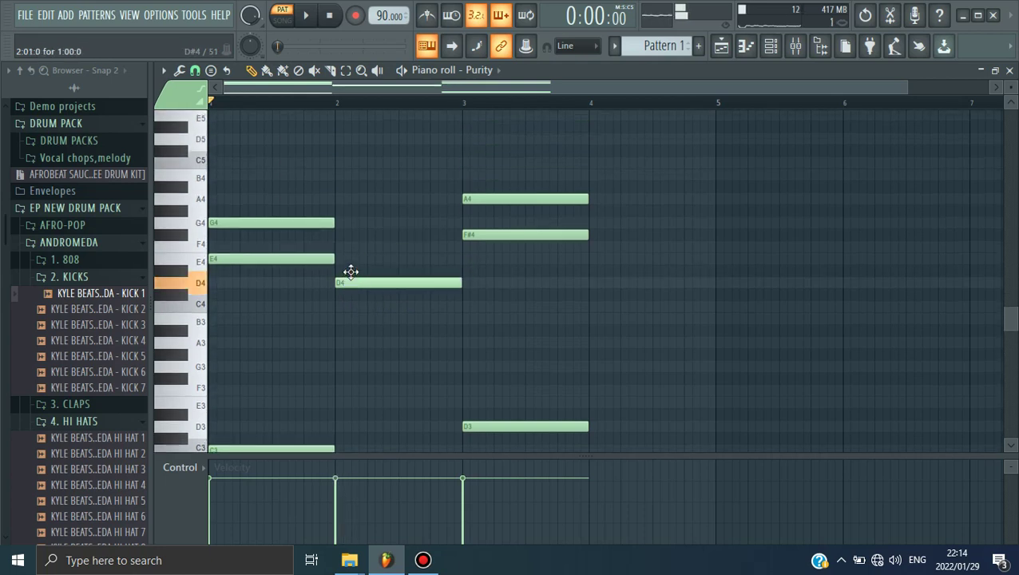
click(351, 268)
drag(351, 264, 353, 230)
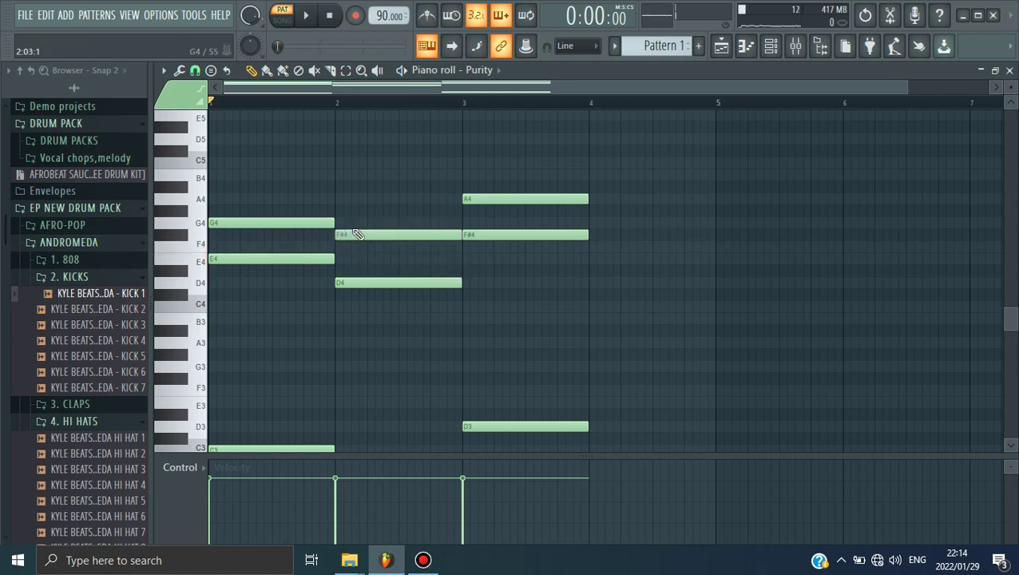
drag(349, 232, 354, 198)
click(354, 223)
scroll(364, 252, down, 3)
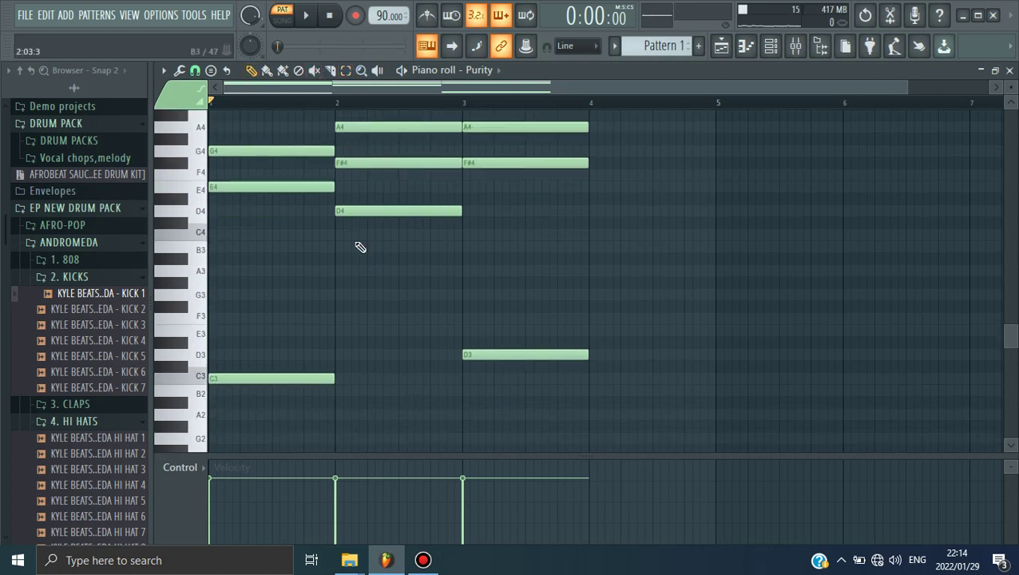
Lower the root note of the bar 2 chord an octave to D3 and play back the progression
drag(359, 210, 355, 355)
key(space)
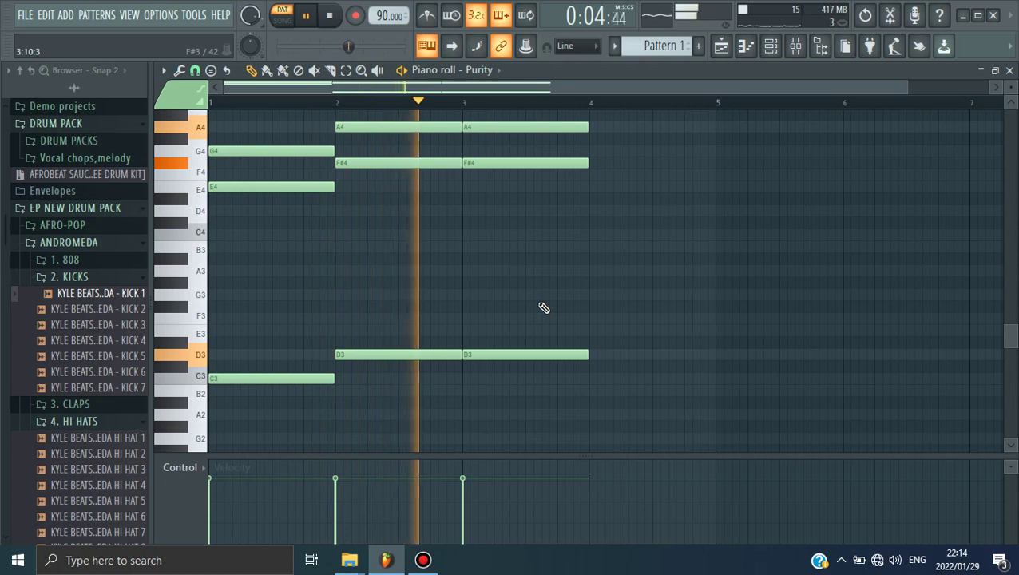
key(space)
Delete the old D chord in bar 3, including its D3 bass note
scroll(523, 319, up, 2)
right_click(520, 193)
right_click(515, 221)
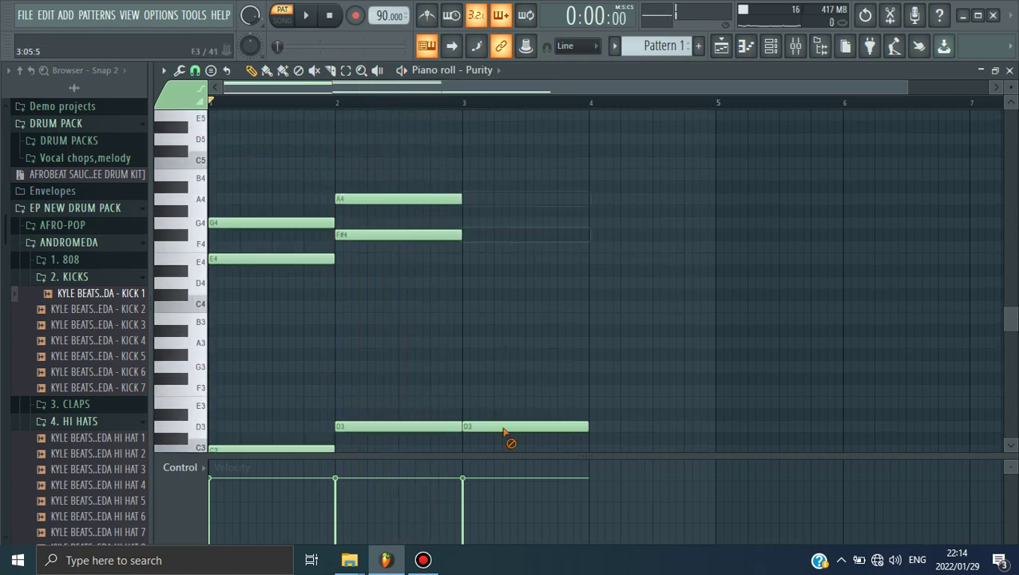
right_click(505, 413)
Draw an E chord in bar 3 with the notes E4, G#4 and B4, and briefly play the pattern
scroll(505, 363, down, 1)
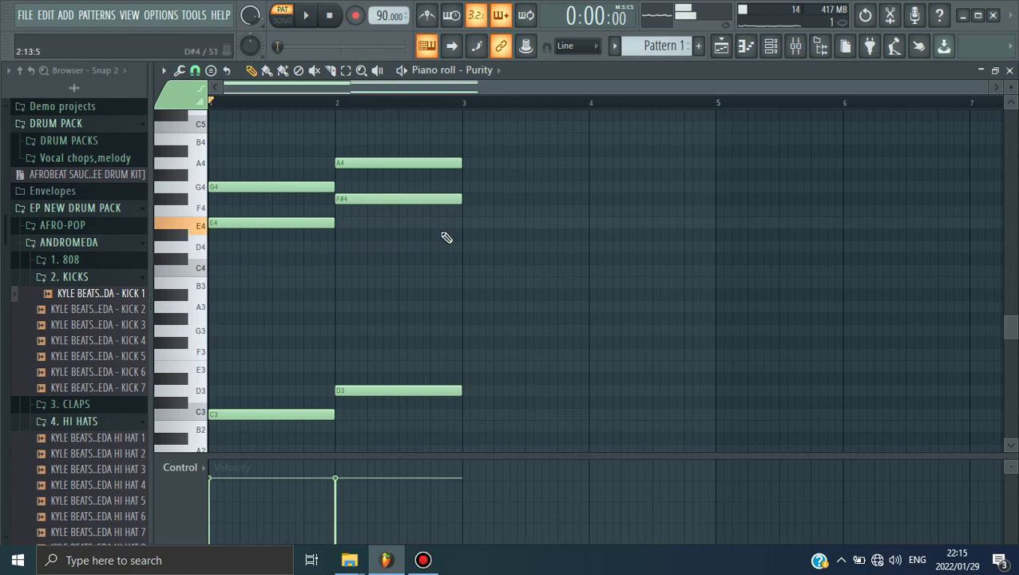
click(465, 224)
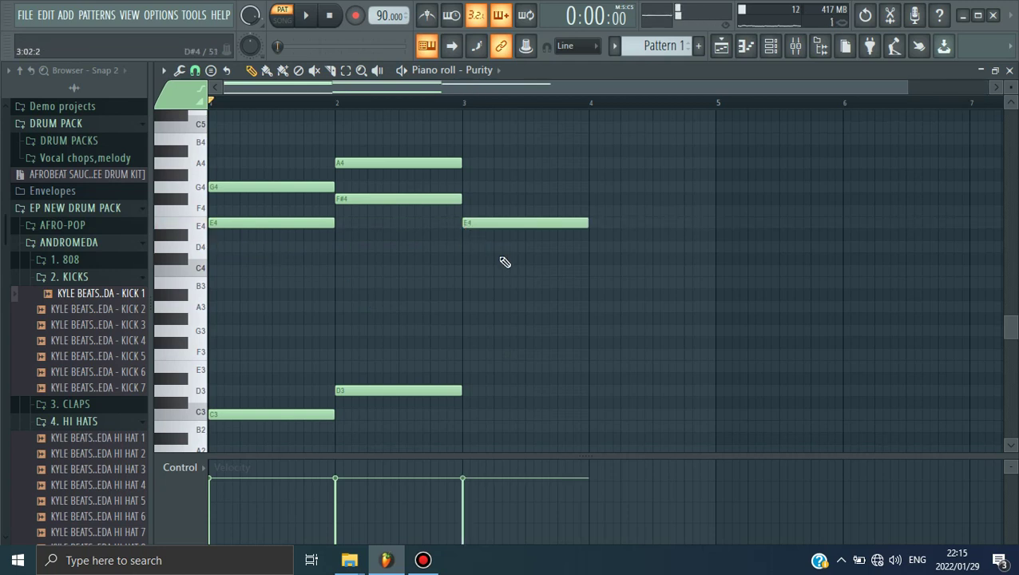
scroll(506, 304, up, 3)
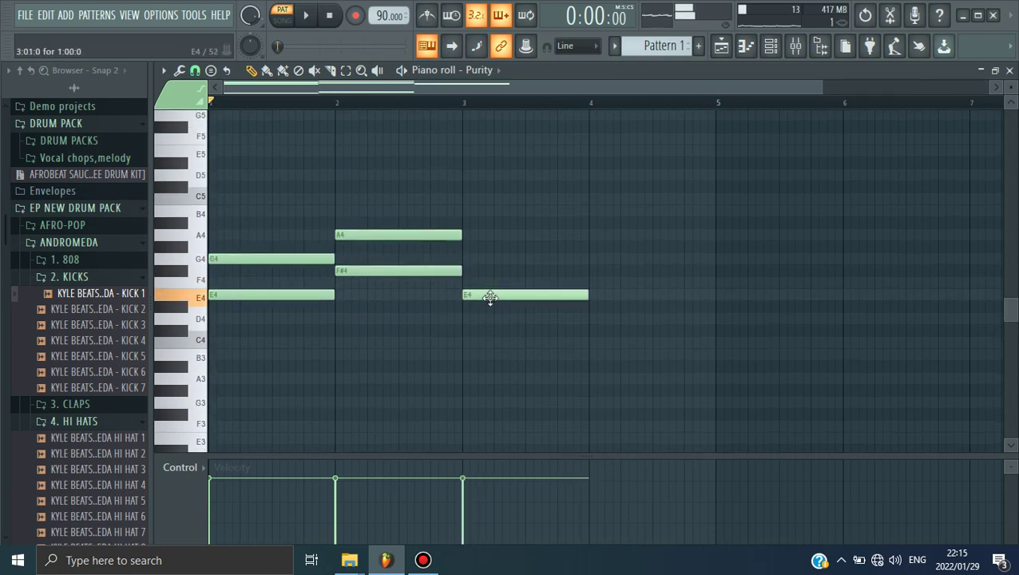
drag(490, 297, 480, 204)
key(space)
scroll(571, 289, down, 3)
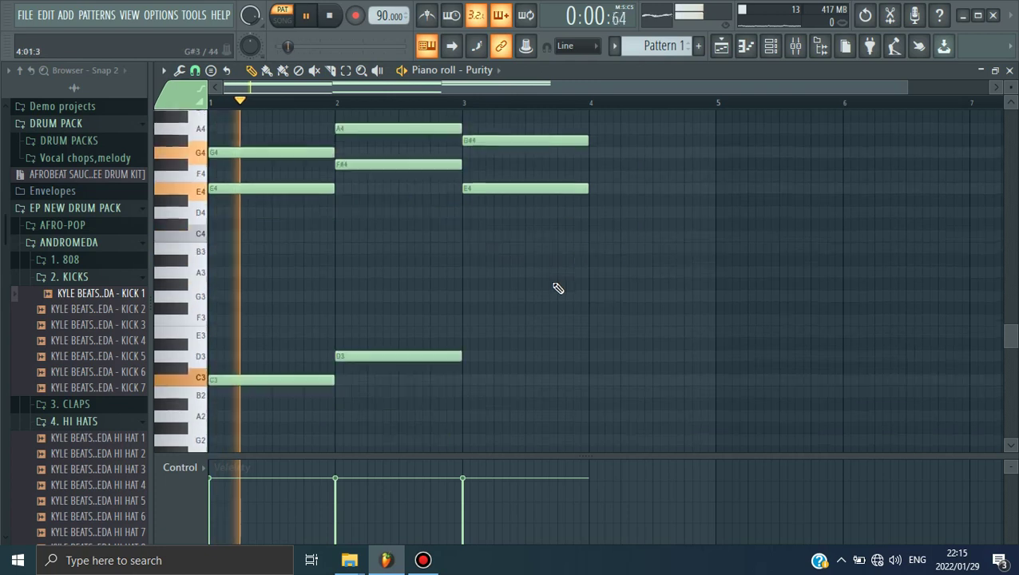
key(space)
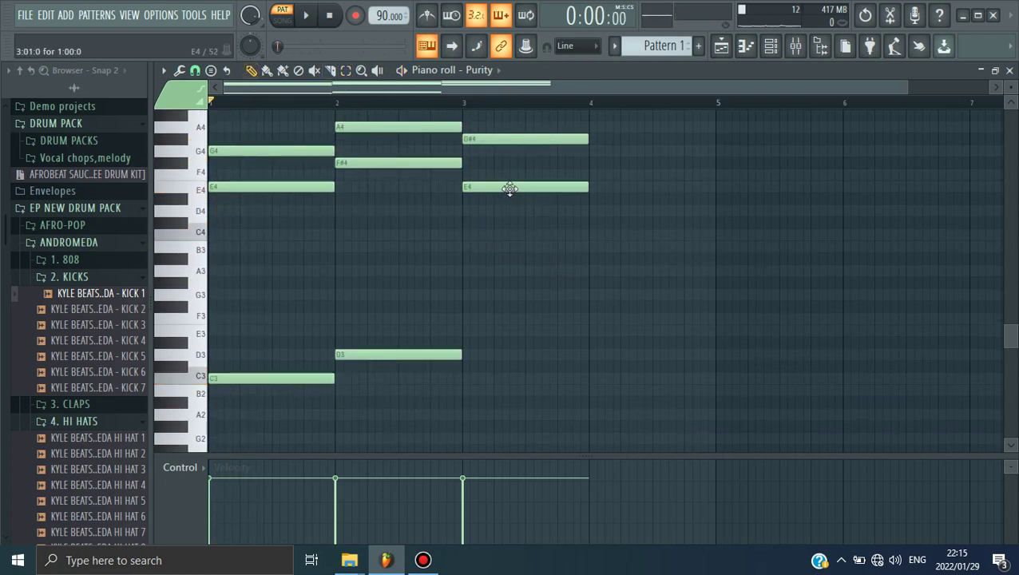
Lower the root note of the bar 3 chord an octave to E3 and play back the three chords
click(200, 197)
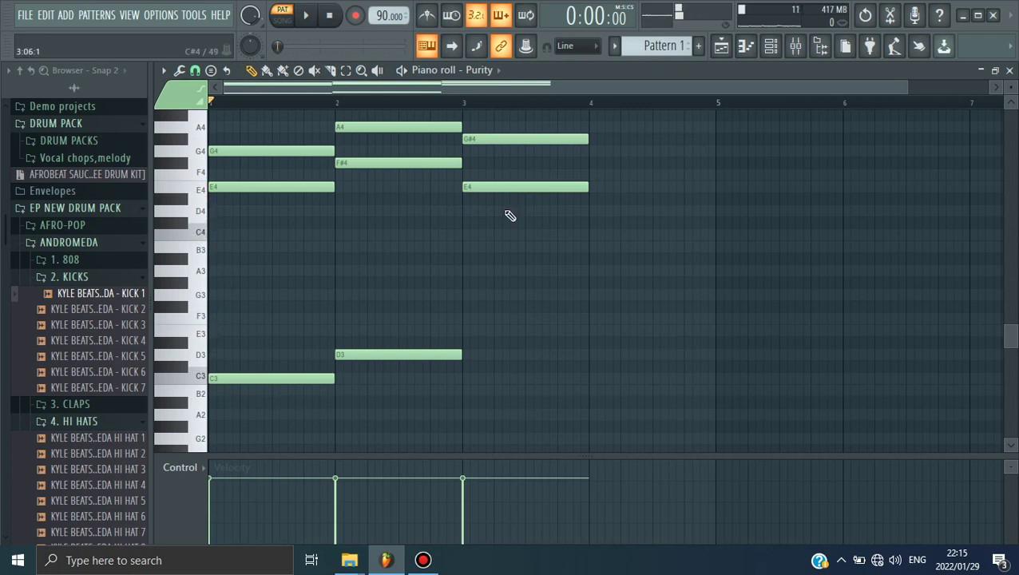
drag(498, 190, 515, 334)
key(space)
scroll(633, 341, up, 1)
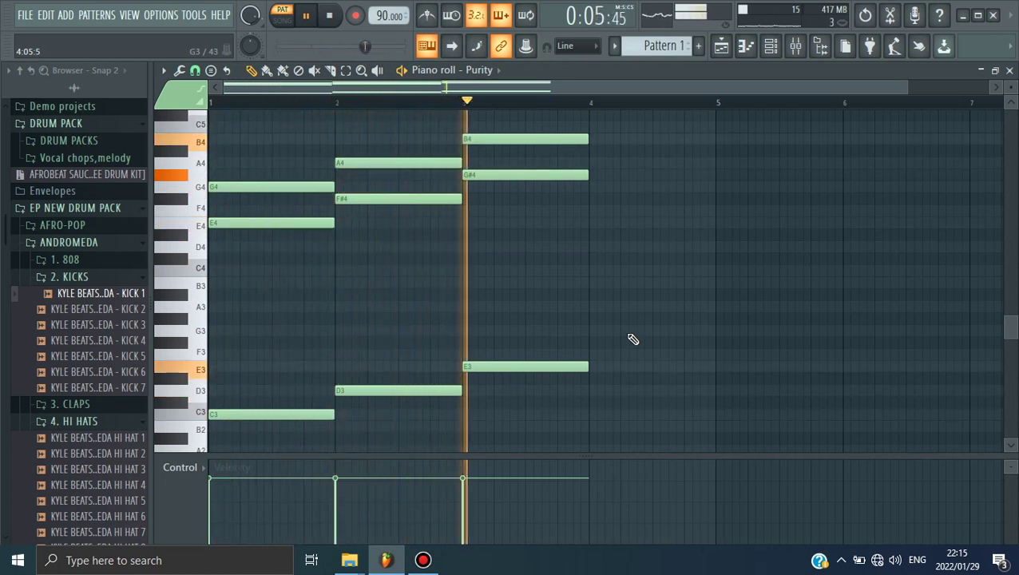
key(space)
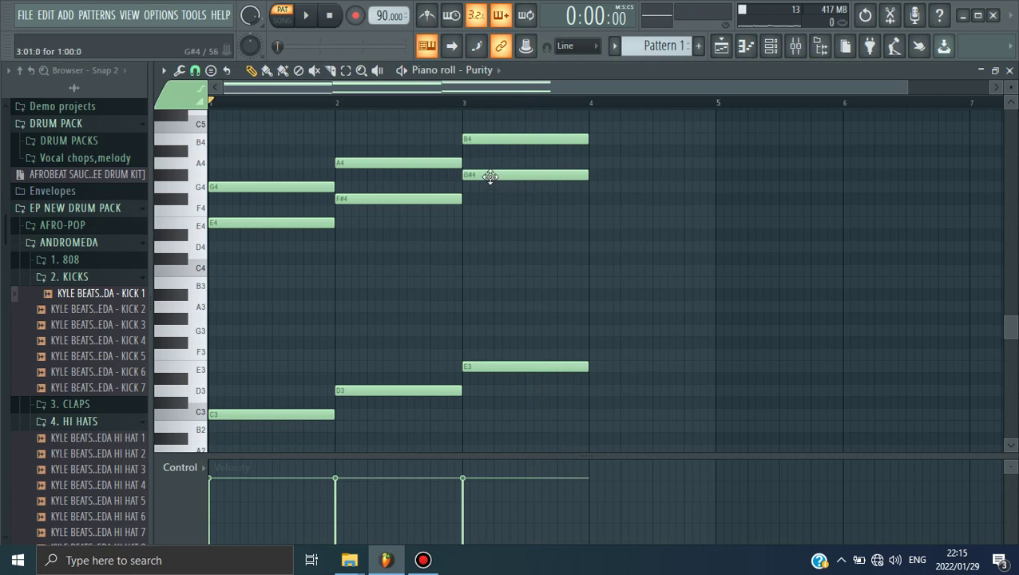
Lower the middle note of the bar 3 chord to G4 and listen to the change from bar 2
drag(490, 187, 488, 187)
click(336, 100)
key(space)
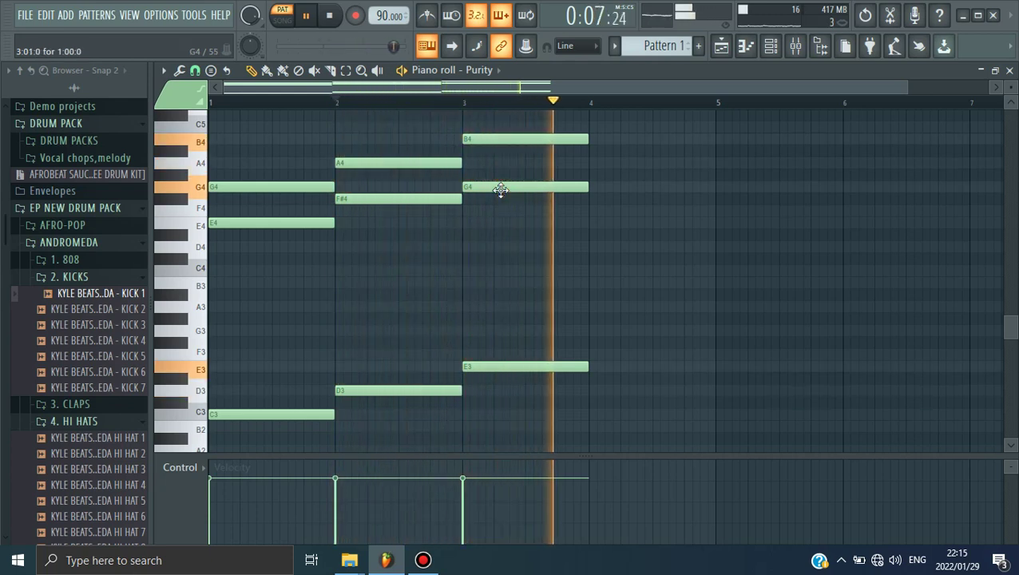
key(space)
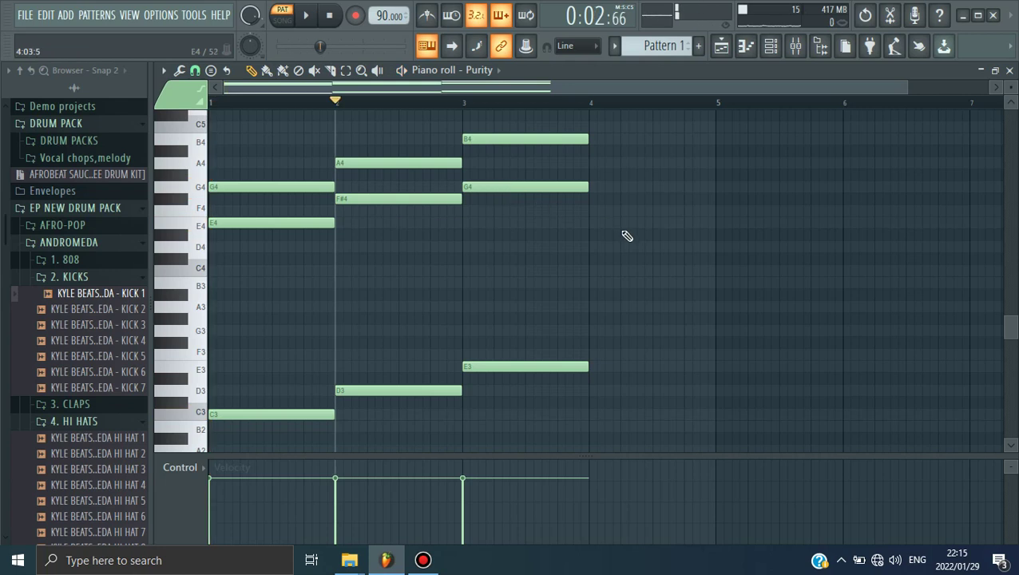
Draw an F chord in bar 4 with the notes F4, A4 and C5
key(c)
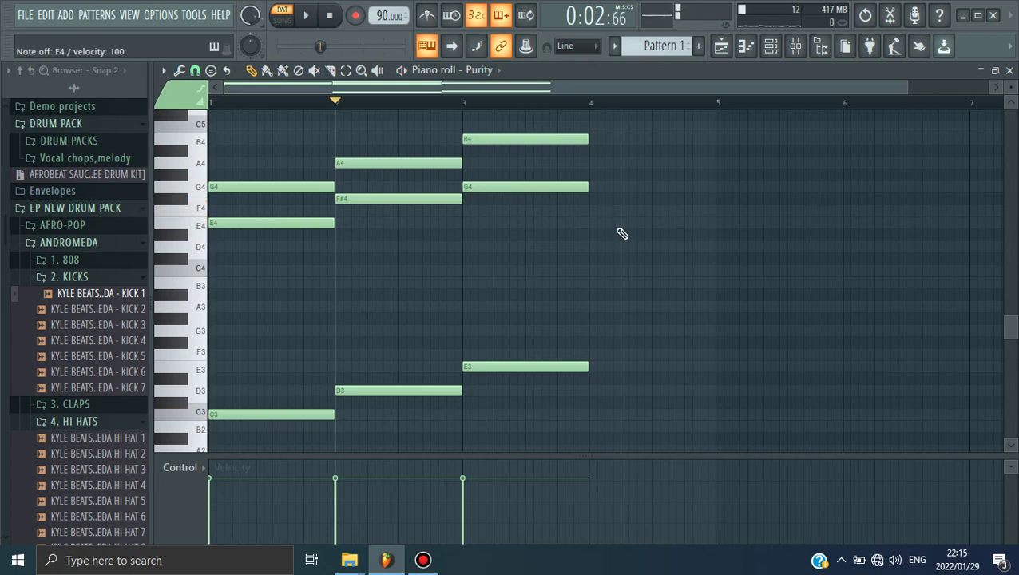
click(602, 218)
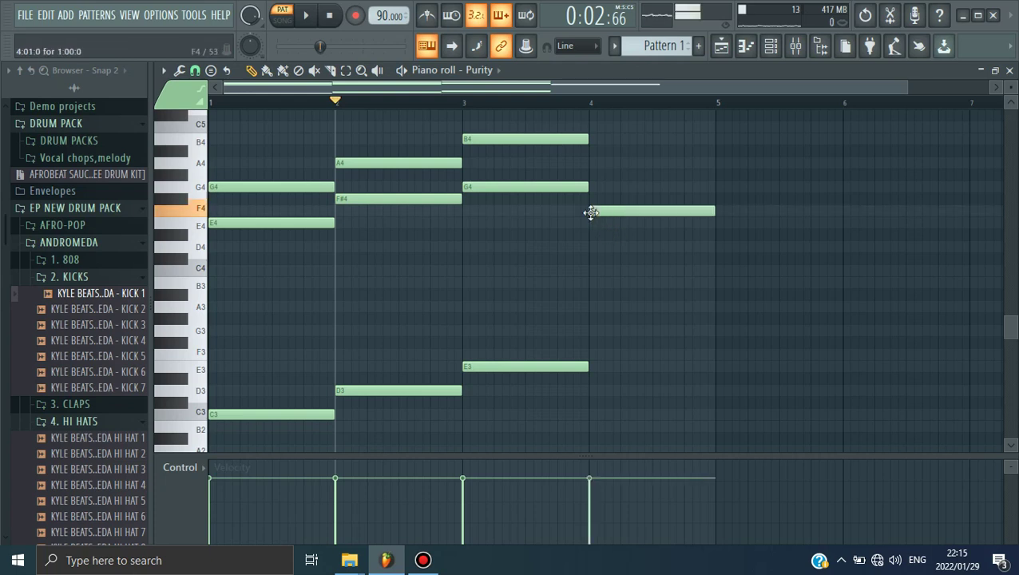
scroll(630, 223, up, 2)
click(625, 235)
drag(624, 235, 603, 198)
double_click(603, 198)
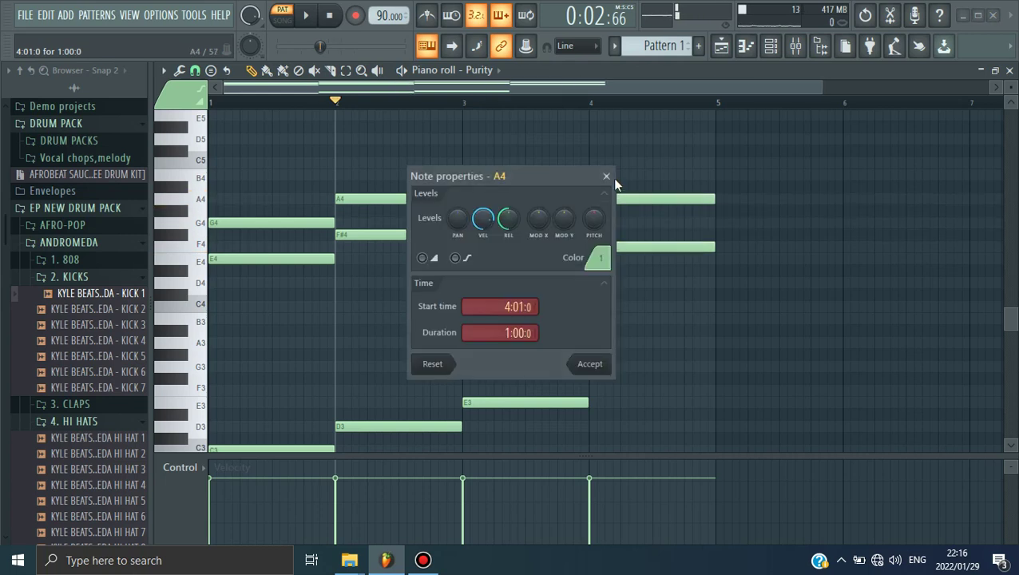
click(613, 177)
click(604, 199)
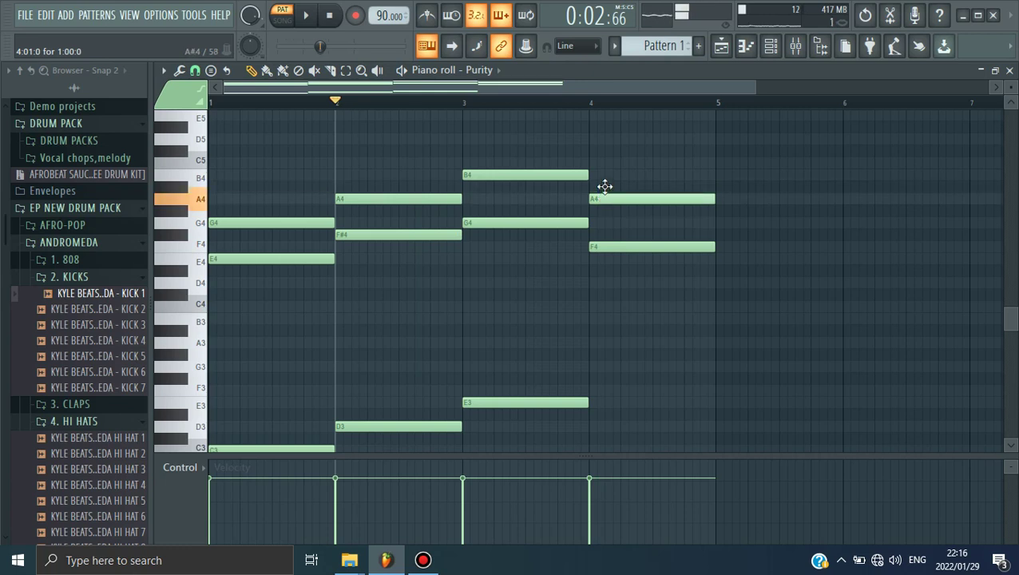
click(605, 186)
drag(605, 175, 605, 159)
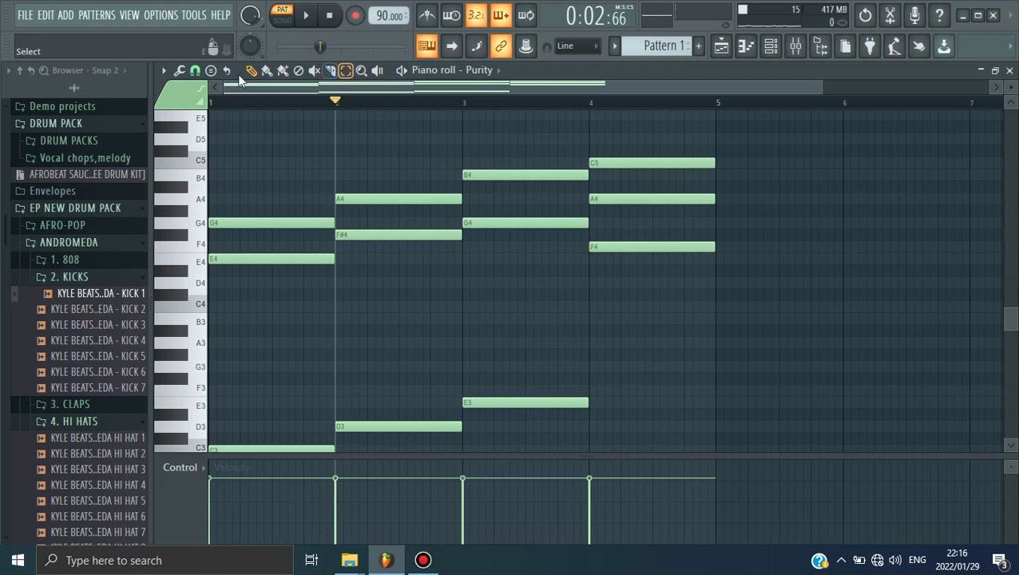
Lower the root note of the bar 4 chord an octave to F3 and play back from bar 2
scroll(628, 256, down, 1)
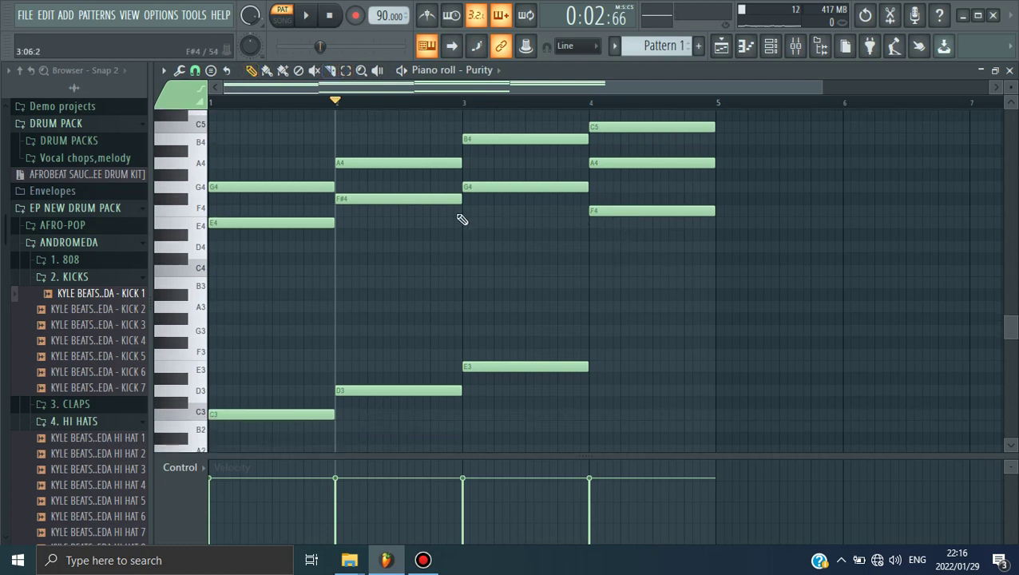
click(205, 217)
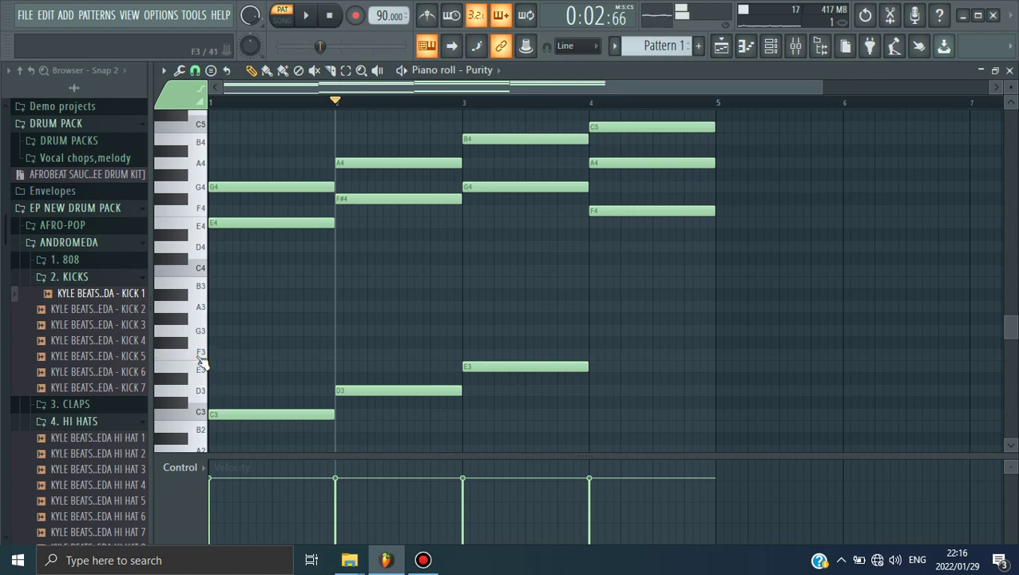
drag(631, 215, 628, 356)
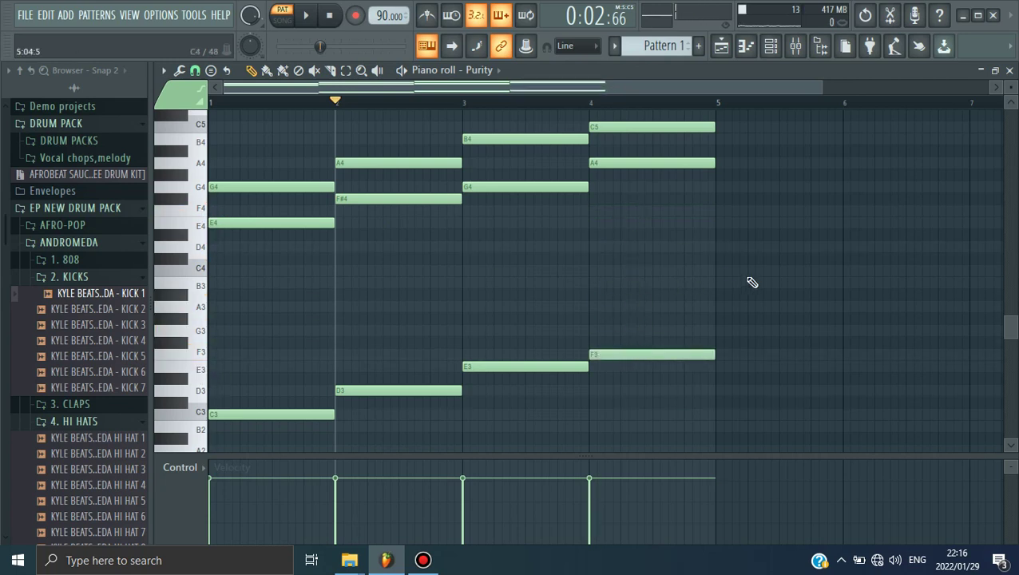
key(space)
scroll(761, 284, up, 1)
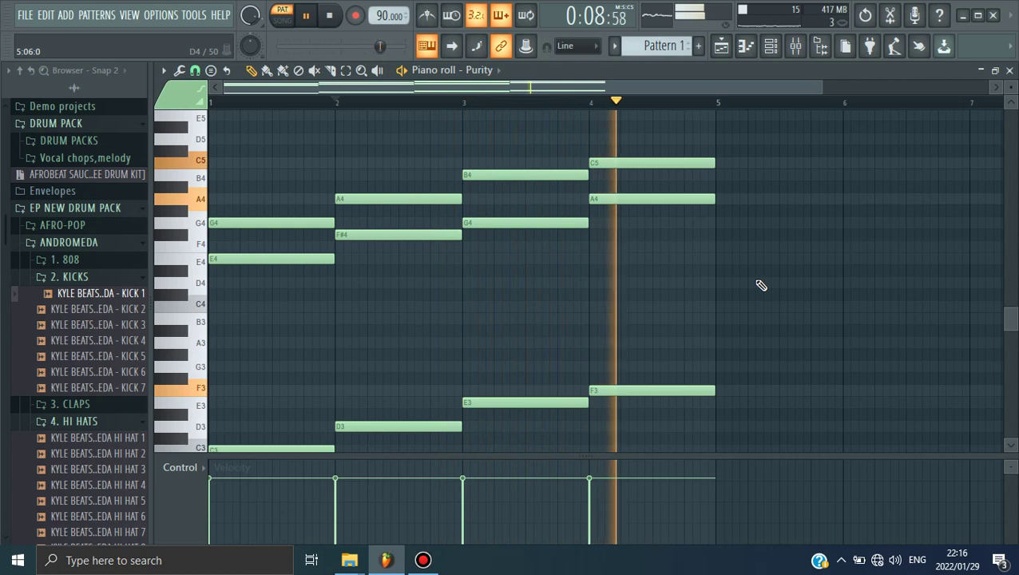
key(space)
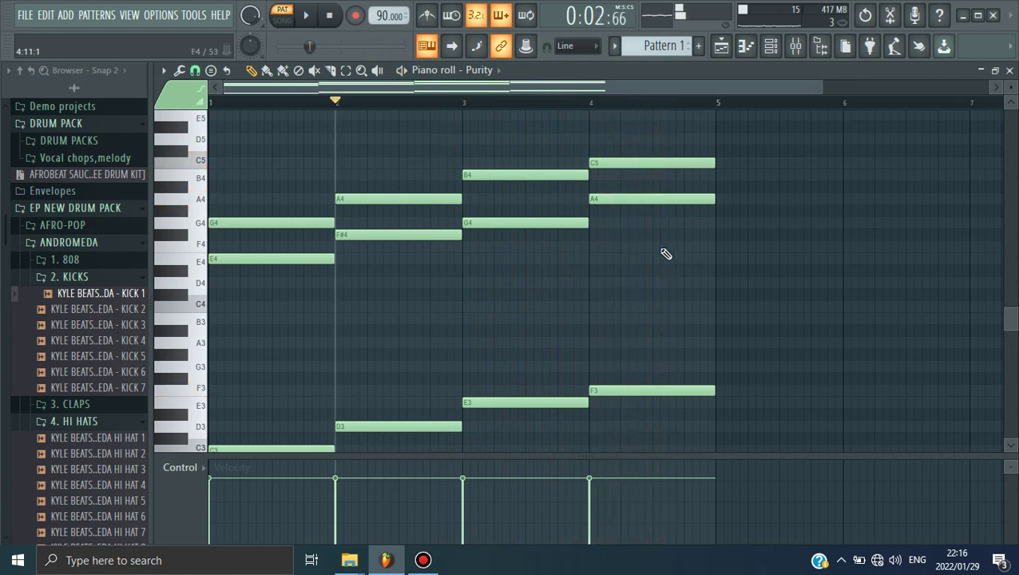
Try lowering the middle note of the bar 4 chord to G#4 and listen from the middle of bar 3
click(620, 199)
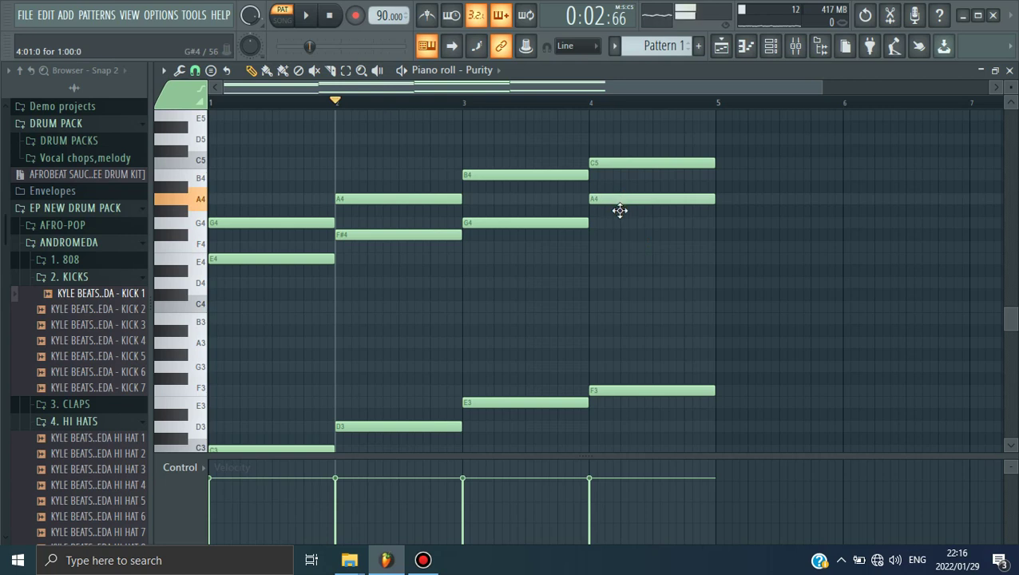
drag(620, 210, 620, 211)
key(space)
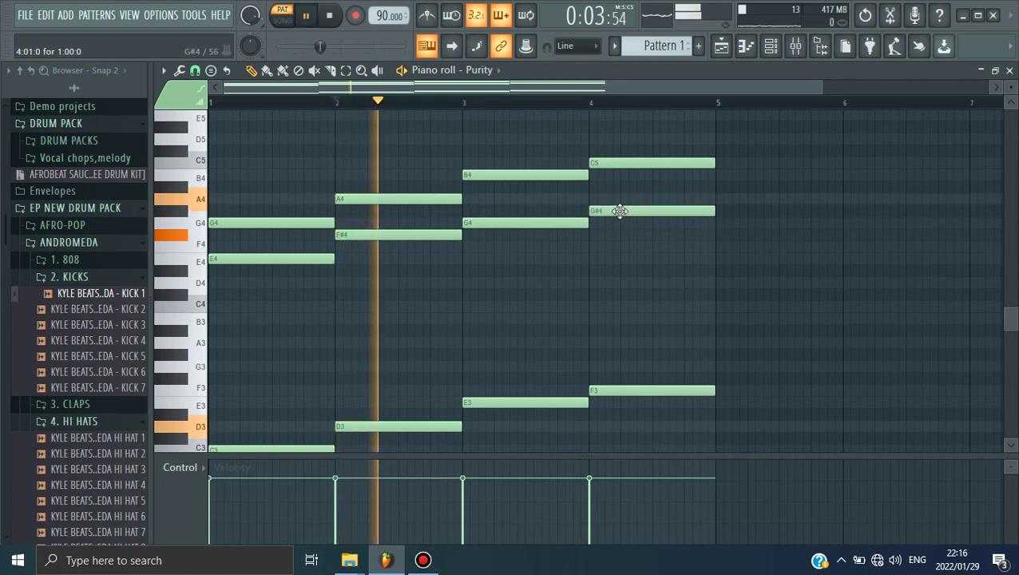
key(space)
click(534, 104)
key(space)
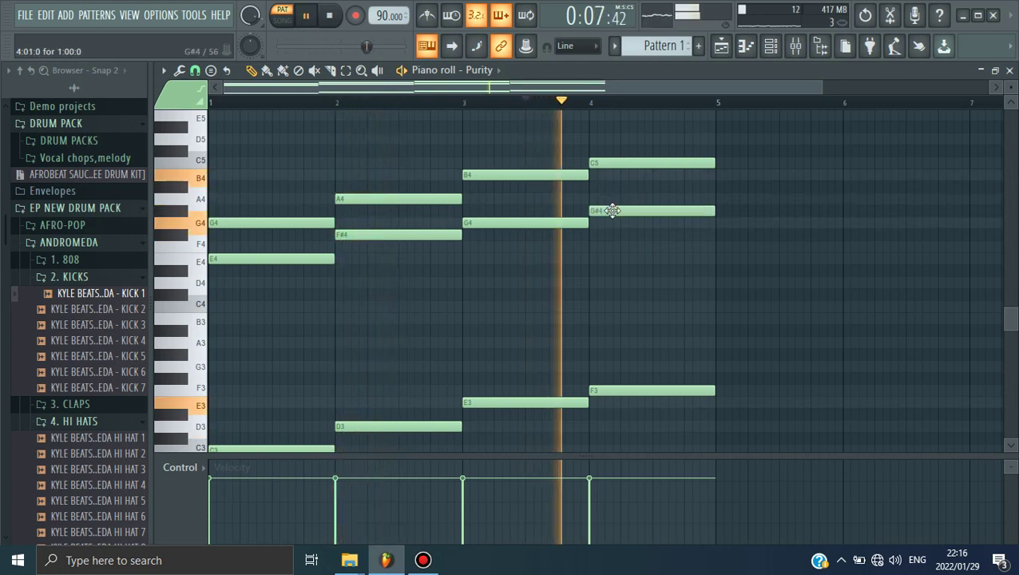
key(space)
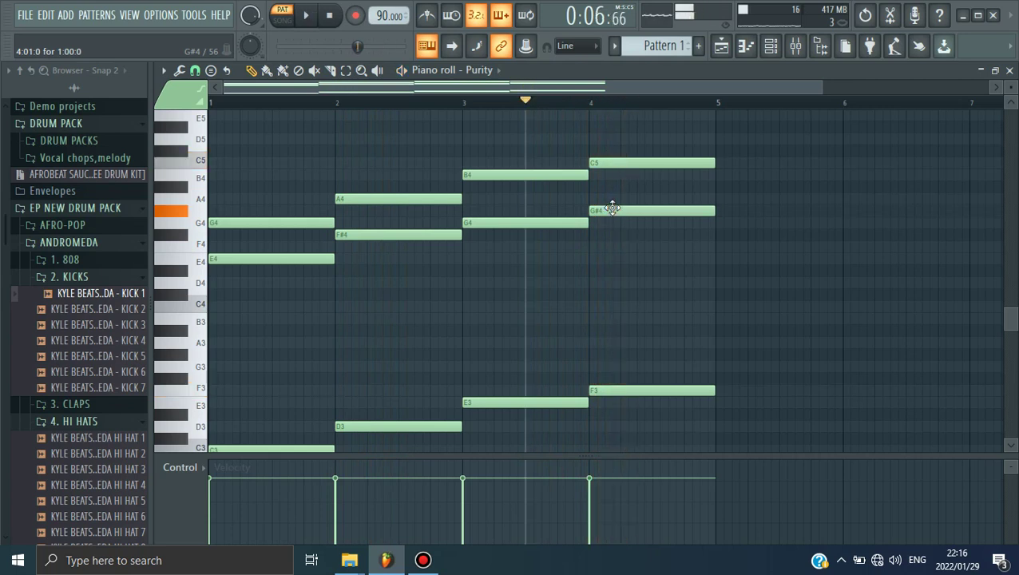
Try raising the middle note of the bar 4 chord to A#4 and listen to it
drag(612, 199, 613, 186)
key(space)
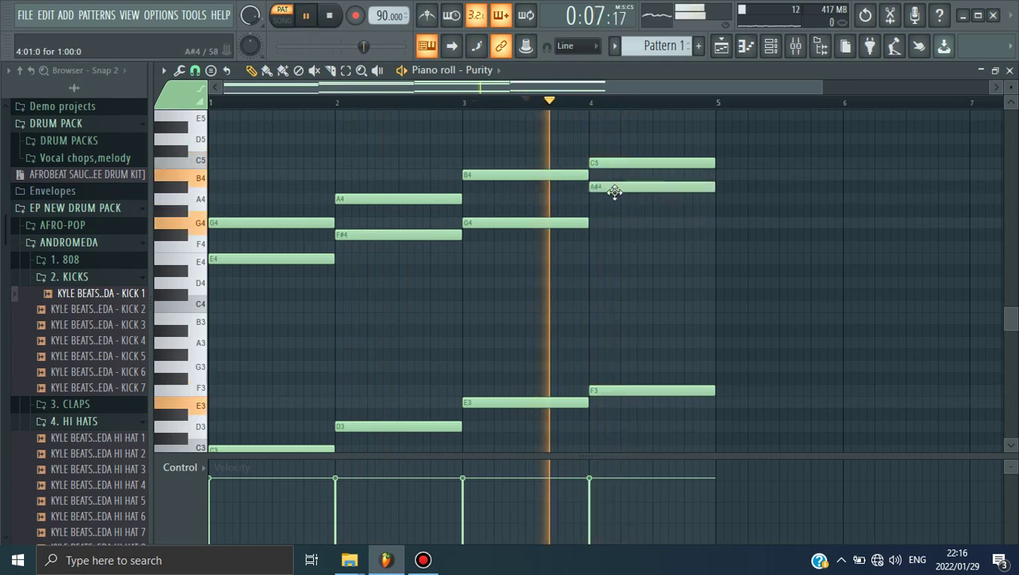
key(space)
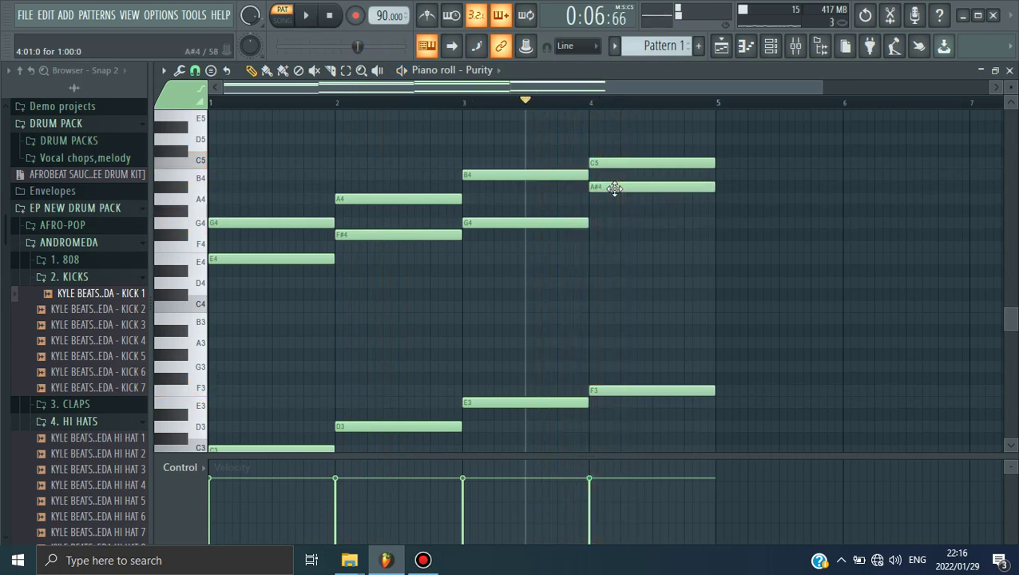
Move the middle note of the bar 4 chord down to G4 and play back the result
drag(616, 196, 616, 225)
key(space)
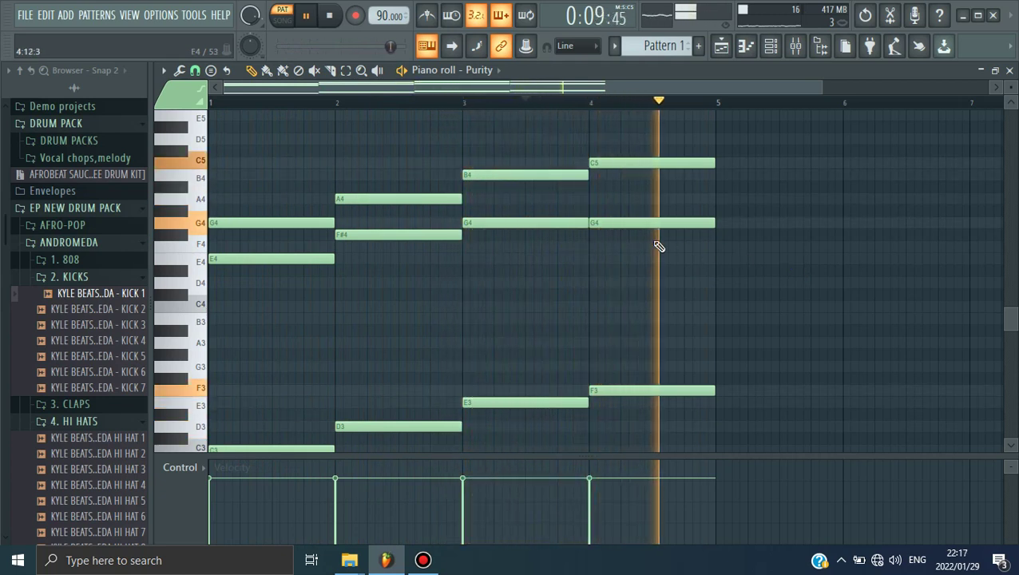
Try raising the middle note of the bar 4 chord to A4 and the top note to C#5, and listen
key(space)
drag(607, 224, 603, 198)
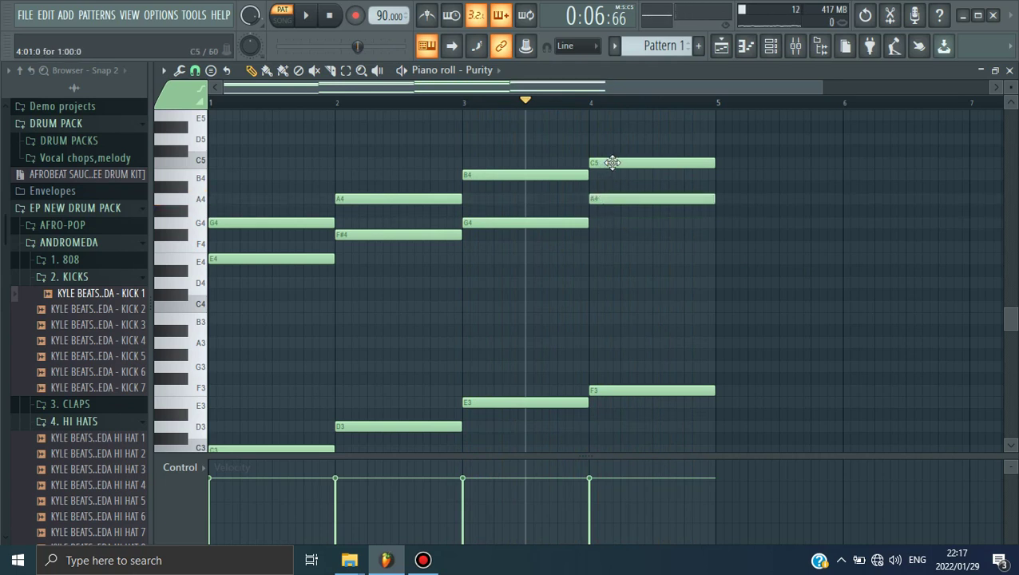
drag(611, 163, 615, 150)
key(space)
key(space)
Try raising the top note of the bar 4 chord to D5 and play back the result
drag(621, 152, 623, 139)
key(space)
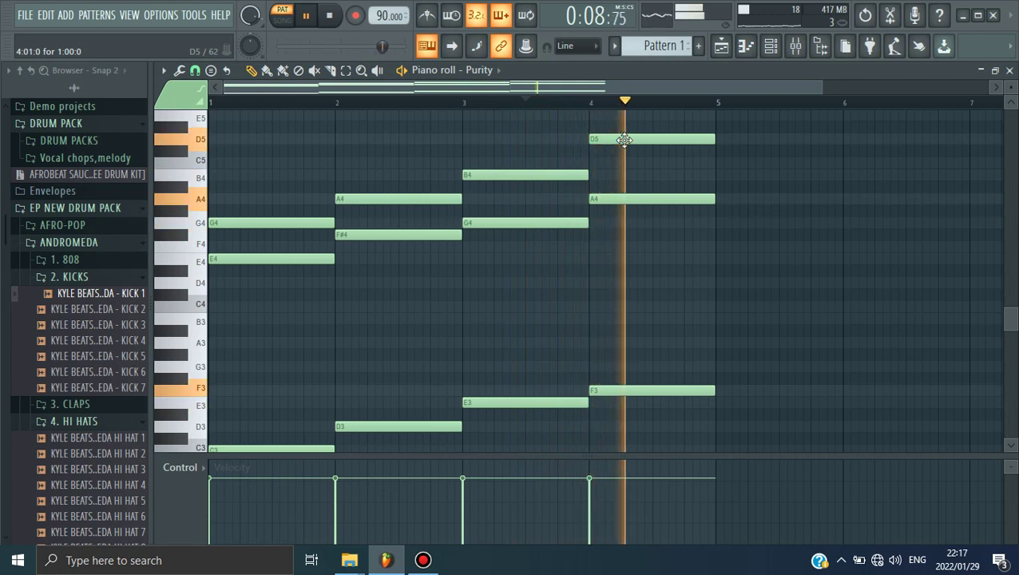
key(space)
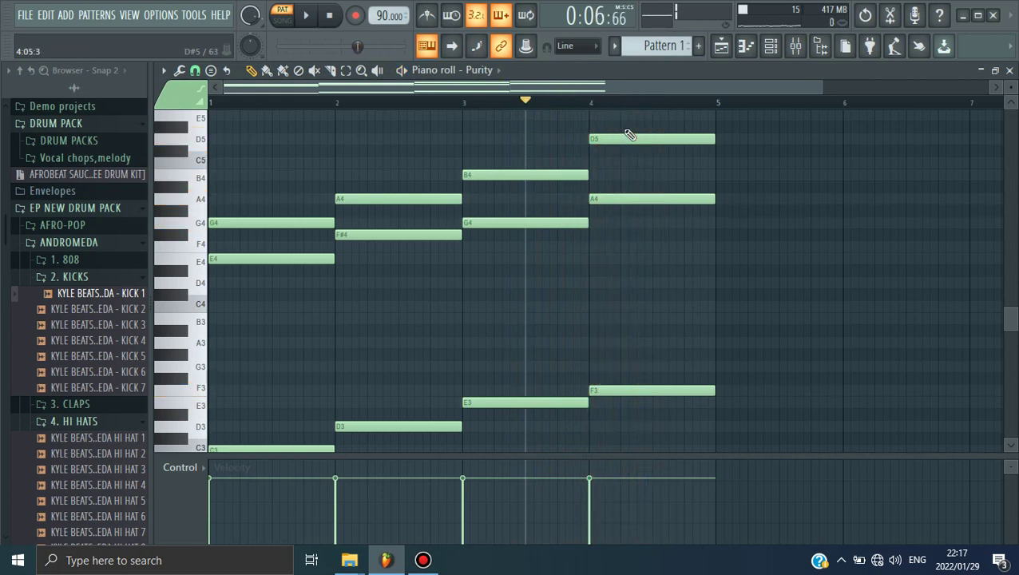
Delete all three notes of the bar 4 chord
right_click(639, 139)
right_click(635, 199)
right_click(648, 391)
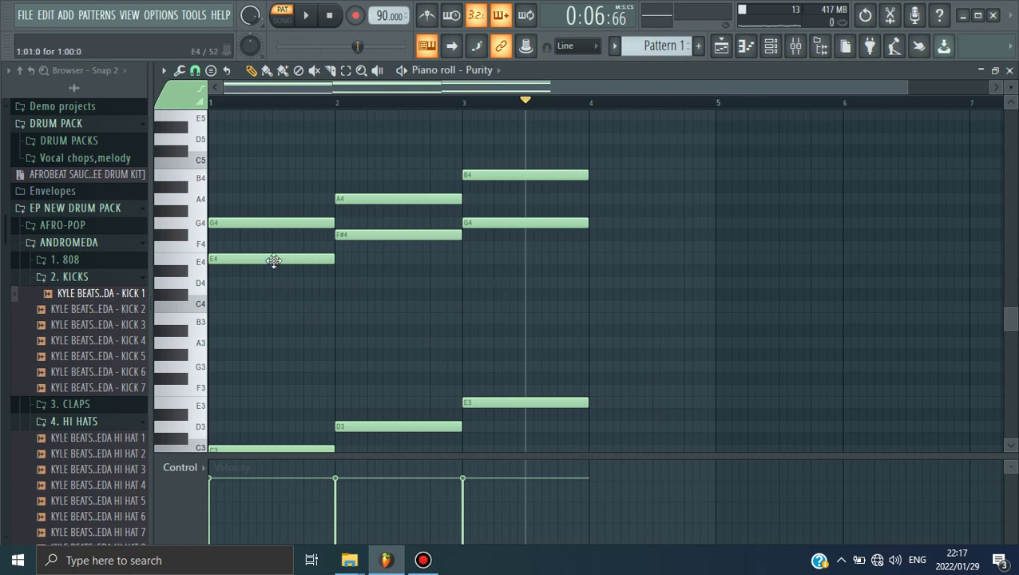
Build a one-bar G chord in bar 4 from the notes G4, B4 and D5
click(205, 274)
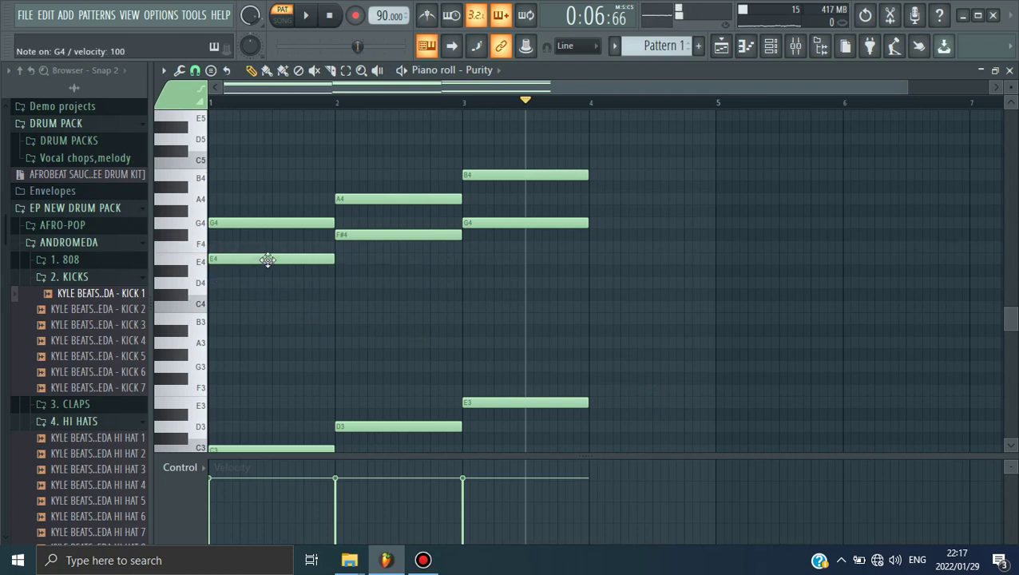
click(596, 225)
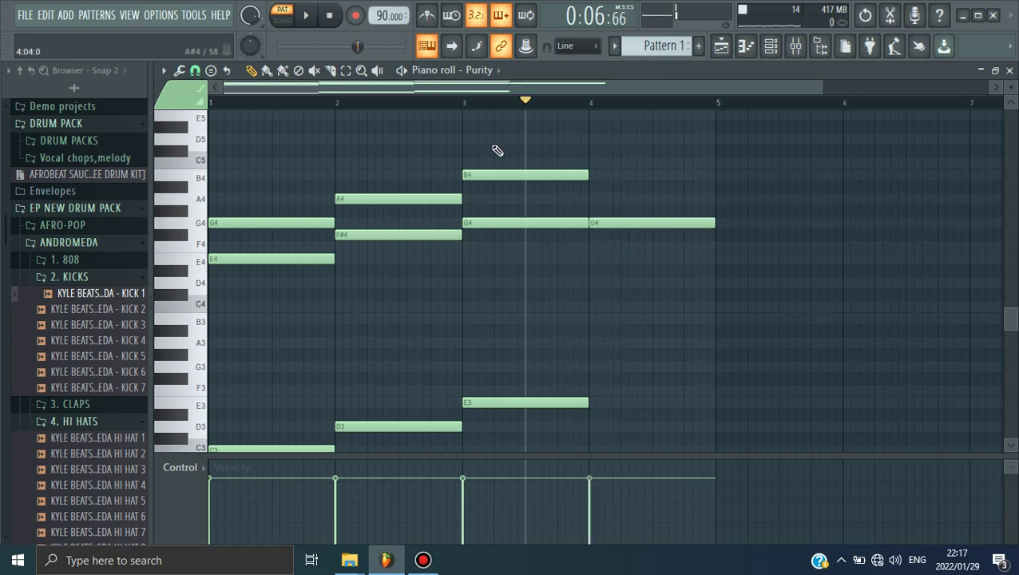
scroll(619, 307, up, 3)
drag(612, 294, 592, 208)
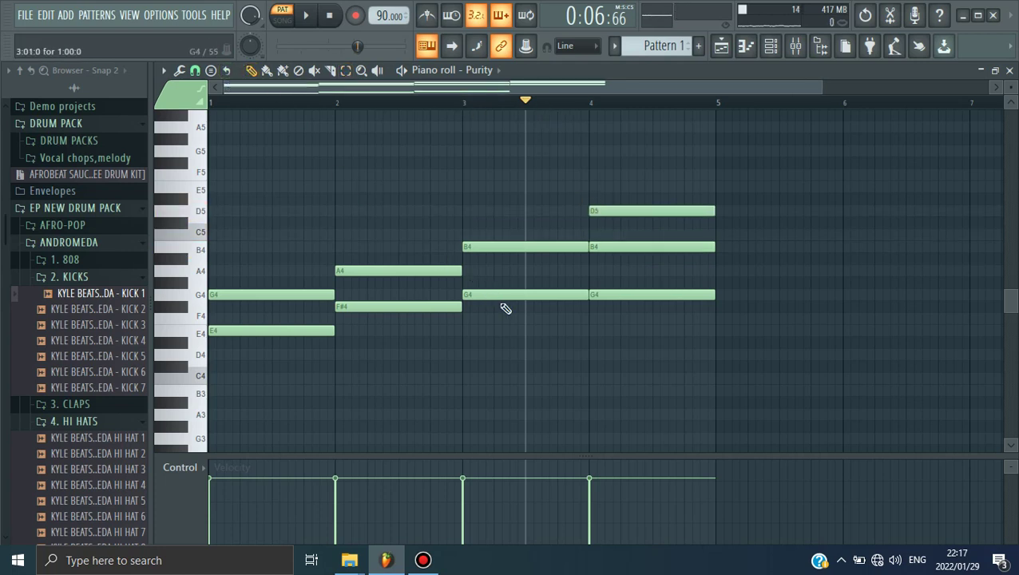
Lower the root note of the bar 4 chord an octave to G3
scroll(505, 308, down, 3)
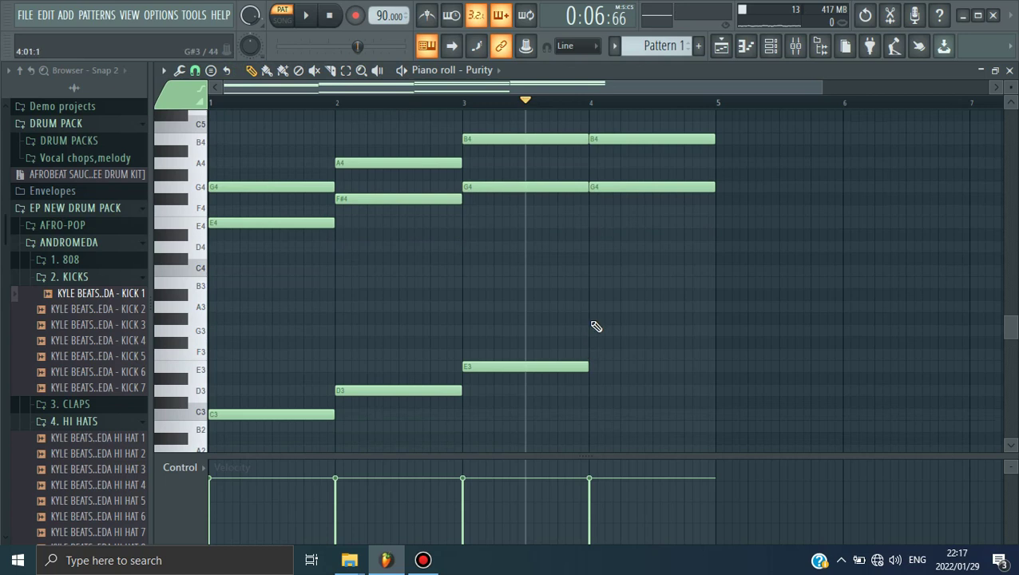
scroll(586, 325, down, 2)
scroll(605, 279, up, 2)
drag(791, 94, 649, 159)
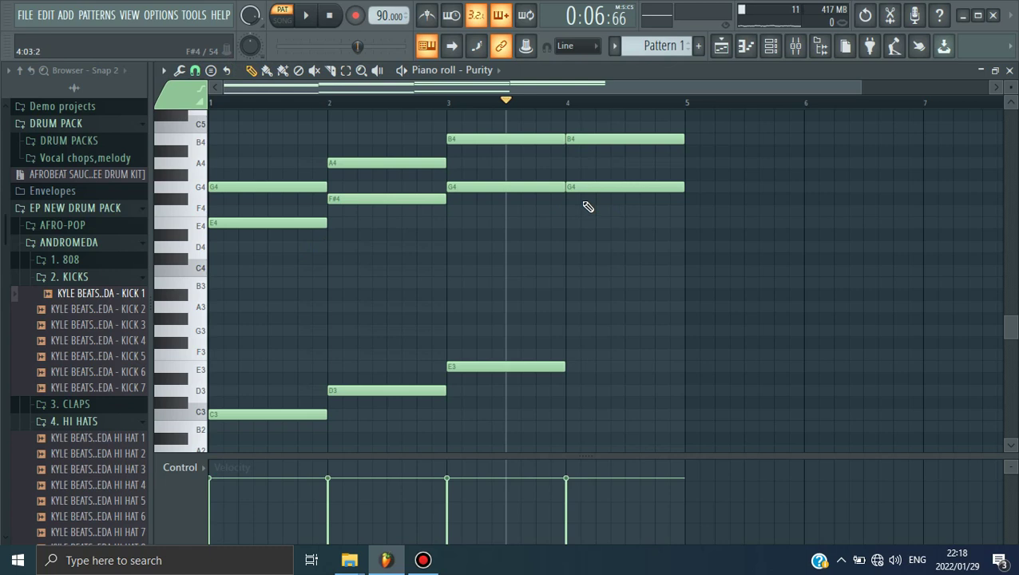
click(200, 350)
drag(601, 189, 610, 341)
Play back the progression from the middle of bar 3 through the loop to hear the bar 4 chord
key(space)
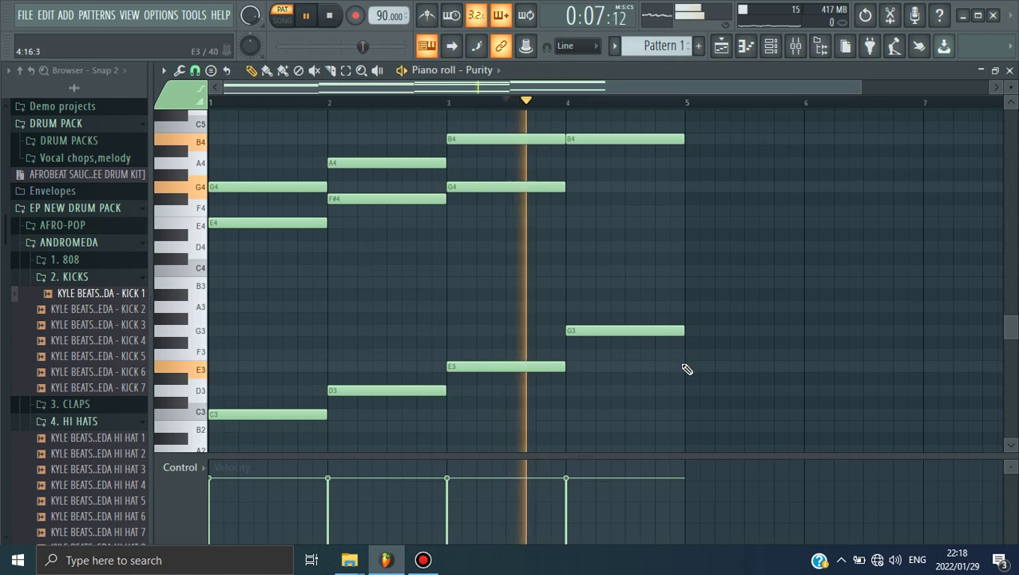
scroll(687, 370, up, 4)
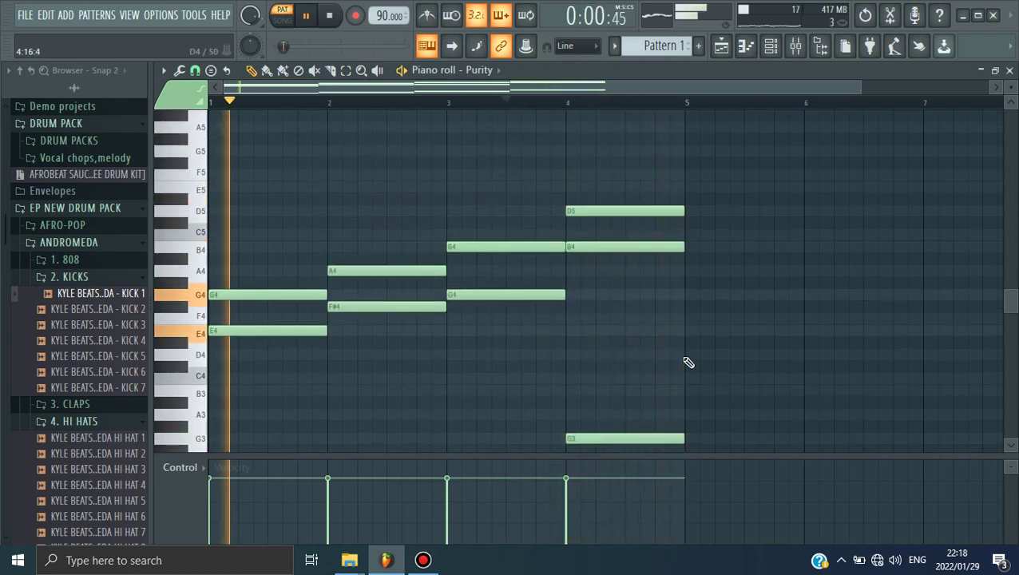
scroll(689, 363, down, 2)
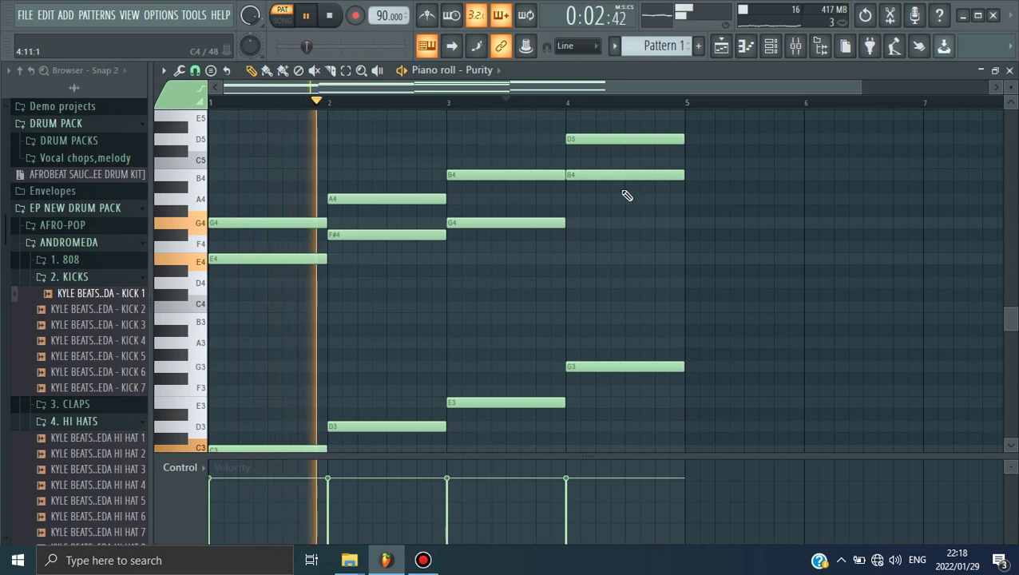
drag(861, 89, 896, 92)
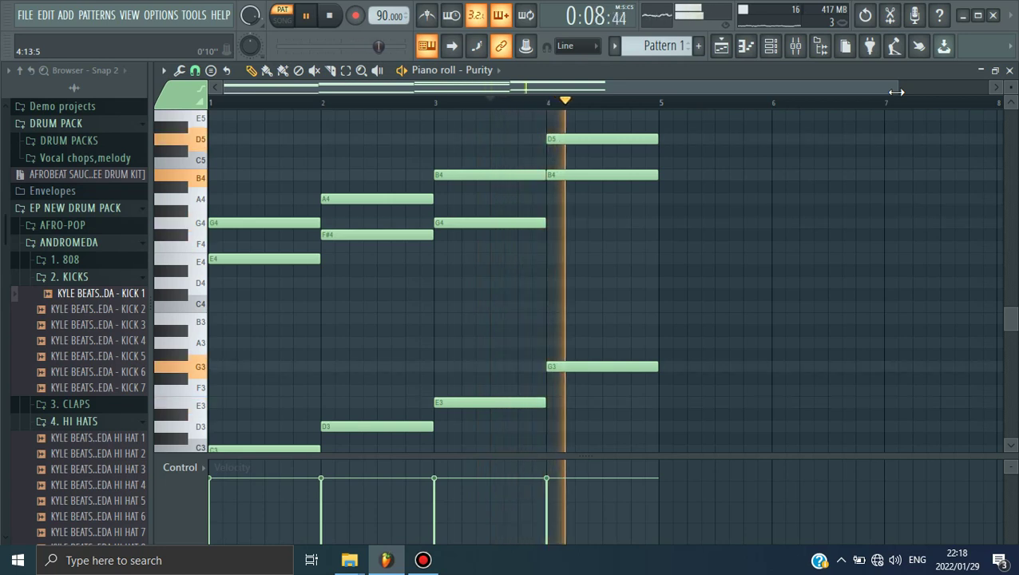
click(328, 18)
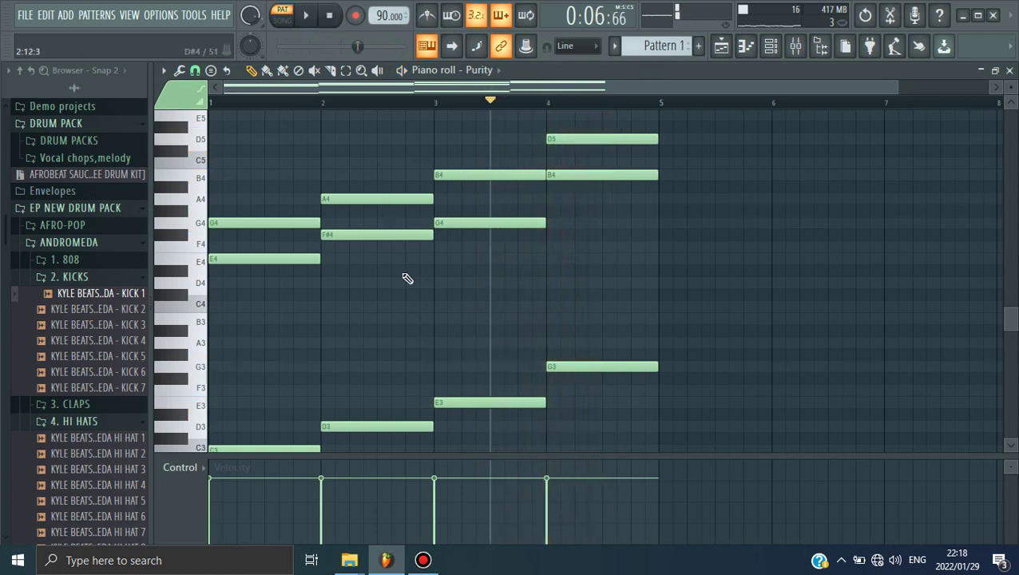
Add a one-bar B4 note on top of the bar 1 chord
scroll(361, 240, up, 3)
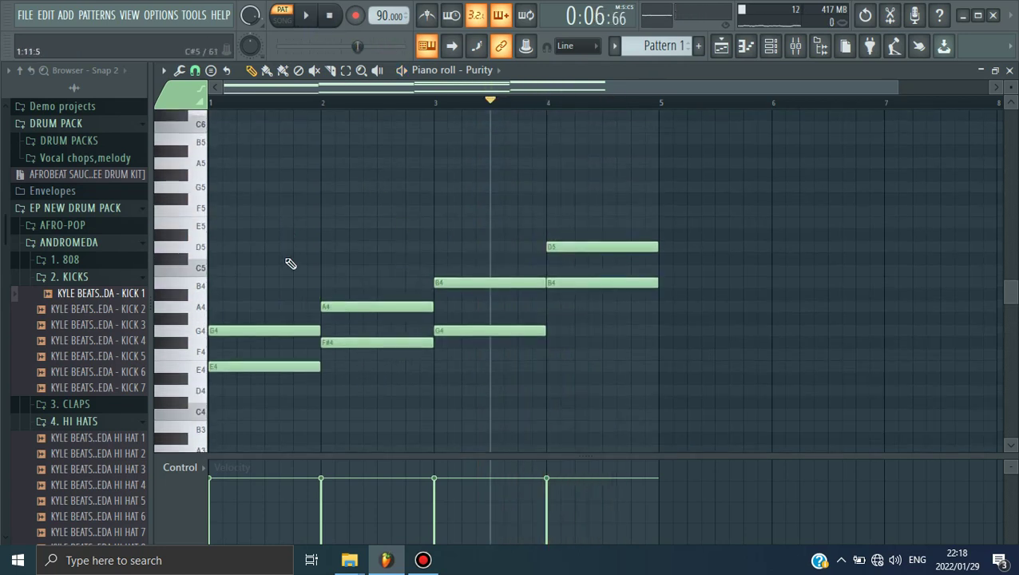
scroll(291, 264, down, 3)
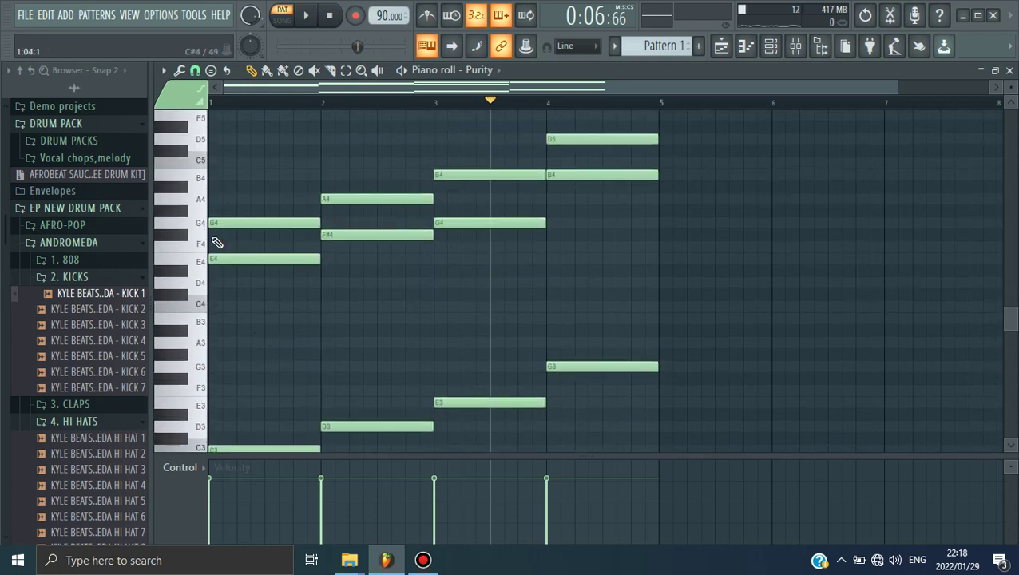
drag(220, 199, 239, 187)
right_click(233, 178)
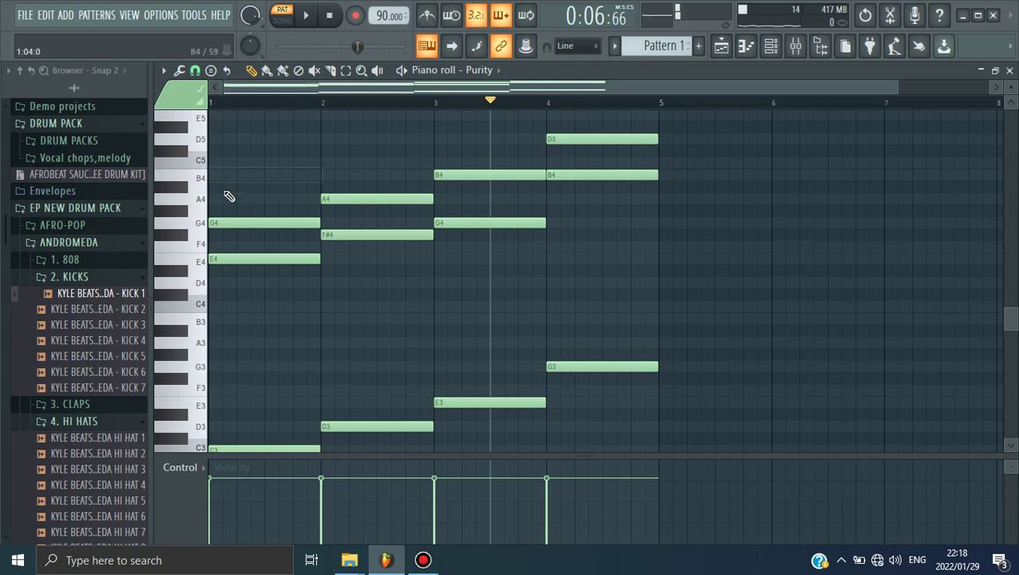
click(228, 200)
drag(226, 199, 224, 175)
Play the pattern from the start twice to listen to the bar 1 chord
click(328, 19)
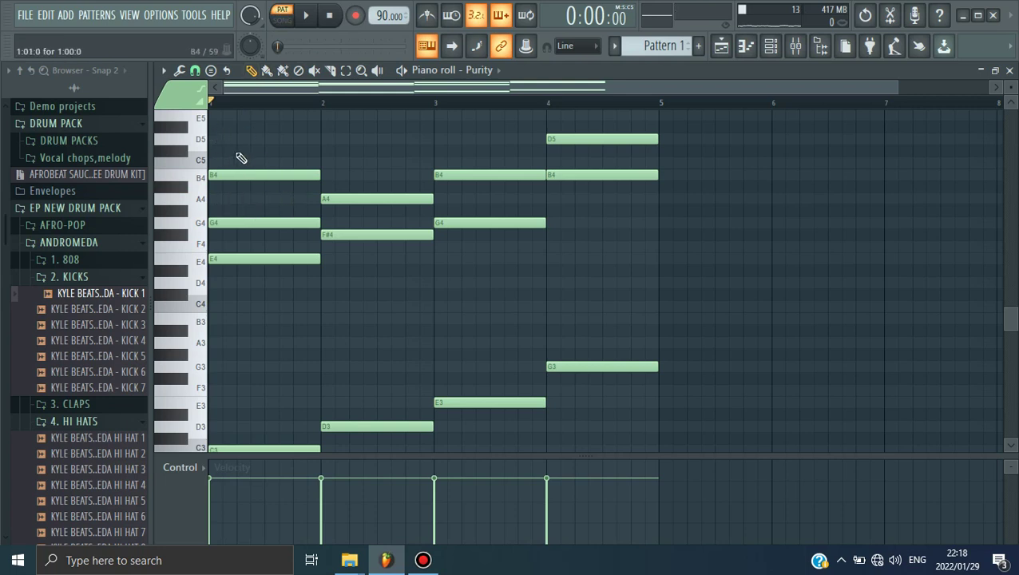
click(307, 19)
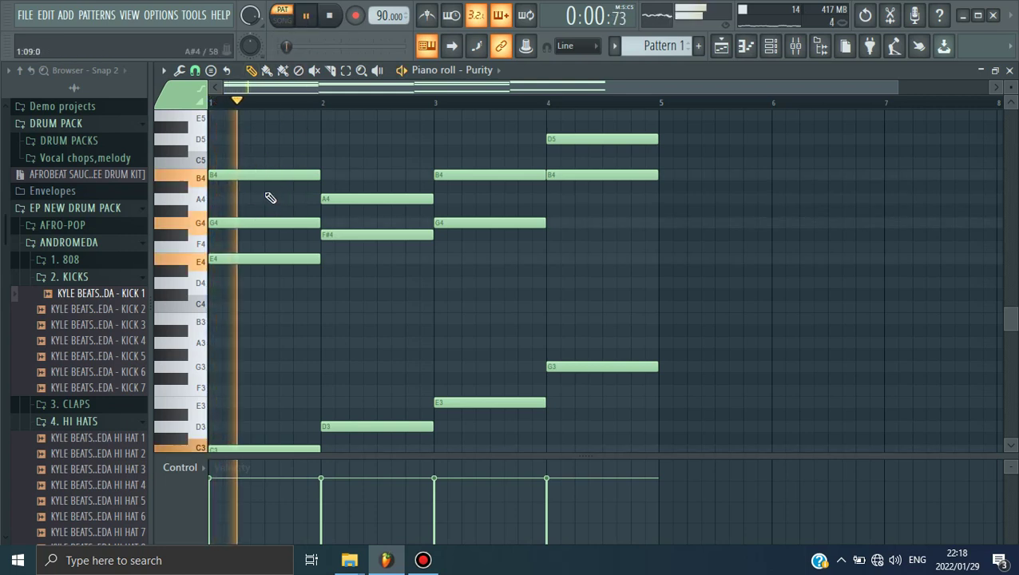
click(329, 16)
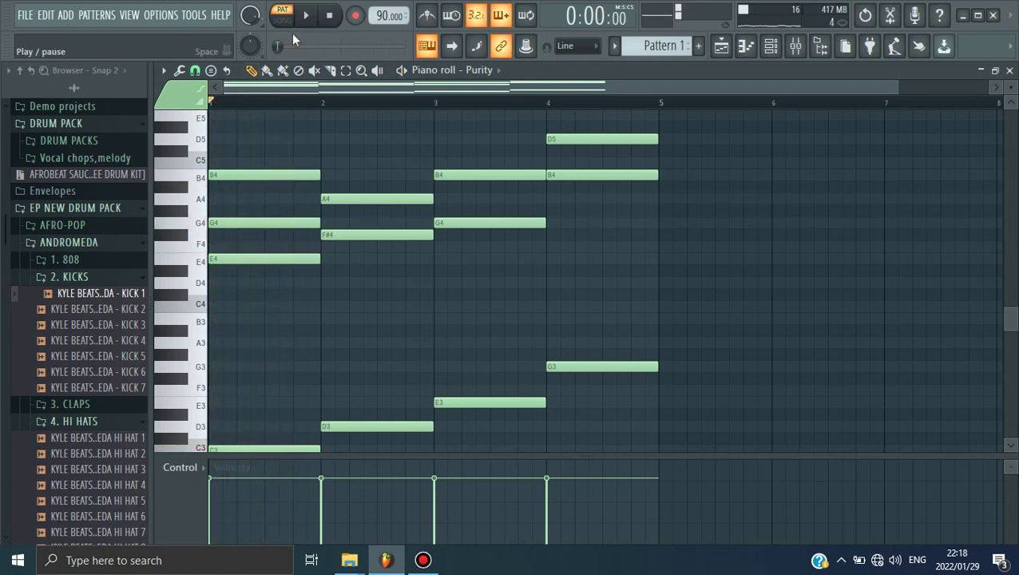
click(315, 27)
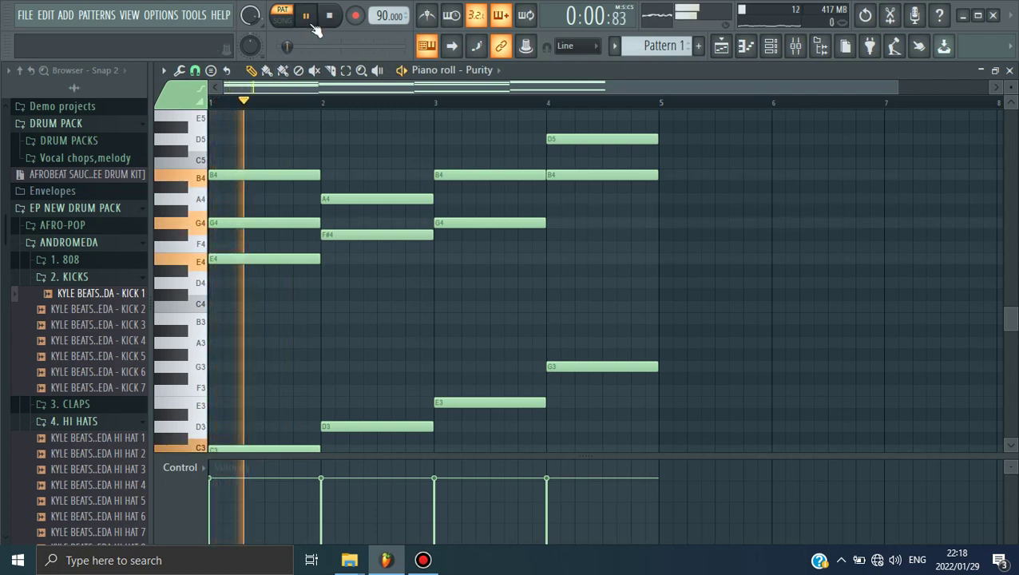
click(329, 15)
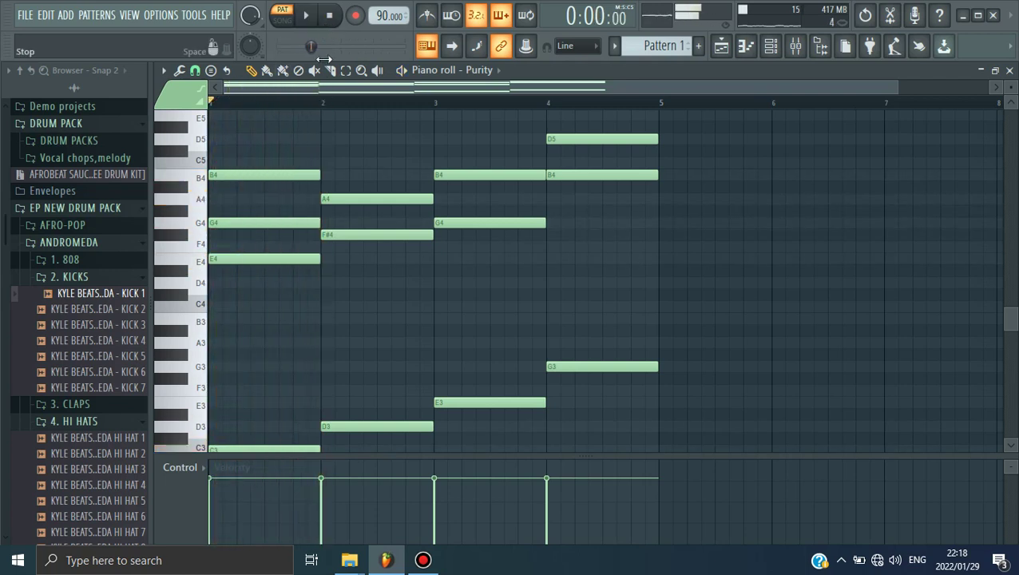
Add a one-bar C5 note on top of the bar 2 chord and play the pattern
click(350, 152)
drag(352, 151, 339, 165)
key(space)
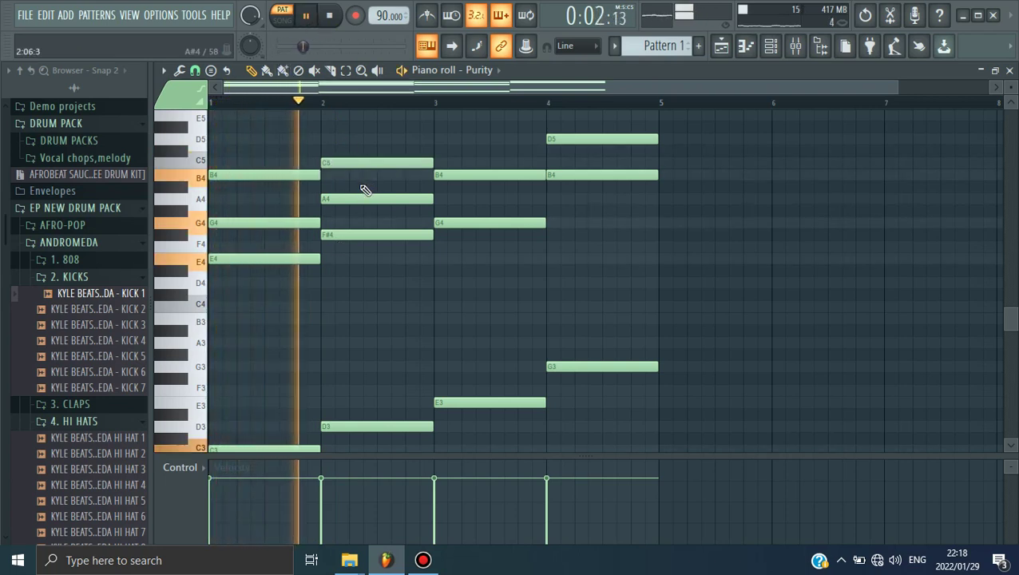
key(space)
Raise the top note of the bar 2 chord to C#5, listen to it, and move it up to D5
drag(335, 161, 336, 151)
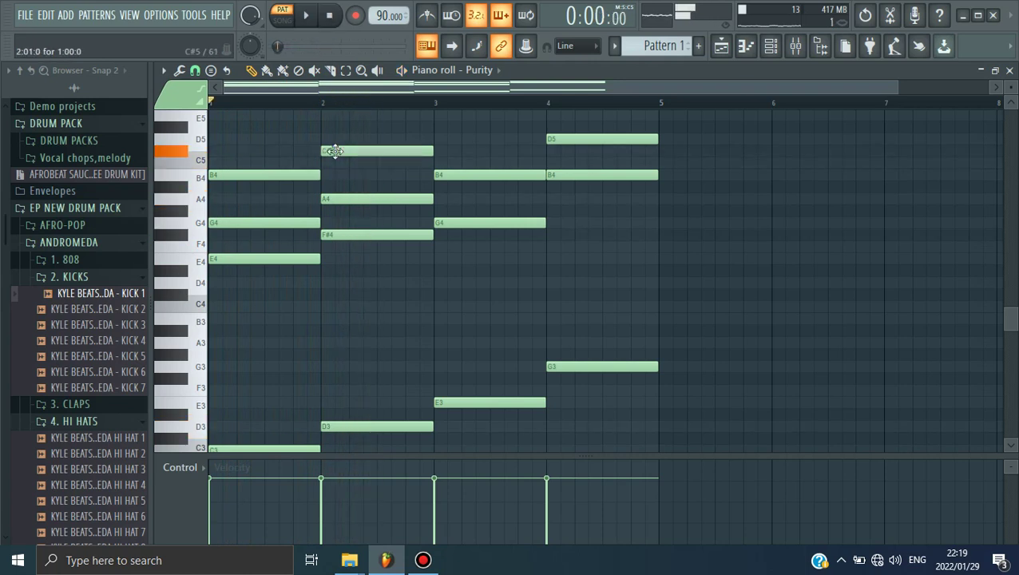
key(space)
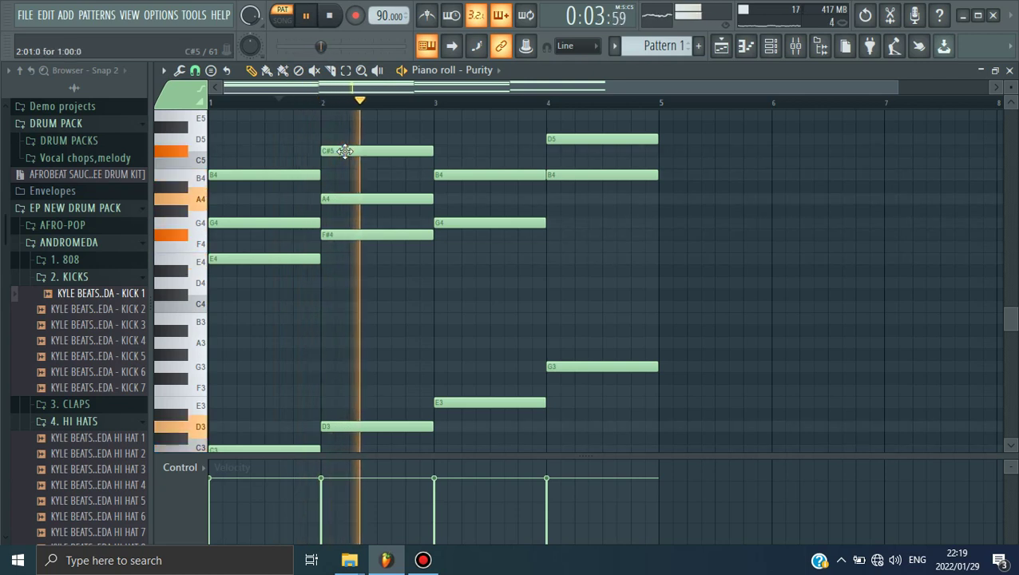
drag(346, 152, 345, 140)
click(286, 106)
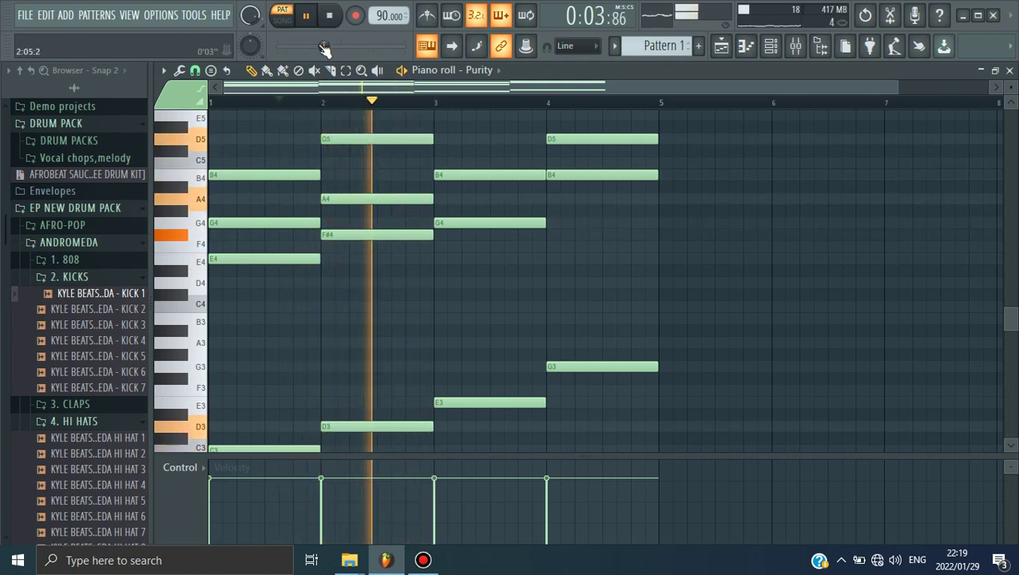
click(329, 16)
Add a one-bar E5 note on top of the bar 3 chord and listen from the middle of bar 2
scroll(467, 238, up, 3)
click(464, 232)
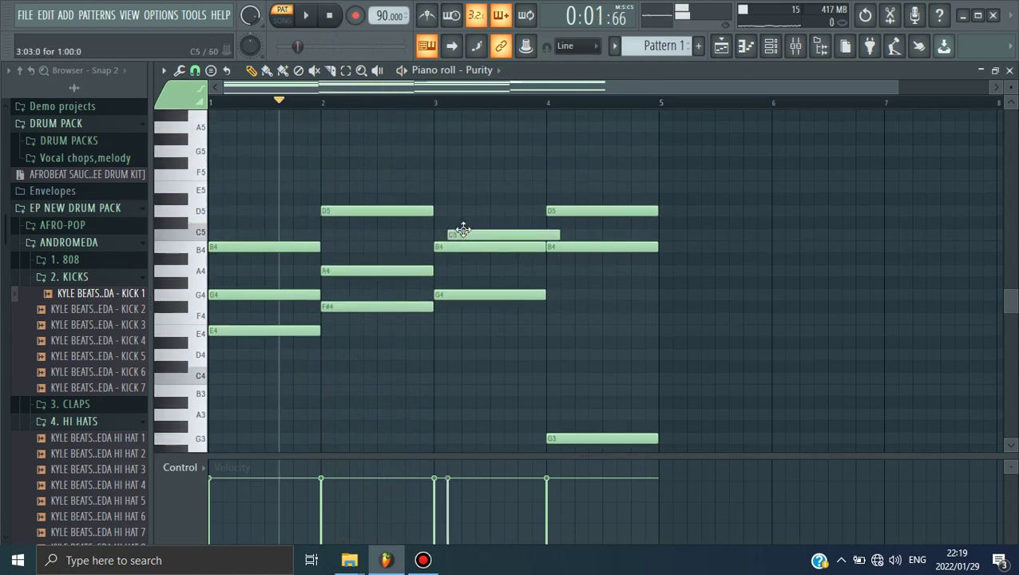
drag(457, 234, 453, 185)
click(390, 103)
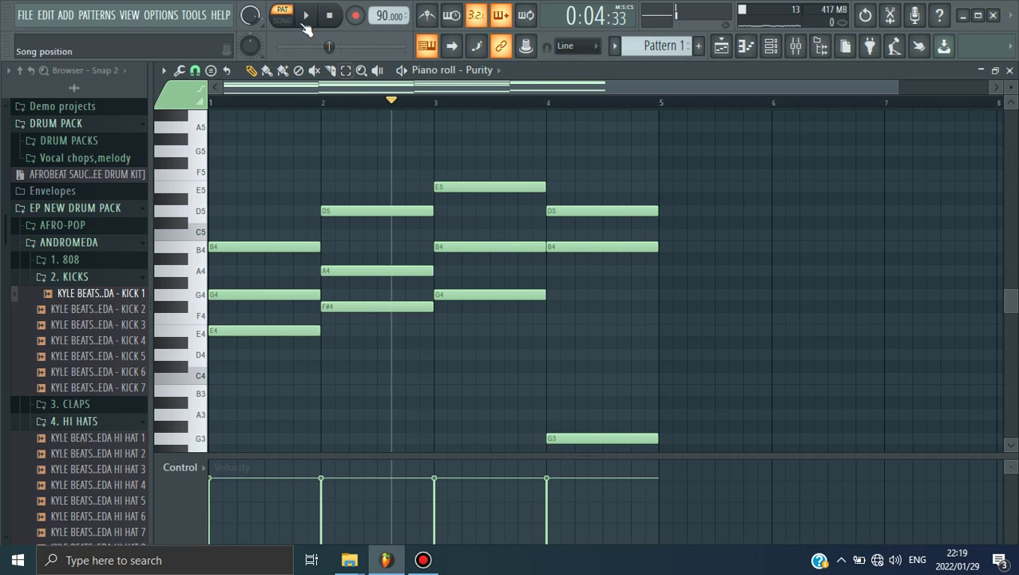
key(space)
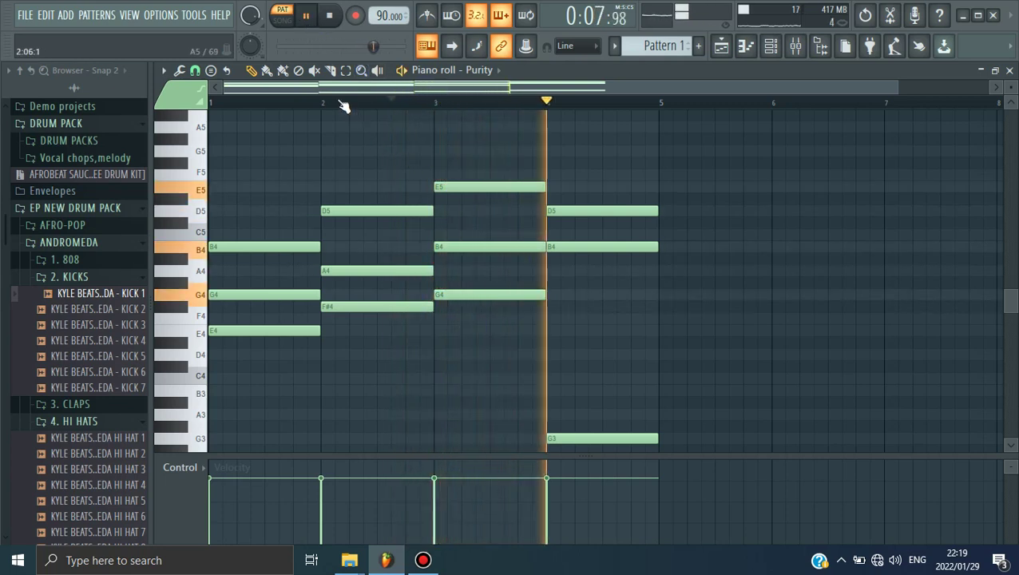
click(332, 22)
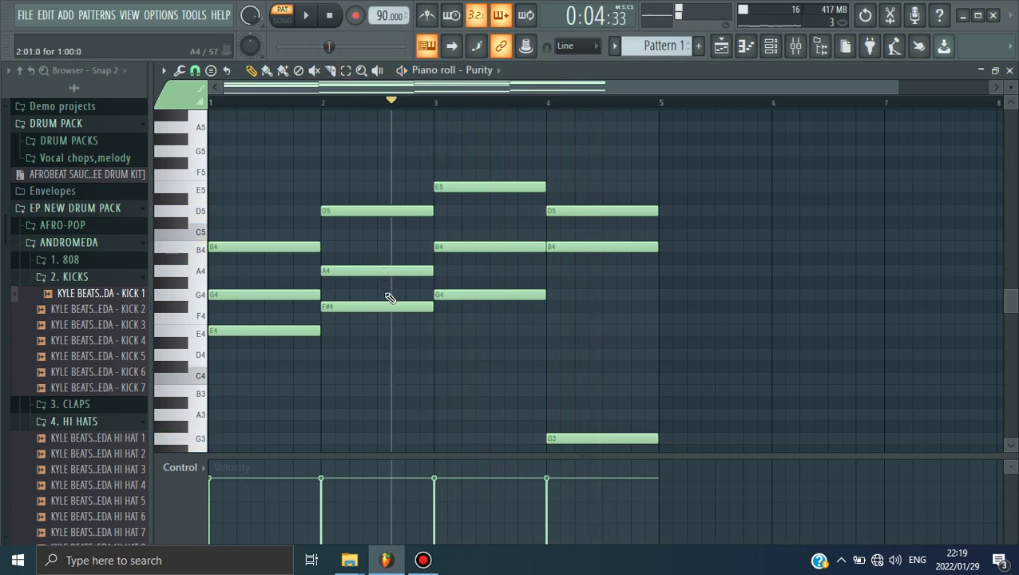
Add a one-bar G5 note on top of the bar 4 chord and play back from the middle of bar 2
scroll(440, 371, down, 4)
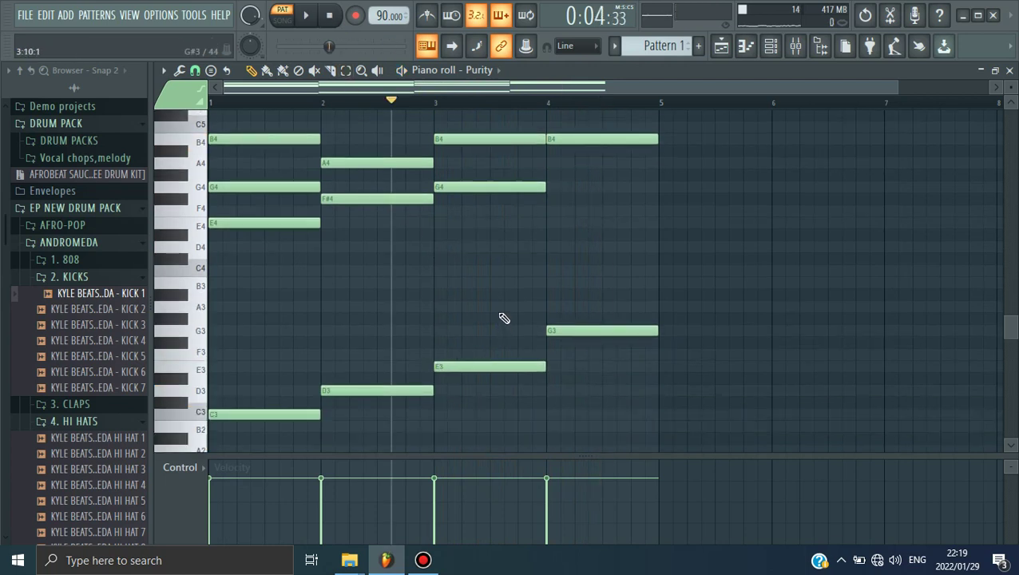
scroll(564, 357, up, 4)
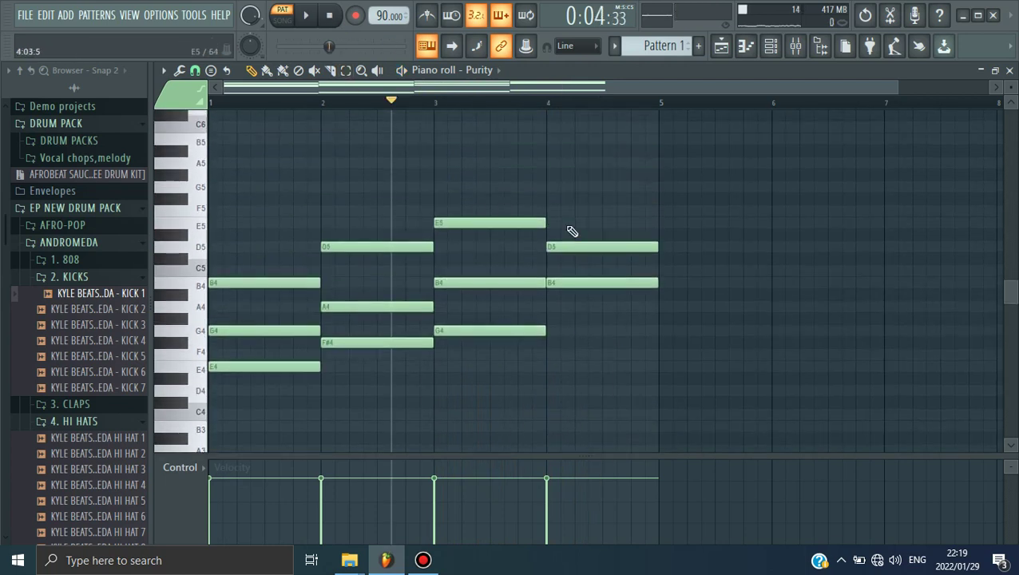
click(571, 224)
drag(596, 223, 579, 187)
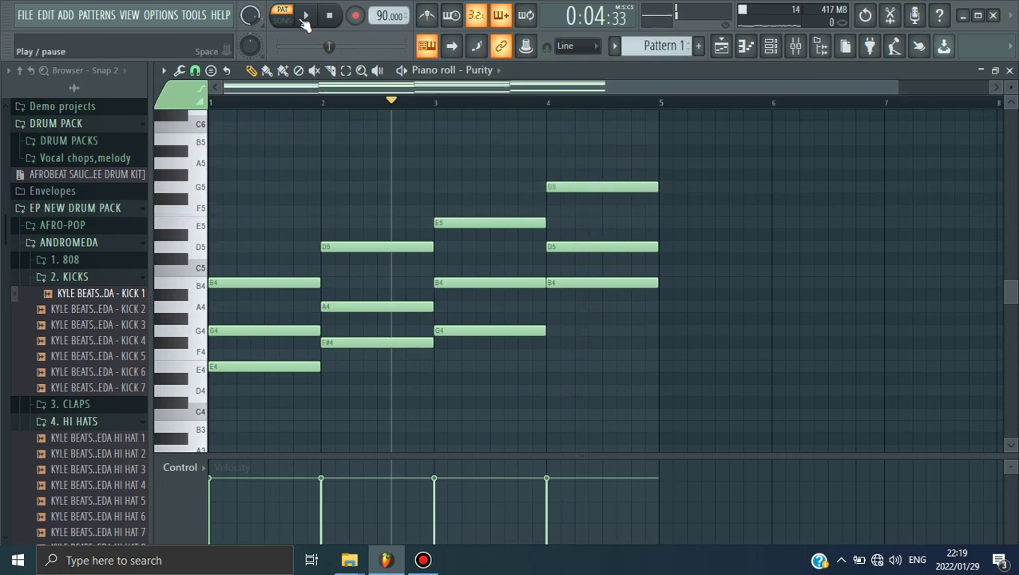
click(303, 20)
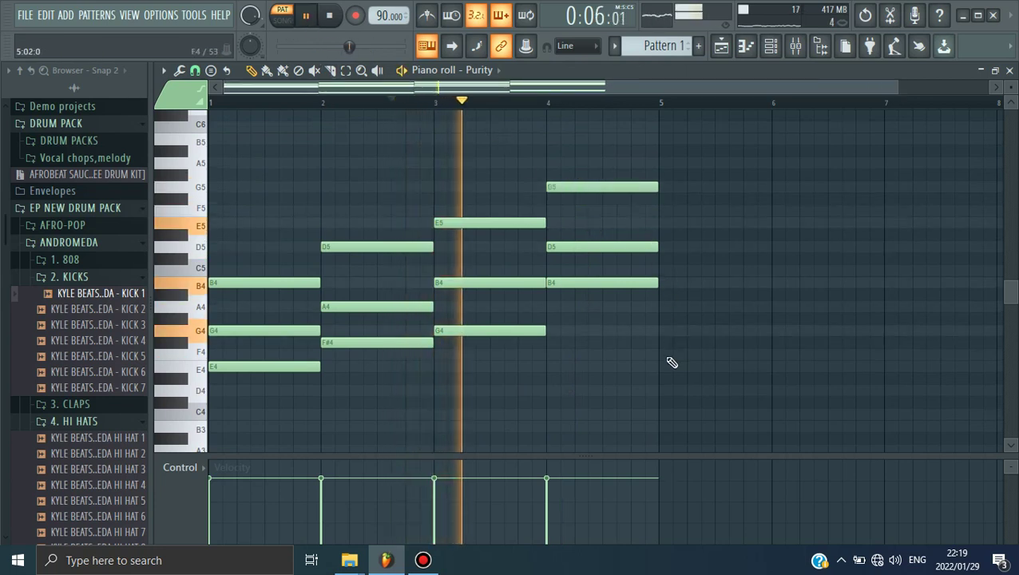
scroll(672, 362, down, 3)
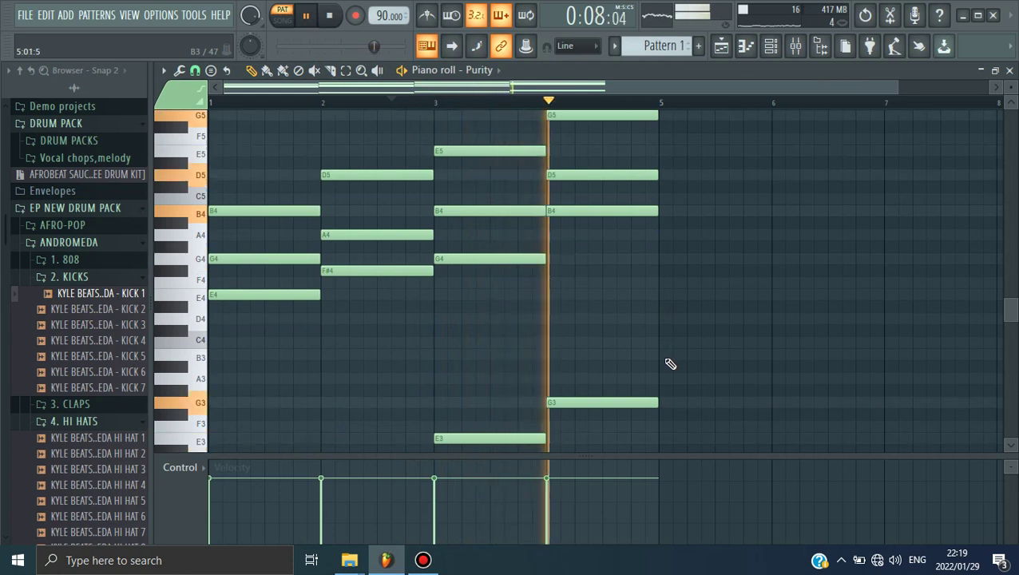
Strum the bar 2 chord from D3 to D5 with a slight start-time delay and 24% start-time tension, and play it back
click(330, 23)
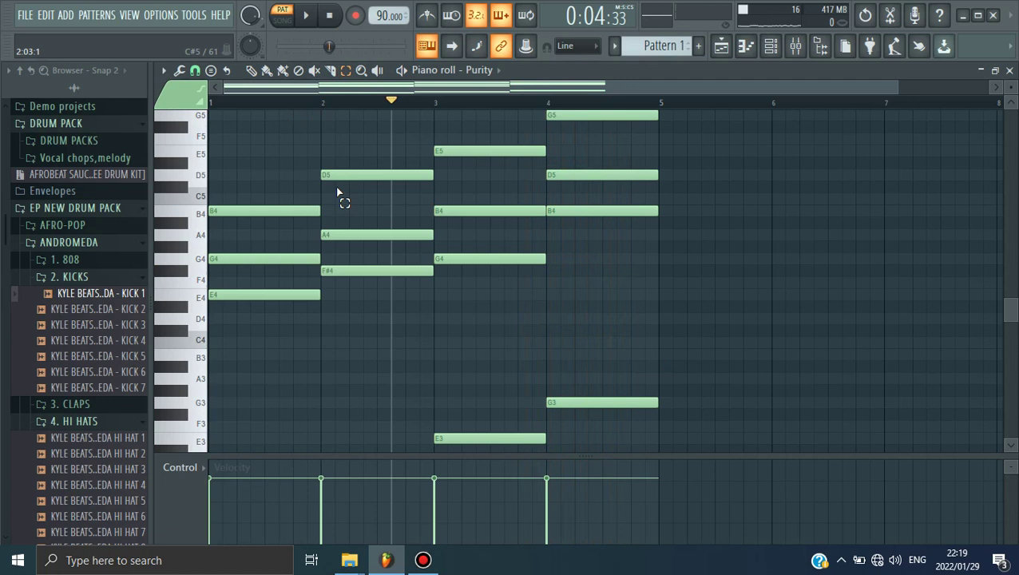
scroll(336, 257, down, 2)
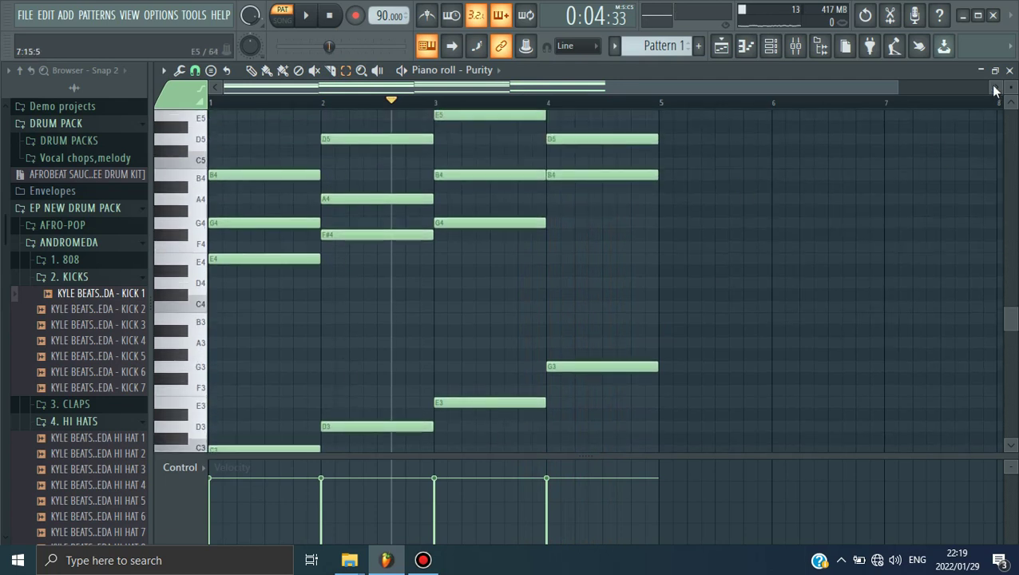
drag(1009, 86, 1008, 104)
scroll(493, 260, up, 2)
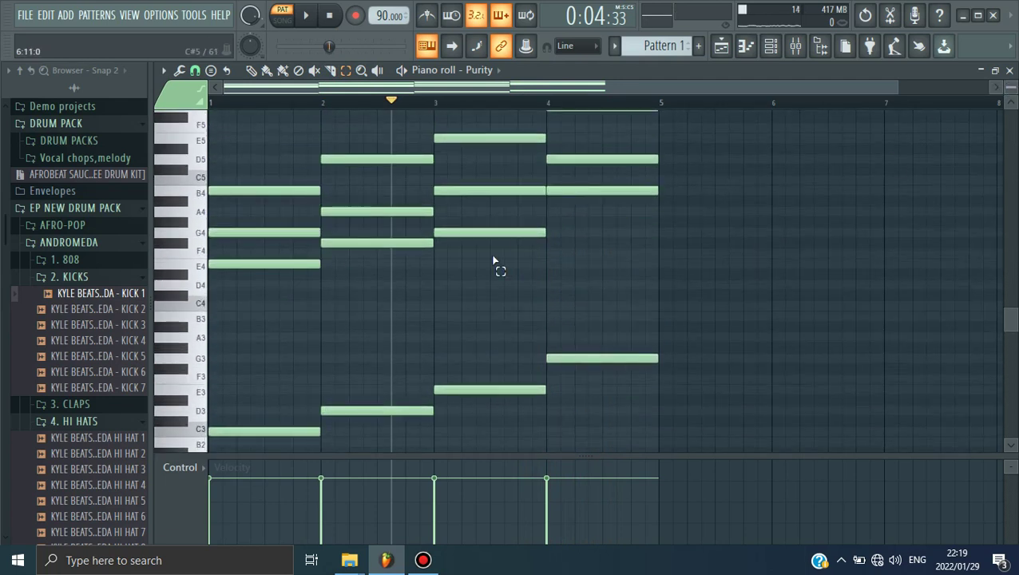
drag(352, 186, 350, 425)
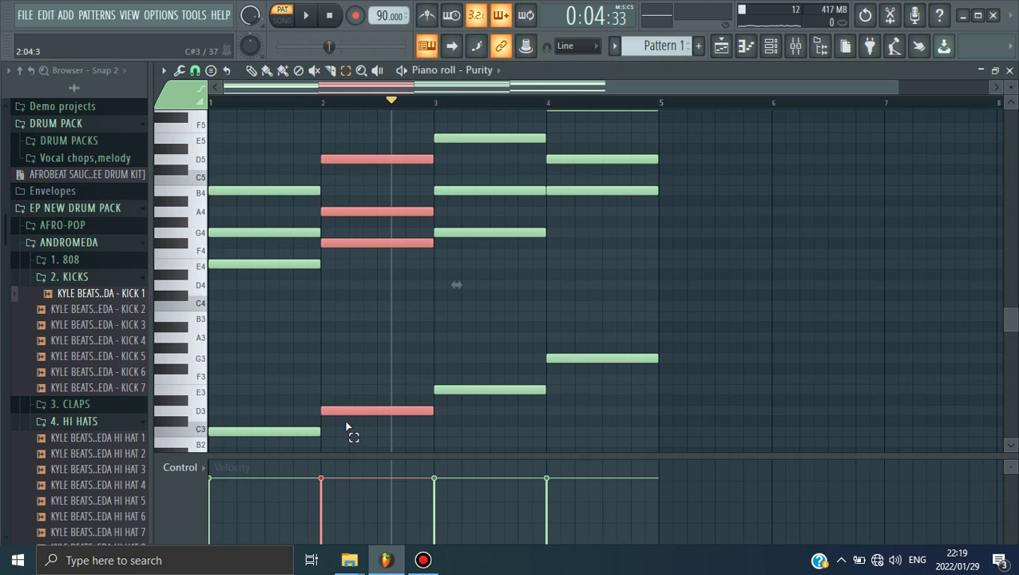
click(180, 70)
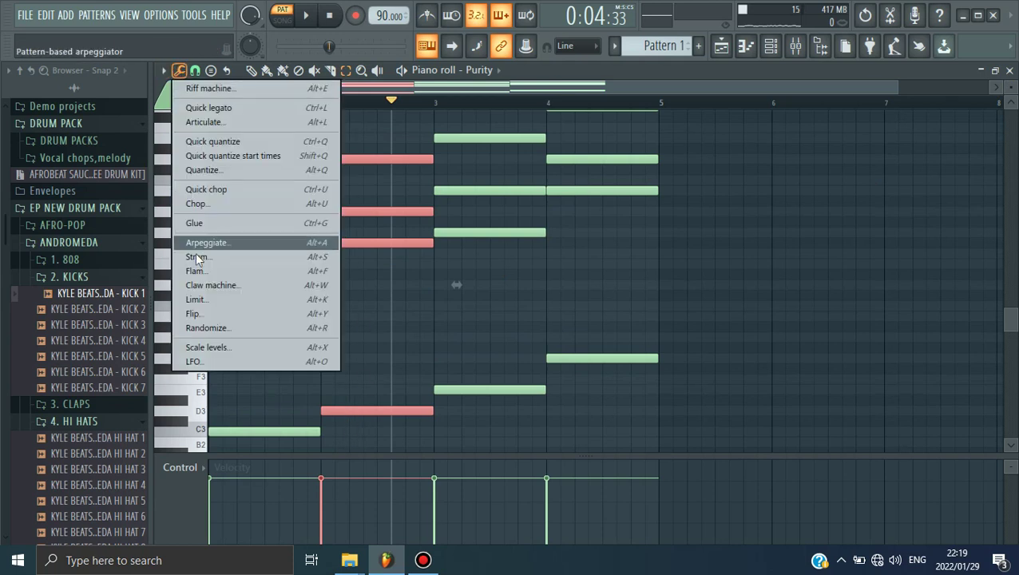
click(236, 260)
drag(467, 261, 466, 284)
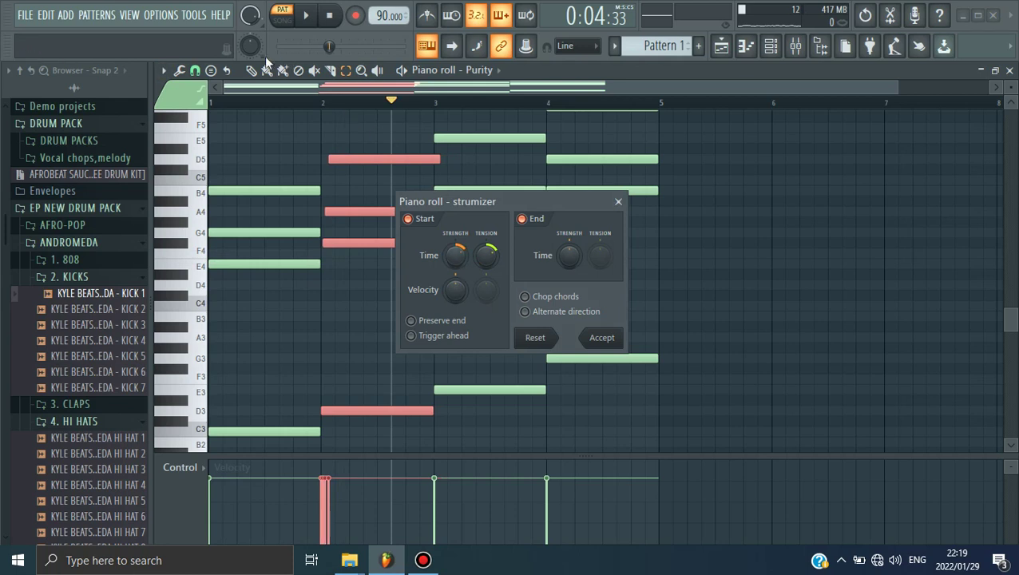
drag(486, 256, 487, 262)
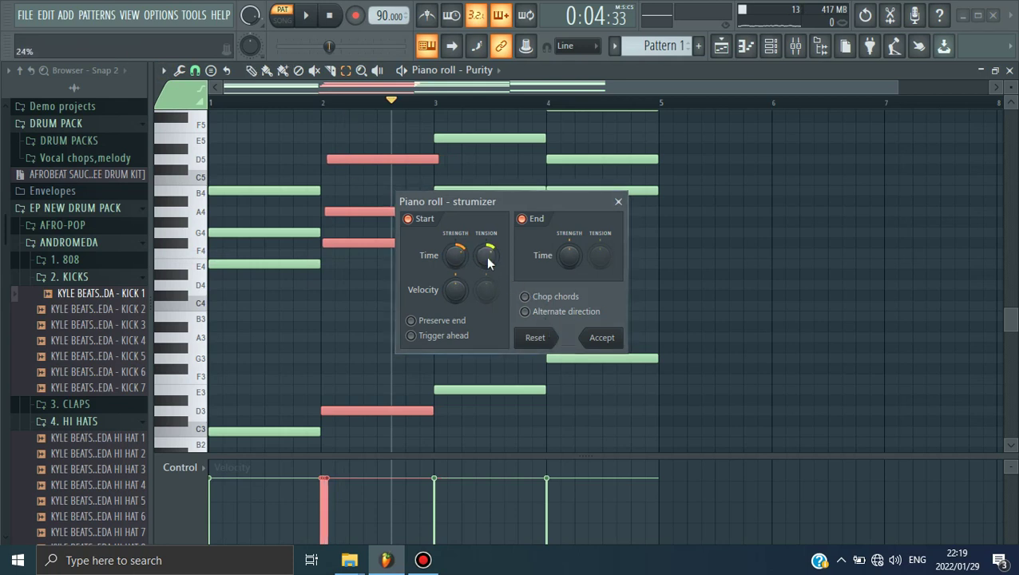
click(601, 338)
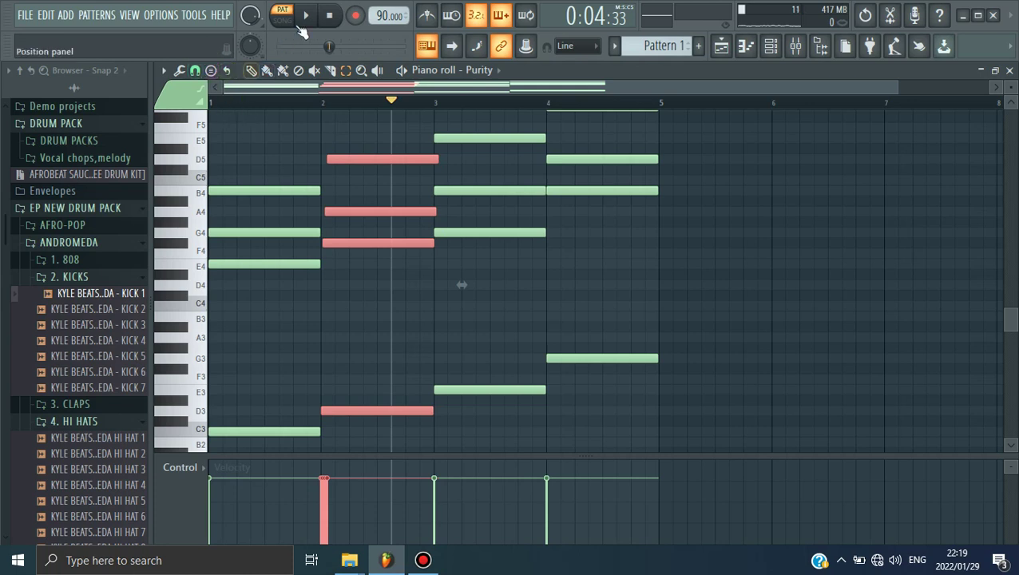
click(306, 15)
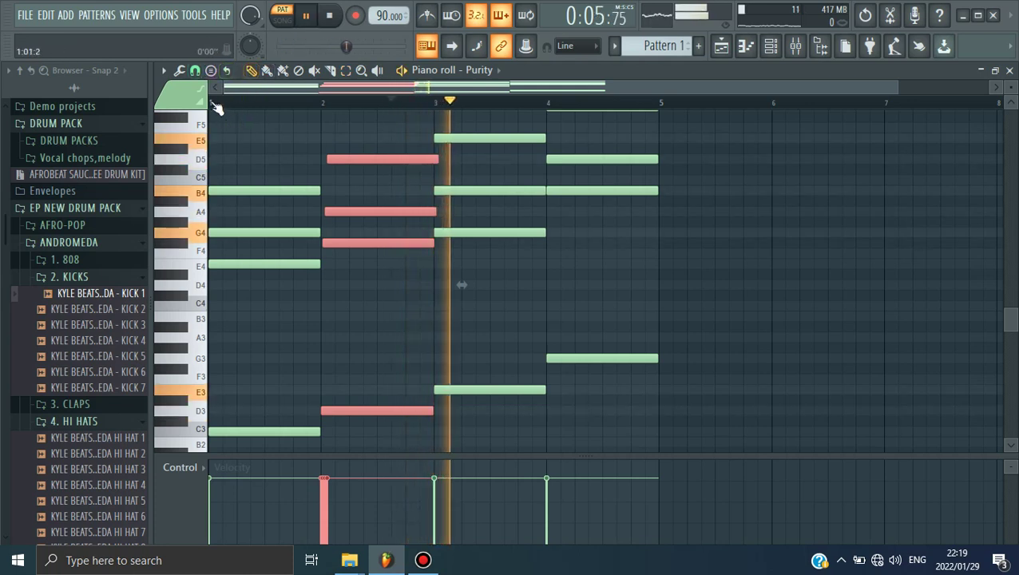
click(216, 106)
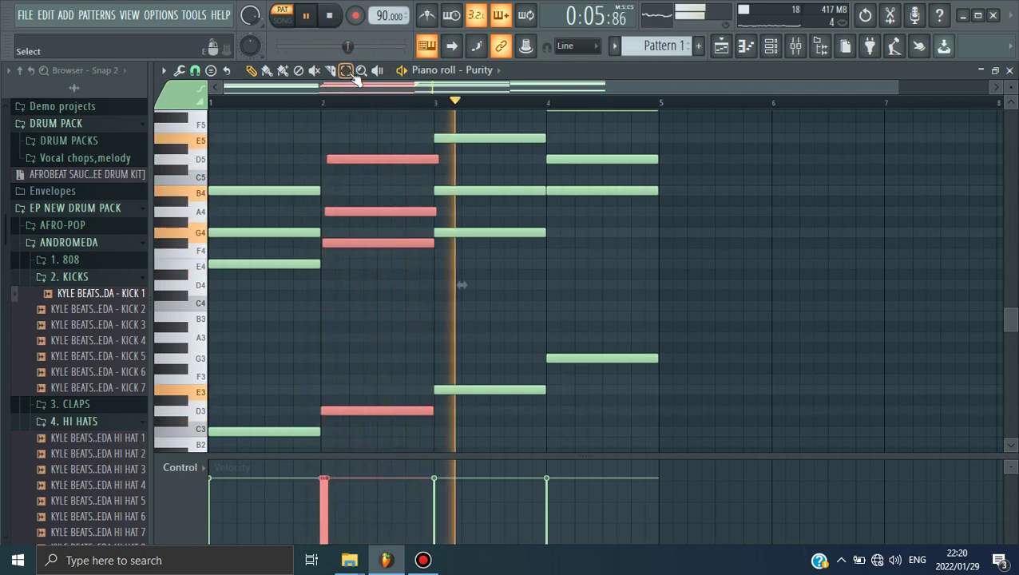
Strum the whole bar 4 chord, from G3 up to G5, with a small start-time delay
scroll(569, 289, up, 2)
drag(604, 136, 604, 418)
click(329, 15)
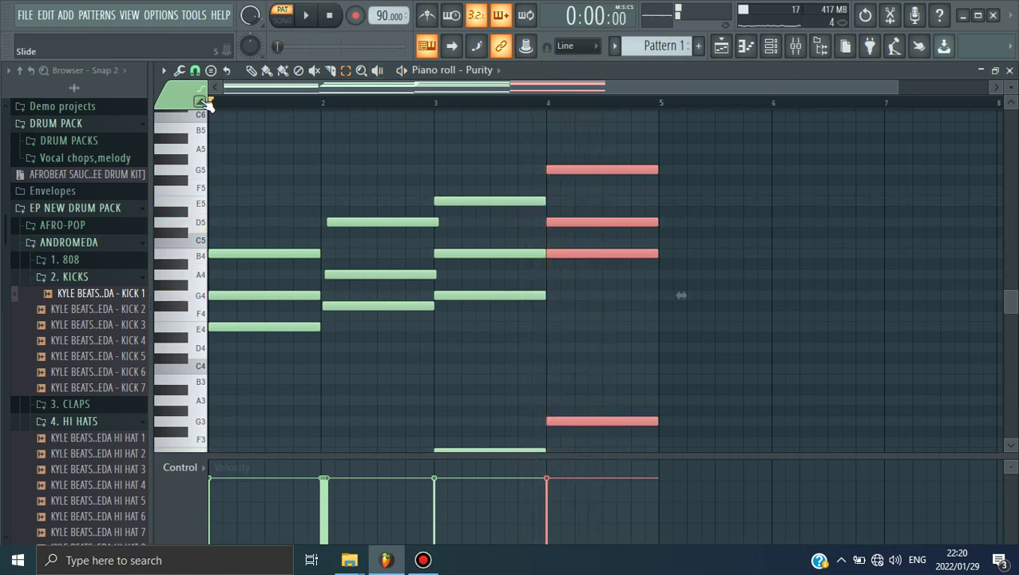
click(180, 74)
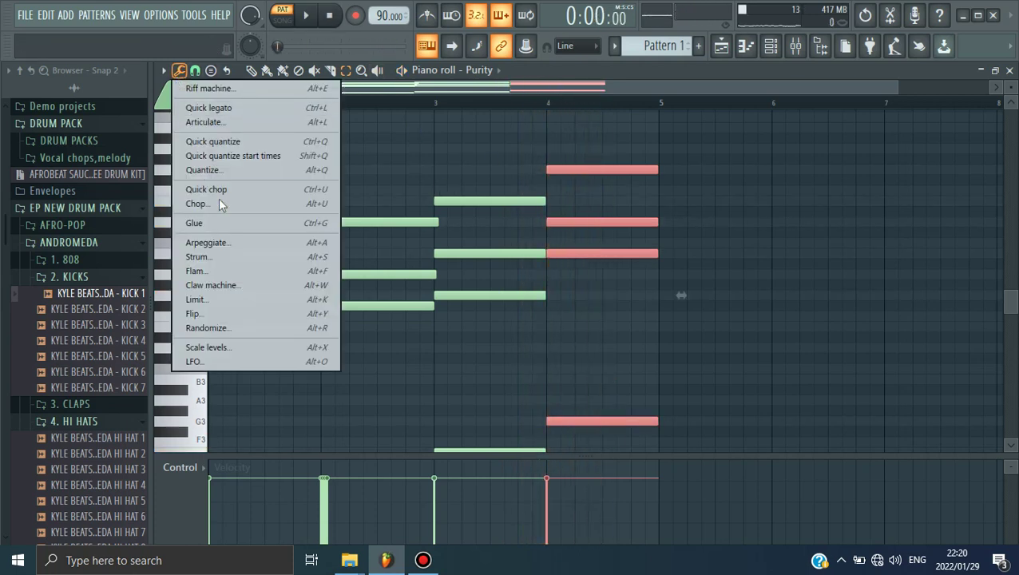
click(207, 257)
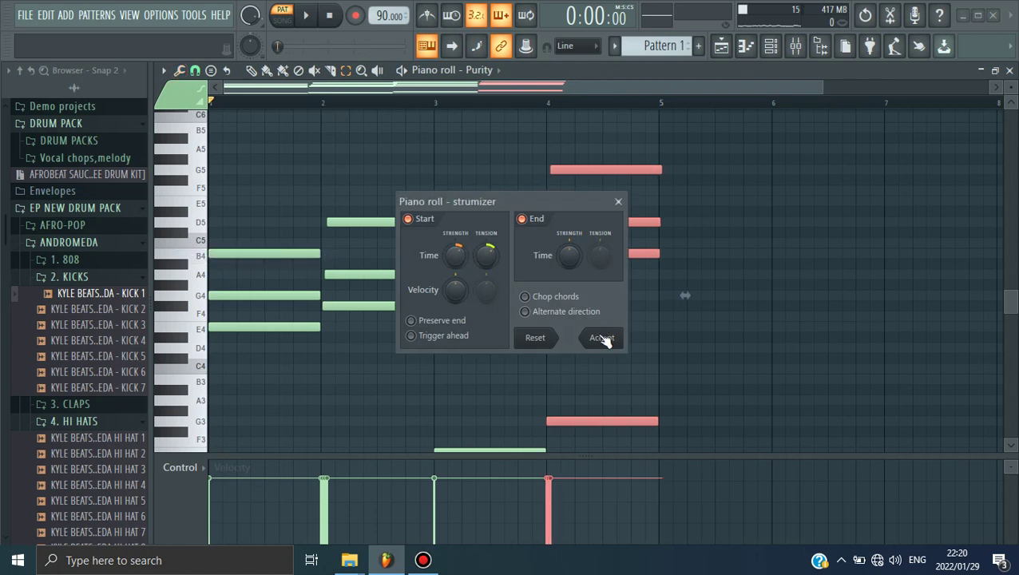
click(602, 338)
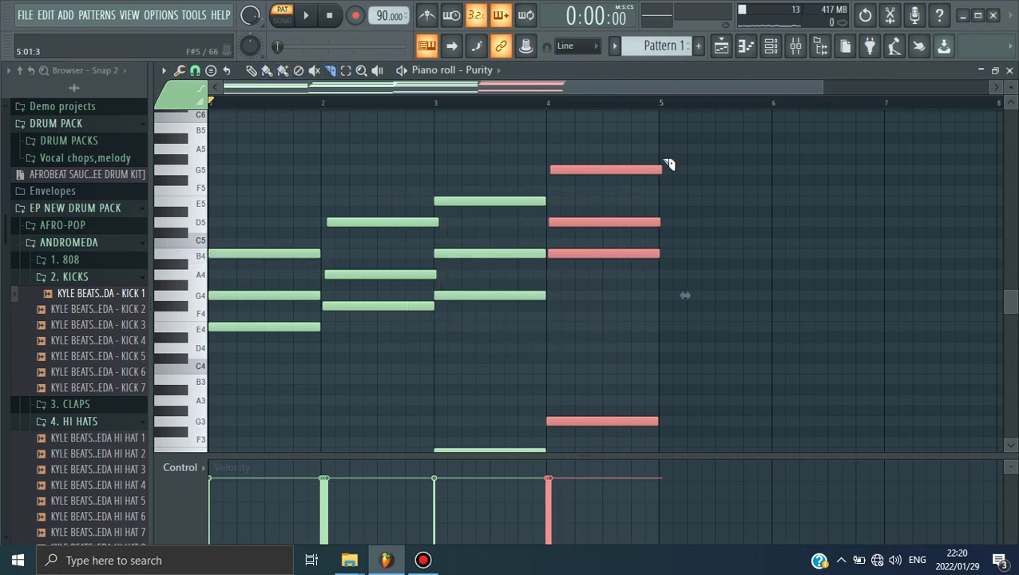
Slice off and delete the bar 4 note ends that extend past the start of bar 5, and play the pattern
drag(666, 264, 670, 454)
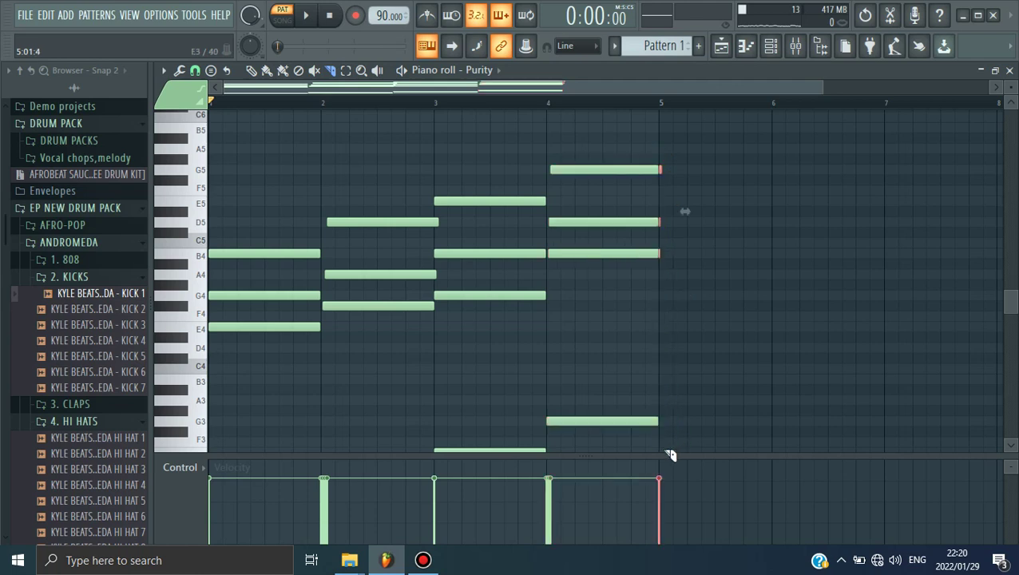
key(Delete)
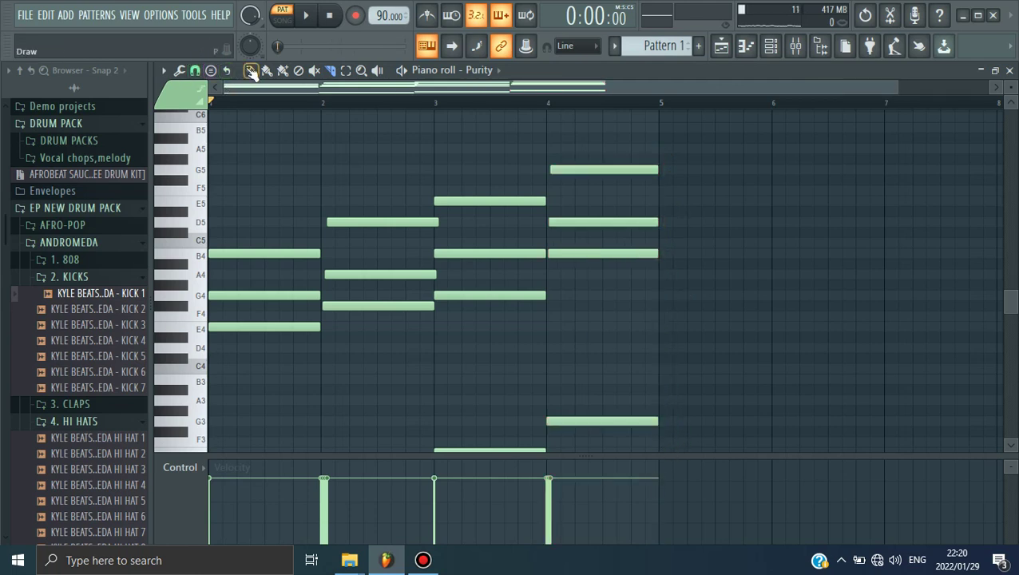
click(308, 19)
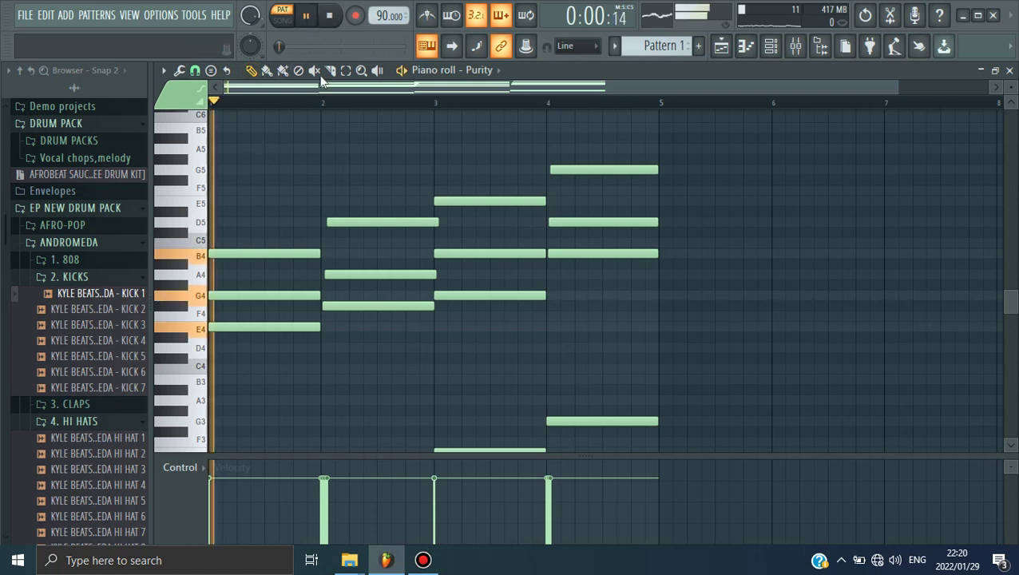
scroll(343, 224, down, 1)
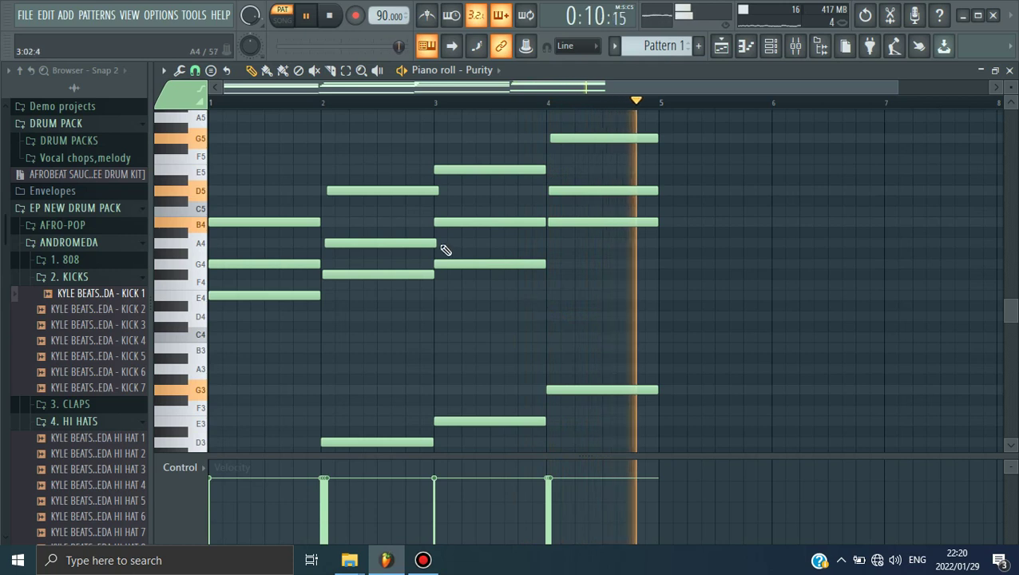
click(329, 25)
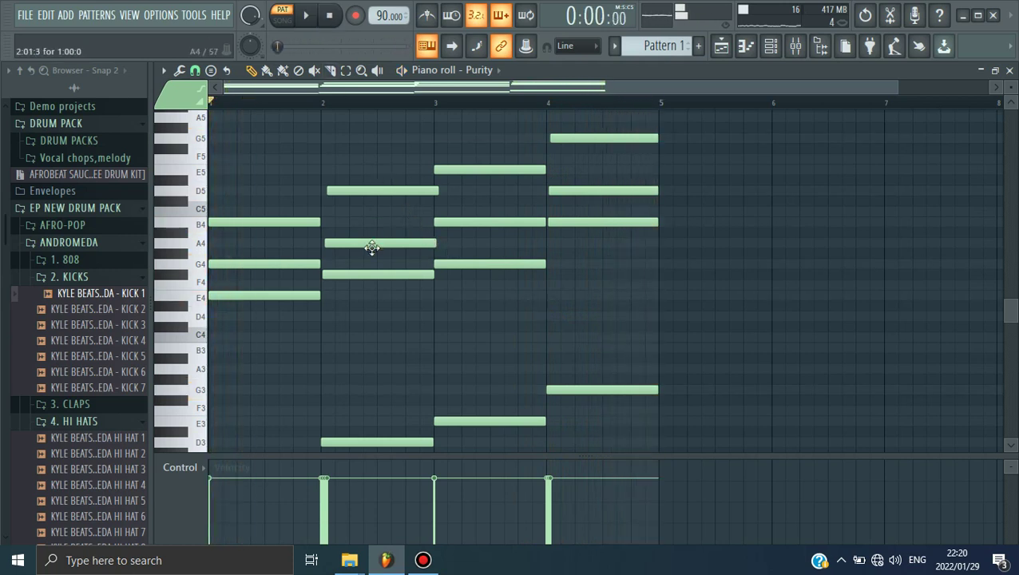
Add a one-beat melody note at the start of bar 1 and raise it to C4 while playing the pattern
scroll(343, 312, down, 3)
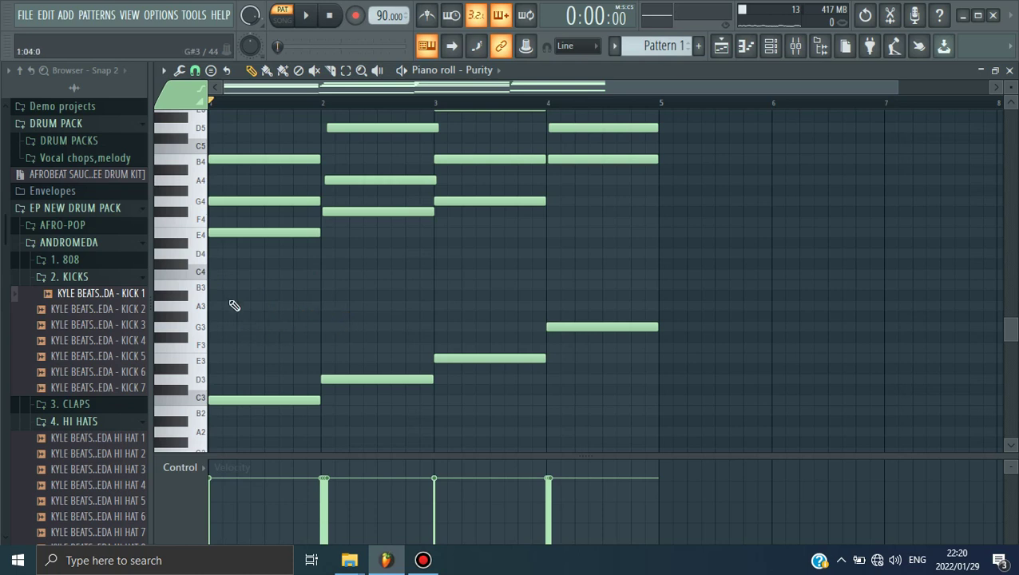
click(229, 286)
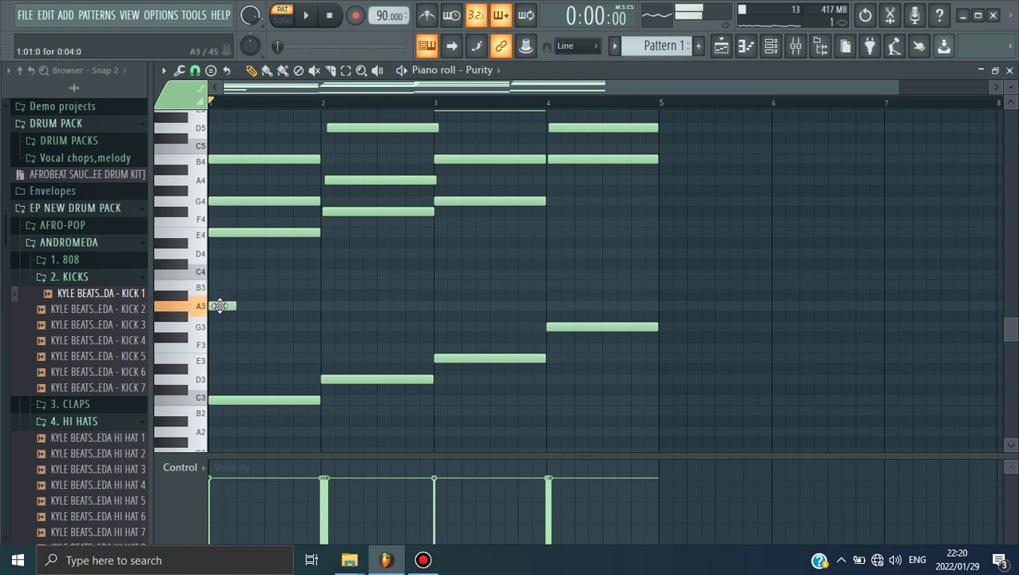
click(304, 16)
drag(222, 306, 219, 274)
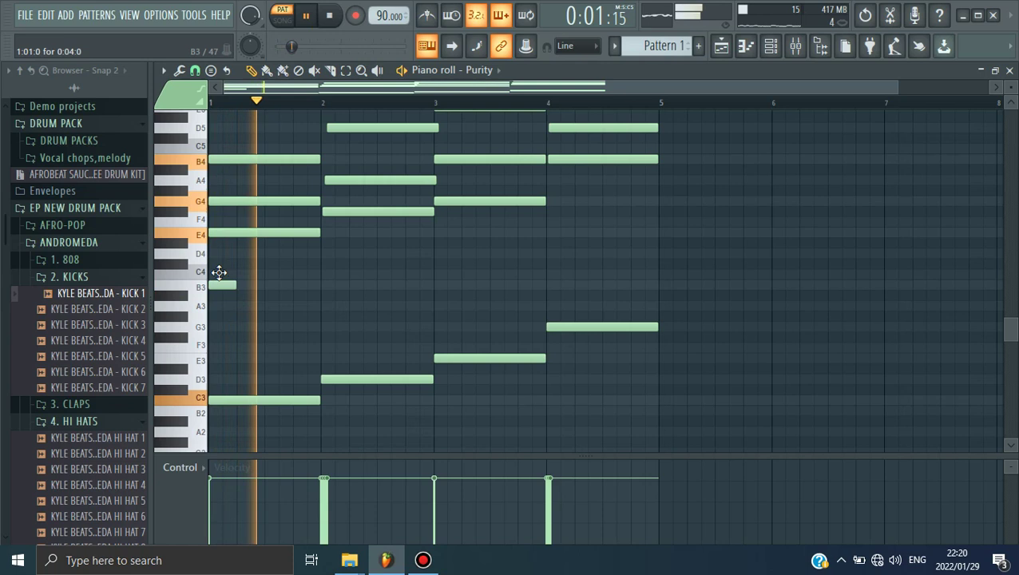
click(302, 17)
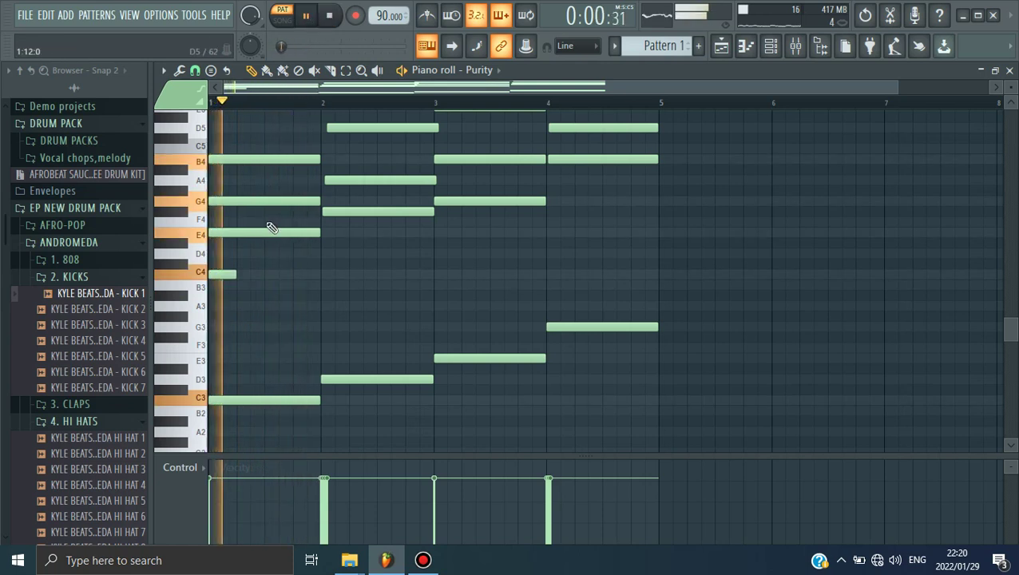
Add a one-beat D4 note on beat 3 of bar 1 and reduce its velocity by ear
click(270, 254)
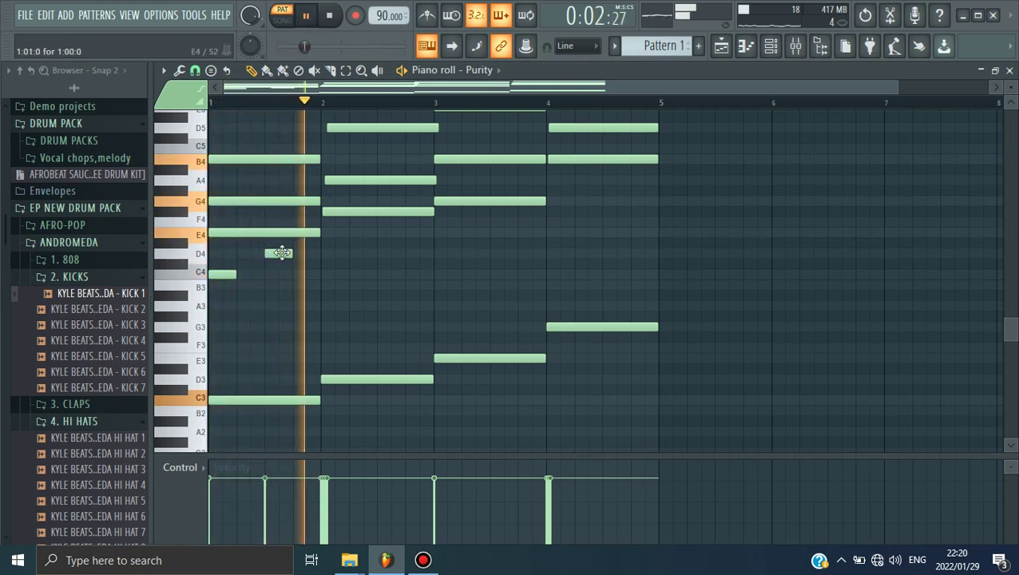
drag(266, 496, 274, 520)
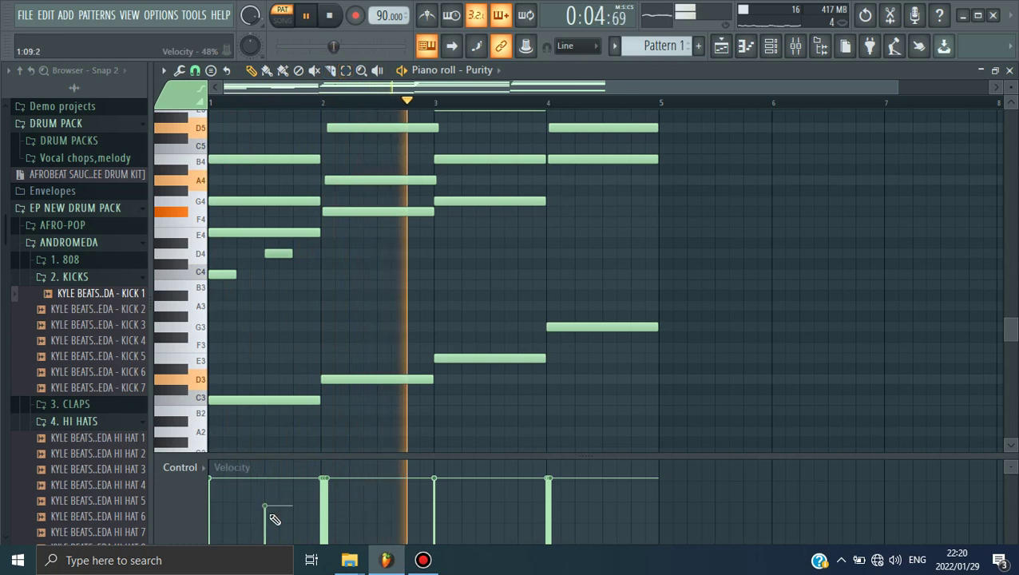
click(330, 15)
scroll(295, 178, up, 3)
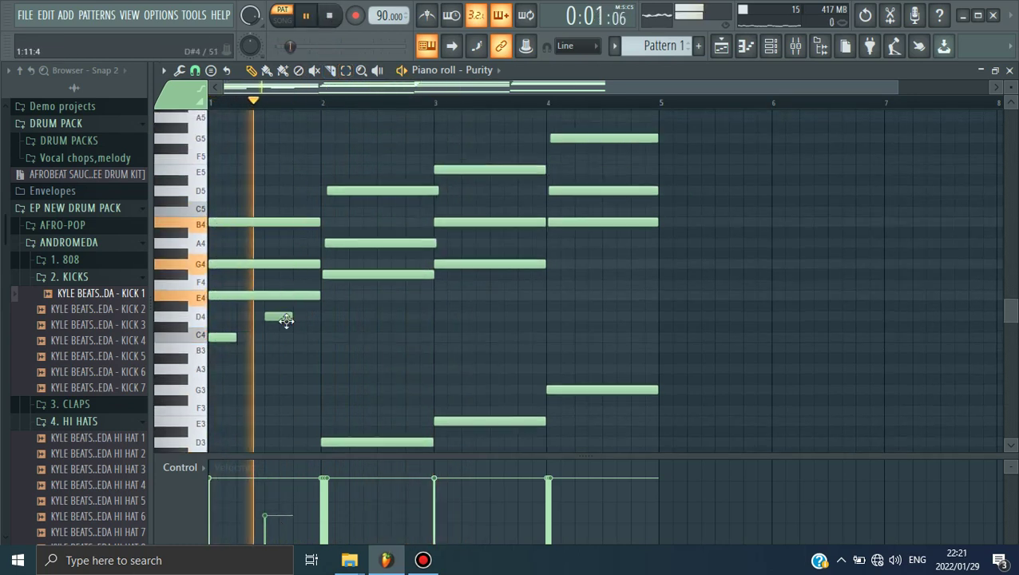
drag(275, 520, 273, 505)
click(330, 16)
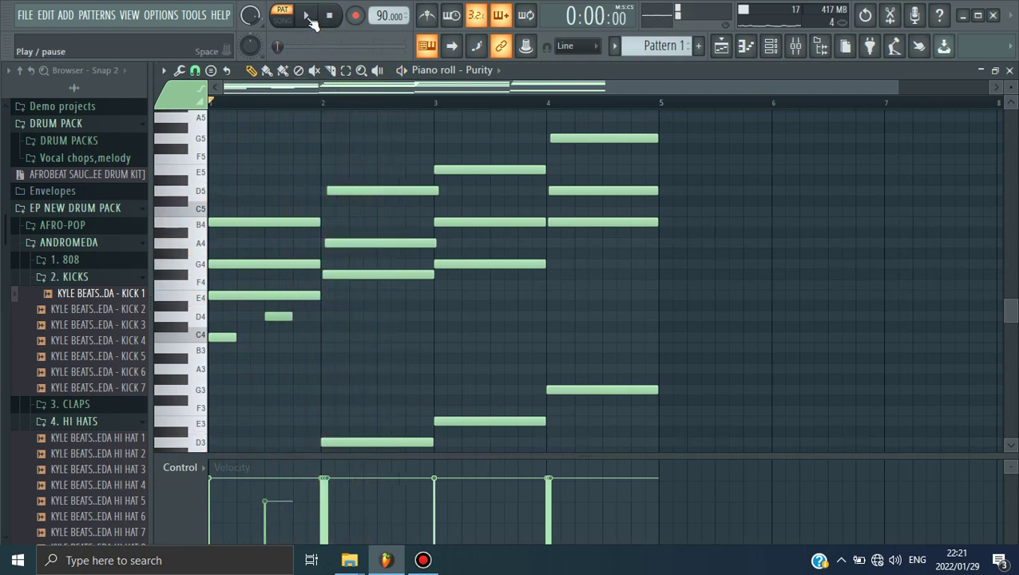
Add one-beat notes C5 on beat 4 of bar 1 and E5 on beat 2 of bar 2, and replay the pattern
click(308, 18)
click(297, 212)
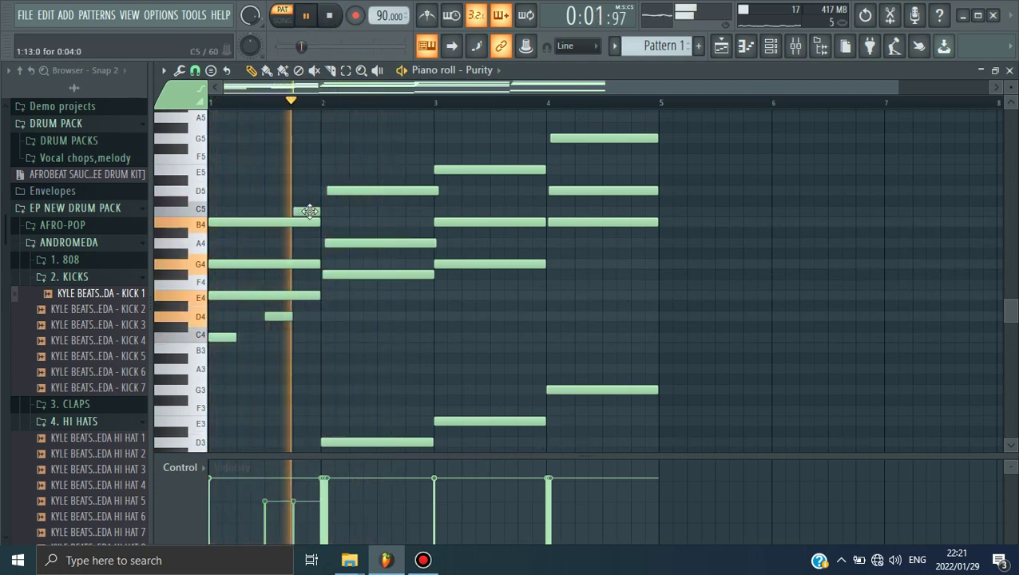
drag(335, 170, 361, 170)
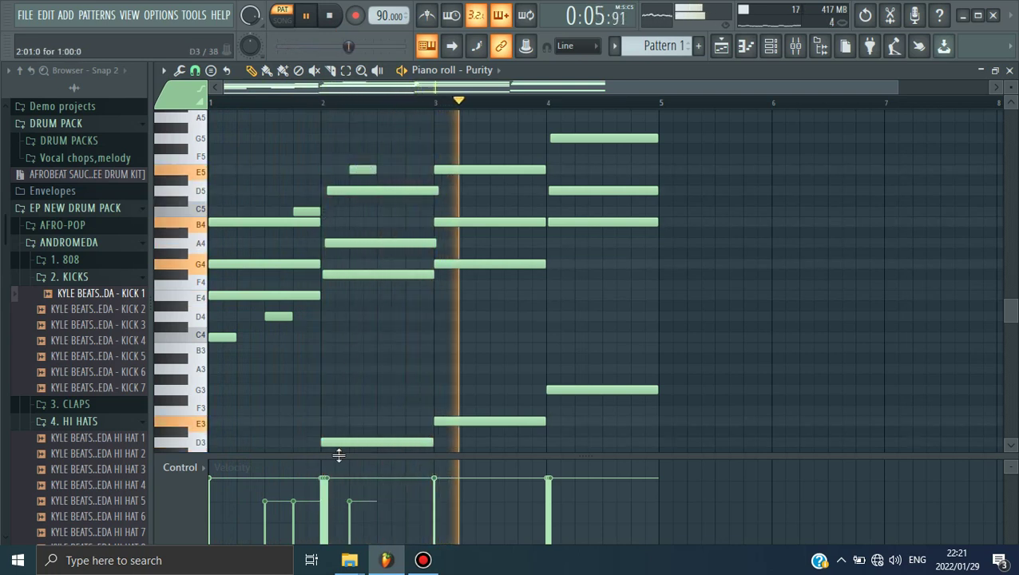
click(328, 17)
key(space)
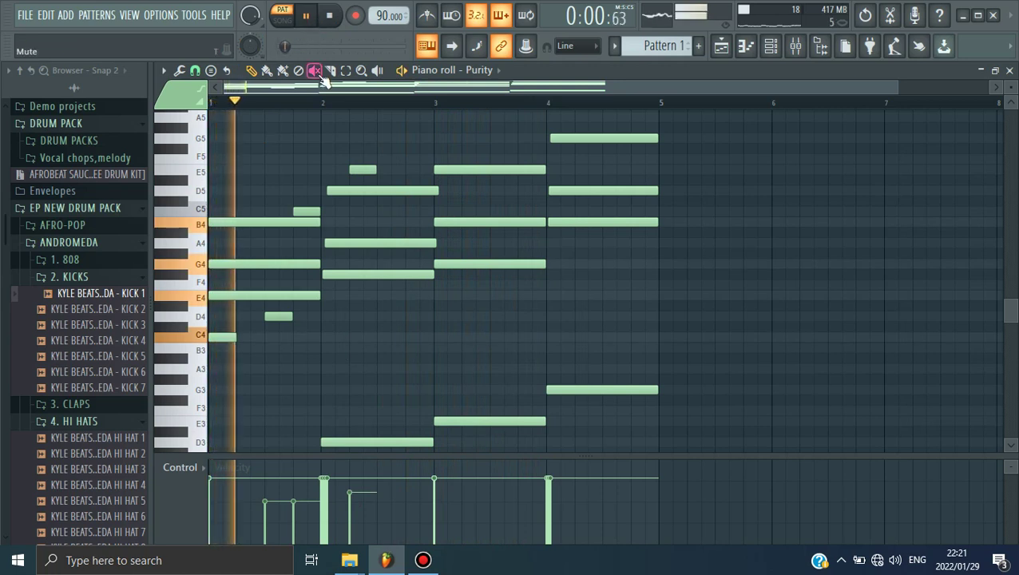
Add a note on beat 4 of bar 2, raise it to G5, listen from bar 2, and extend it to two beats
click(414, 159)
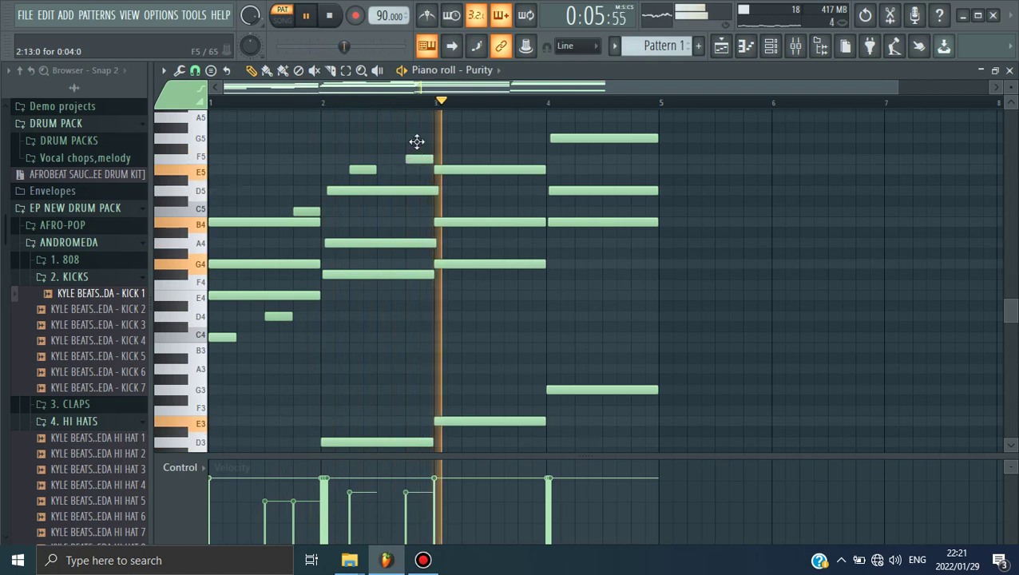
drag(417, 144, 417, 137)
click(322, 101)
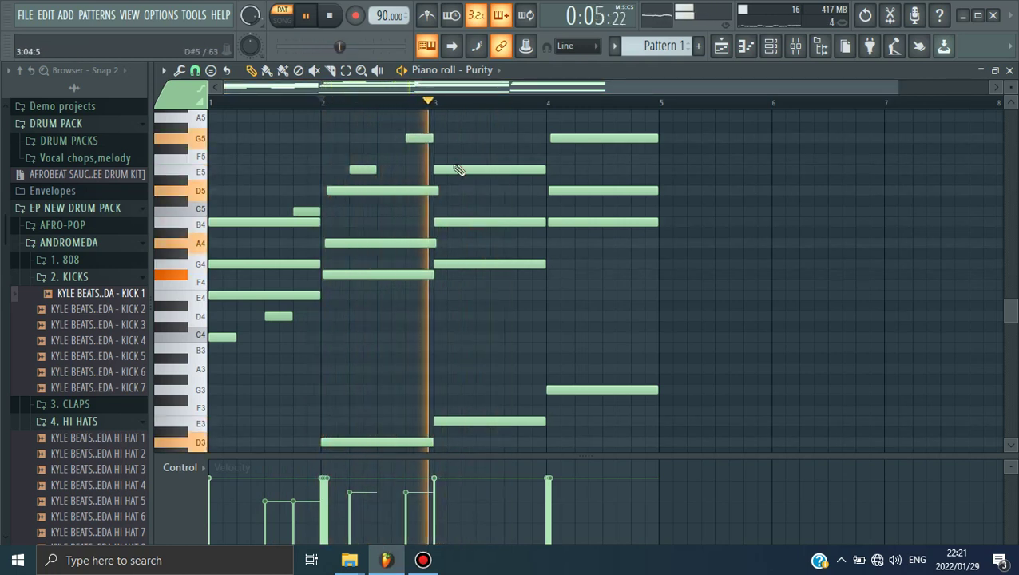
scroll(439, 161, up, 3)
drag(429, 203, 463, 203)
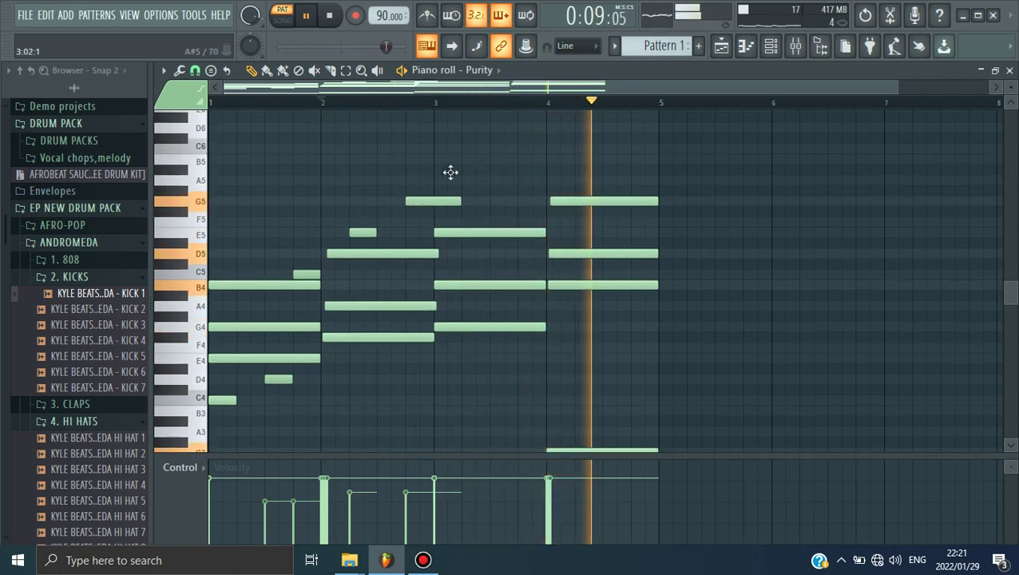
Add a B5 note on beat 3 of bar 2 and lengthen it to one and a half beats
click(450, 172)
drag(500, 172, 384, 159)
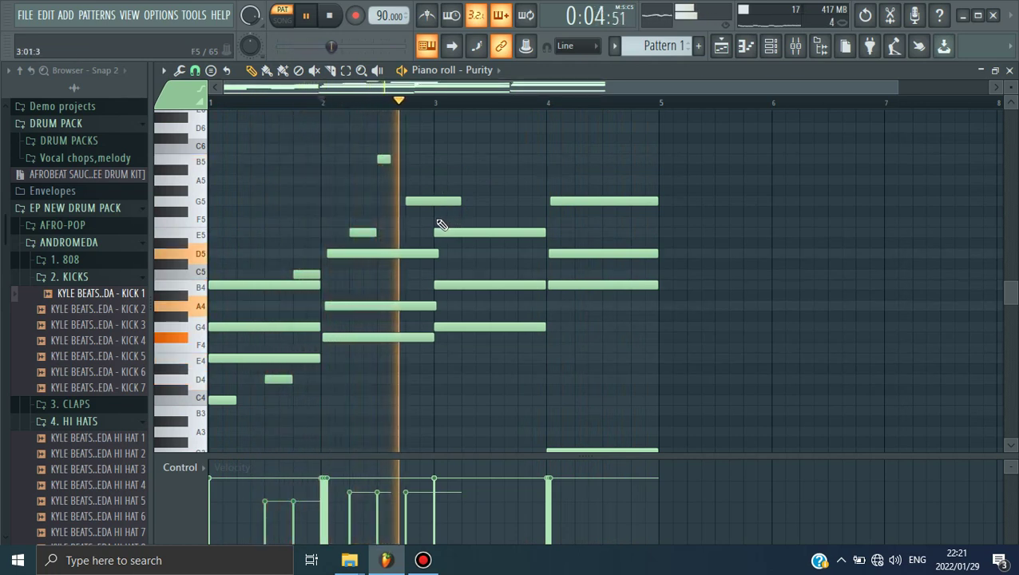
drag(390, 159, 414, 160)
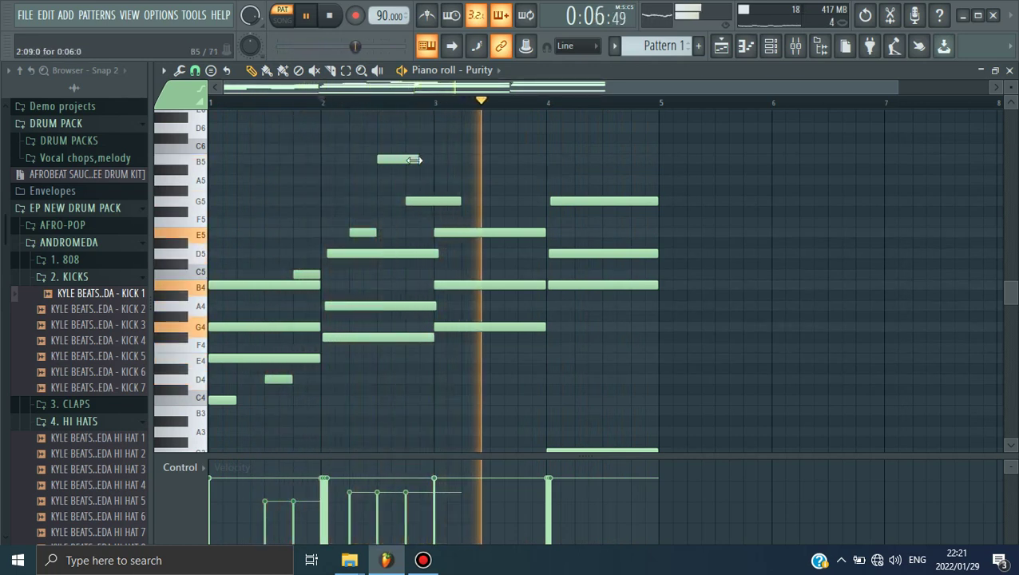
Add one-and-a-half-beat notes: D4 on beat 3 of bar 3 and E4 half a beat into bar 4, replaying to check
click(343, 104)
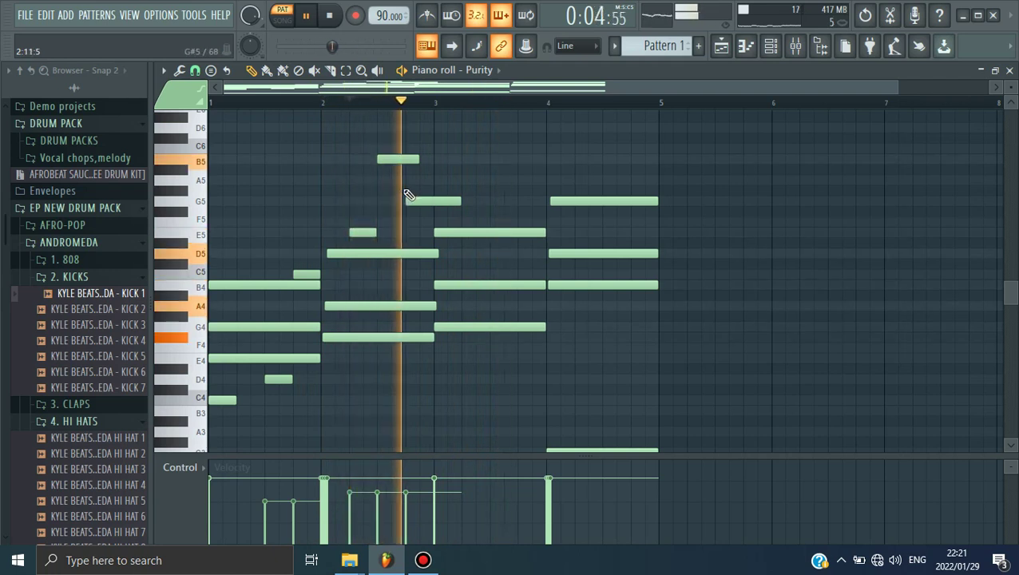
scroll(480, 240, down, 4)
drag(485, 248, 505, 289)
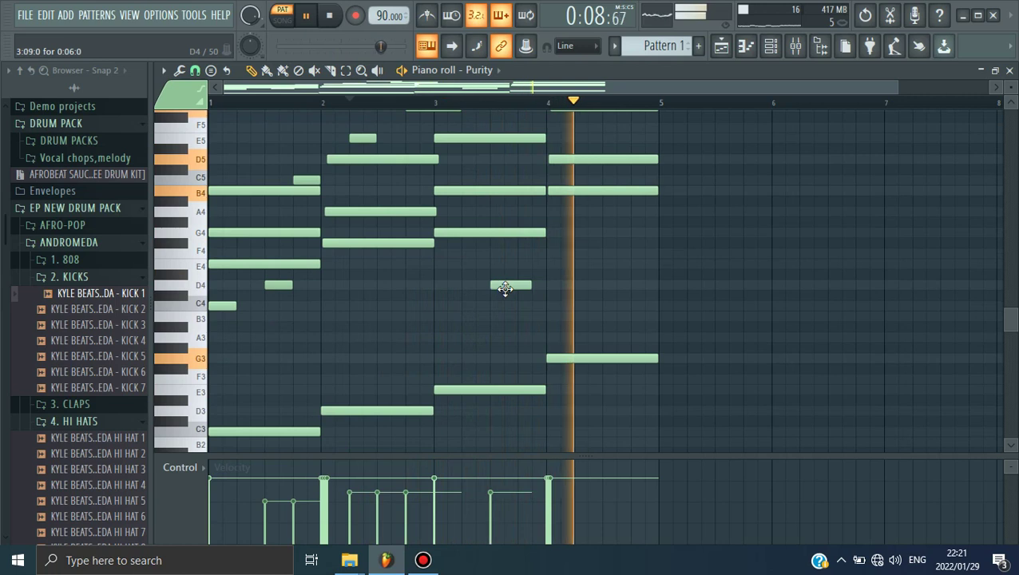
click(431, 103)
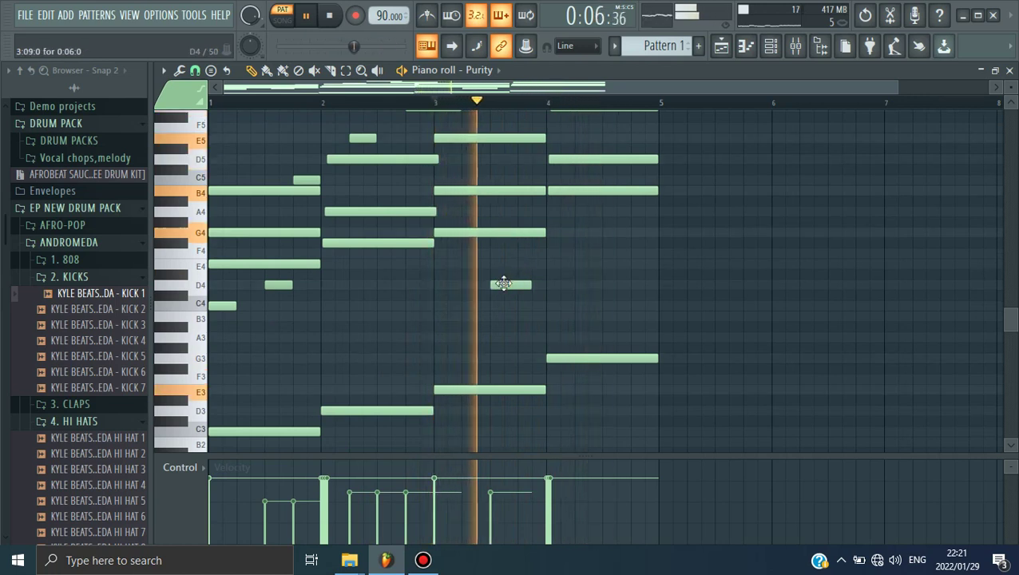
click(578, 266)
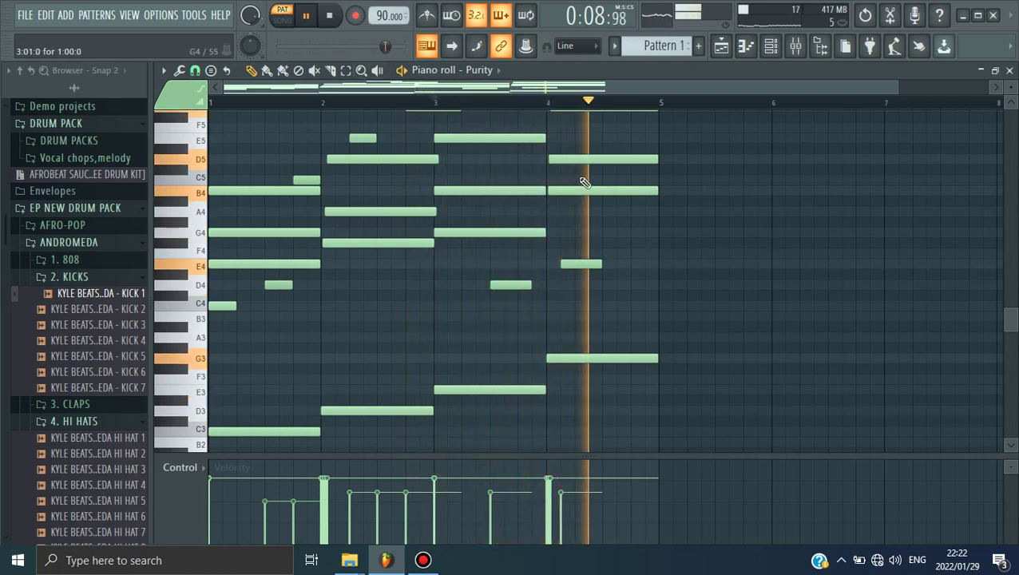
Load the LXPPlate reverb into the first effect slot of the Purity mixer track and lower its mix level
click(795, 47)
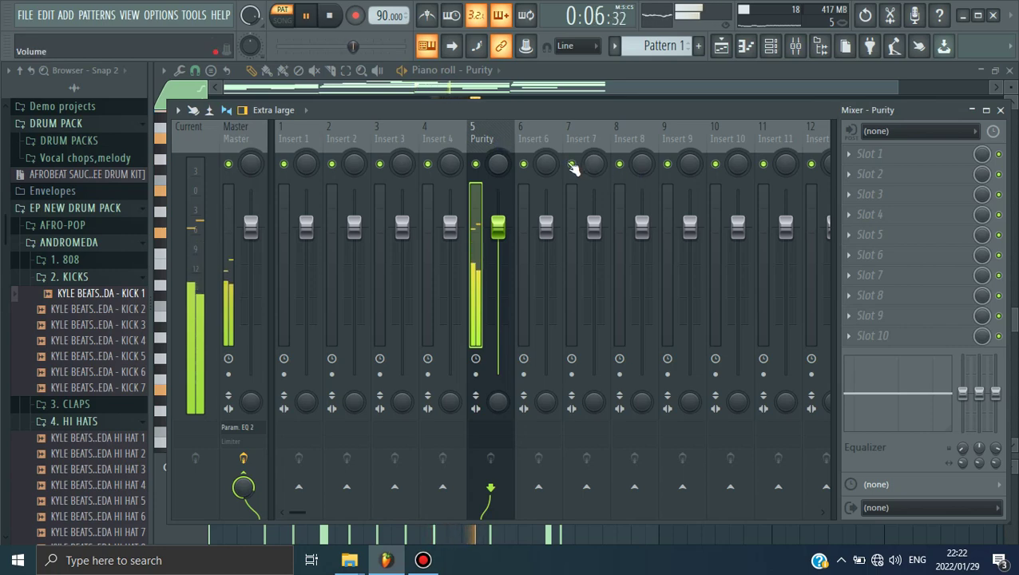
click(863, 159)
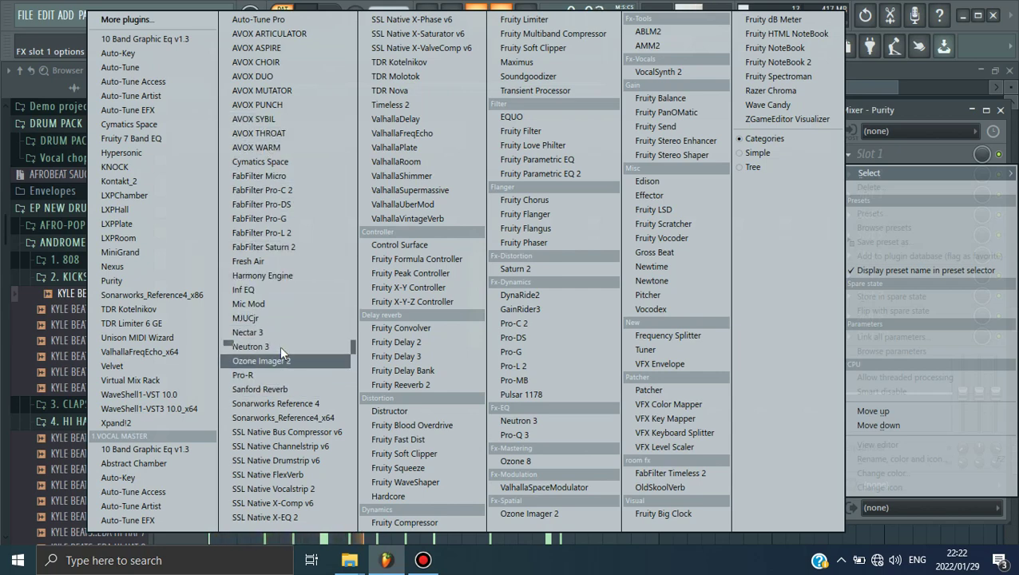
click(140, 226)
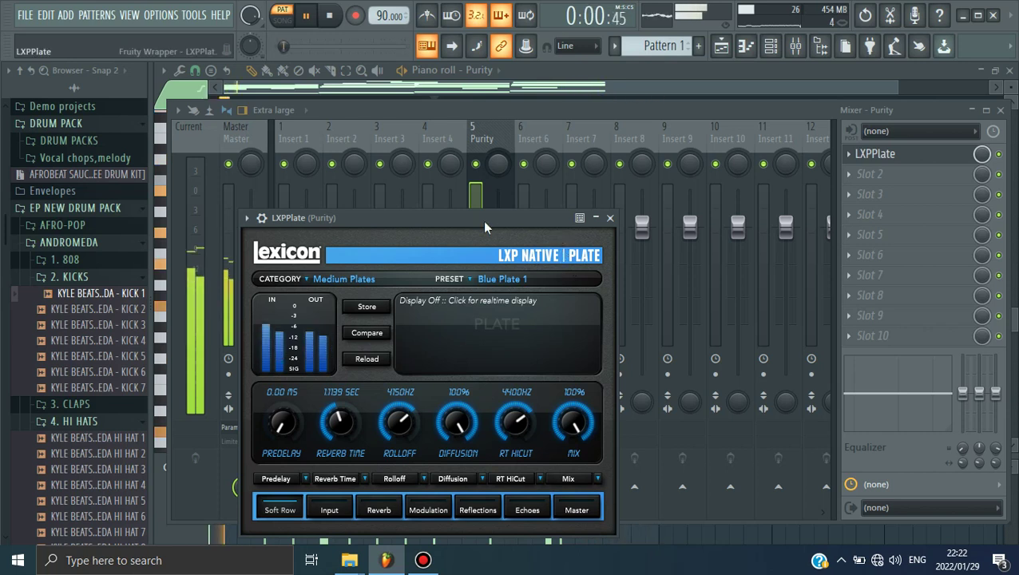
key(Escape)
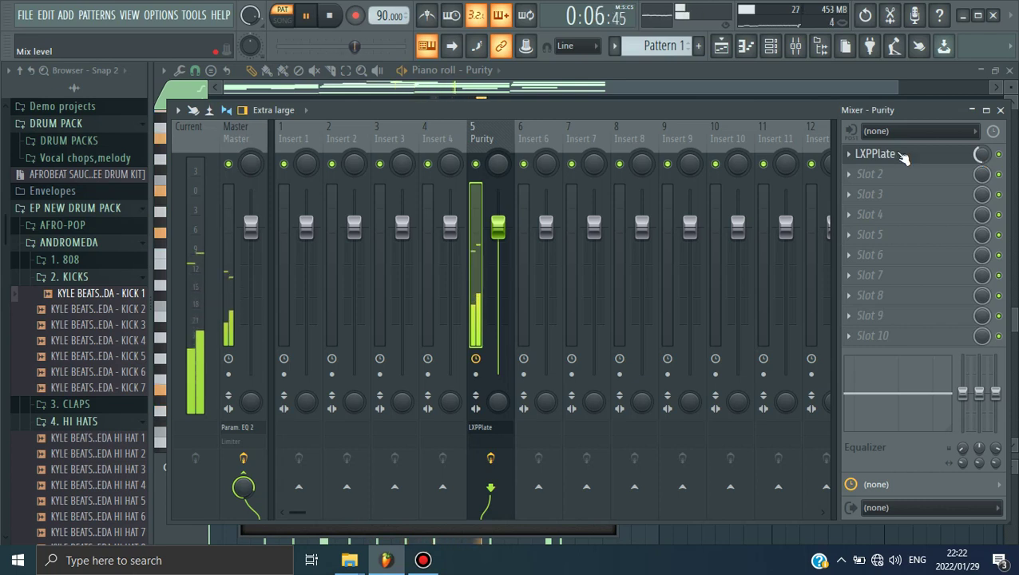
Place Pattern 1 at bar 1 of Track 2 in the playlist and repeat it at bar 5
click(728, 54)
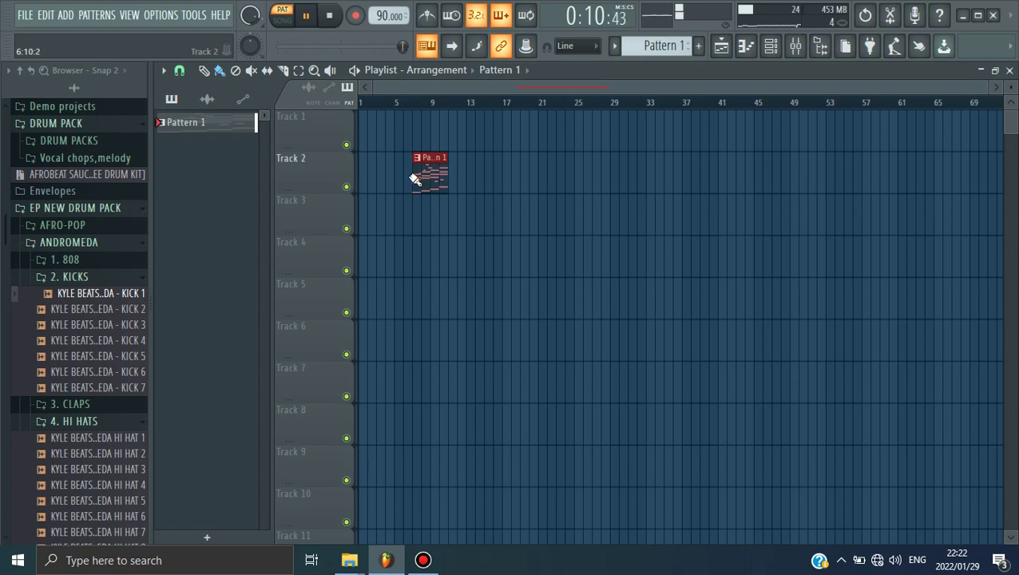
drag(398, 174, 351, 174)
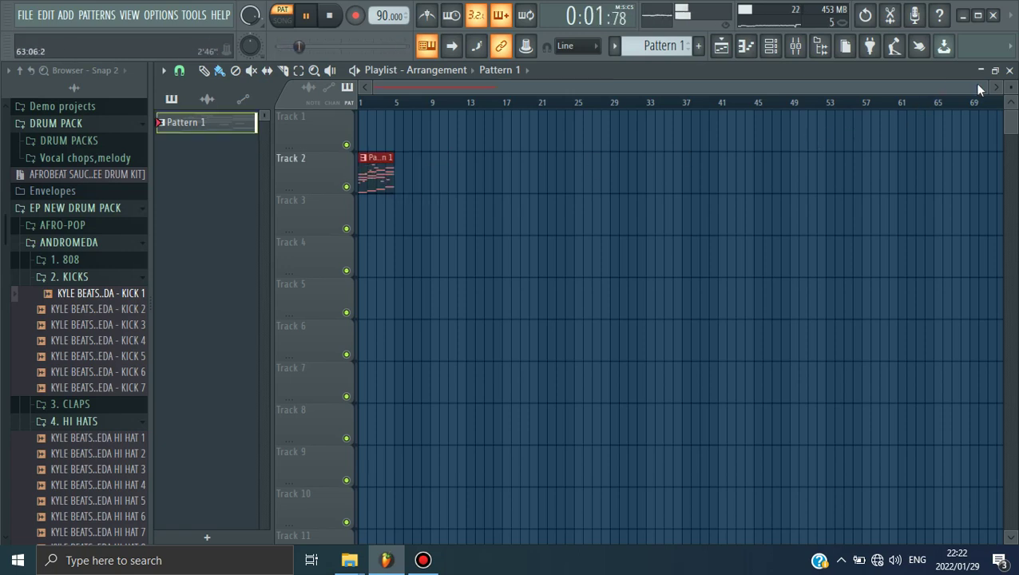
drag(980, 87, 679, 92)
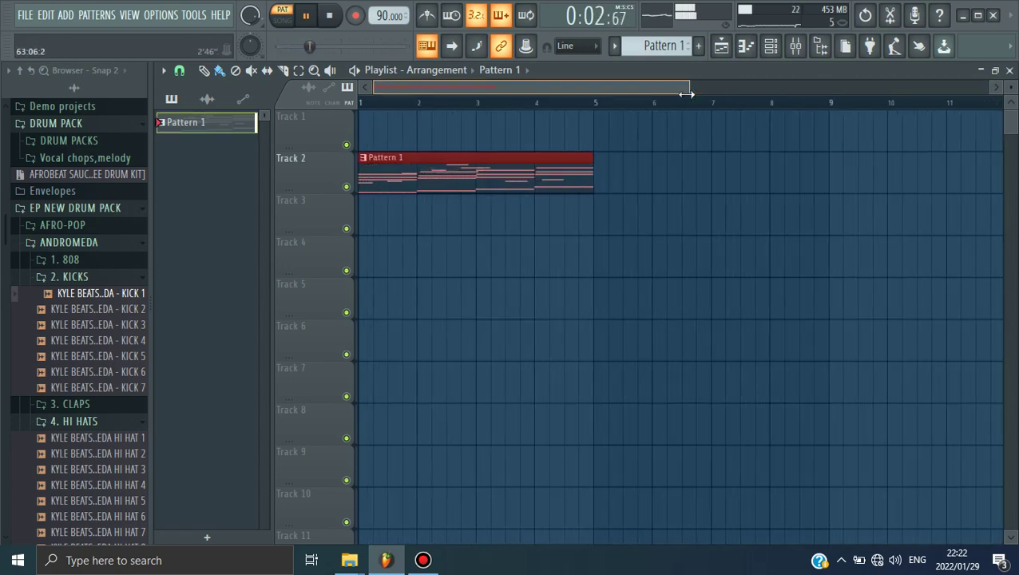
click(612, 187)
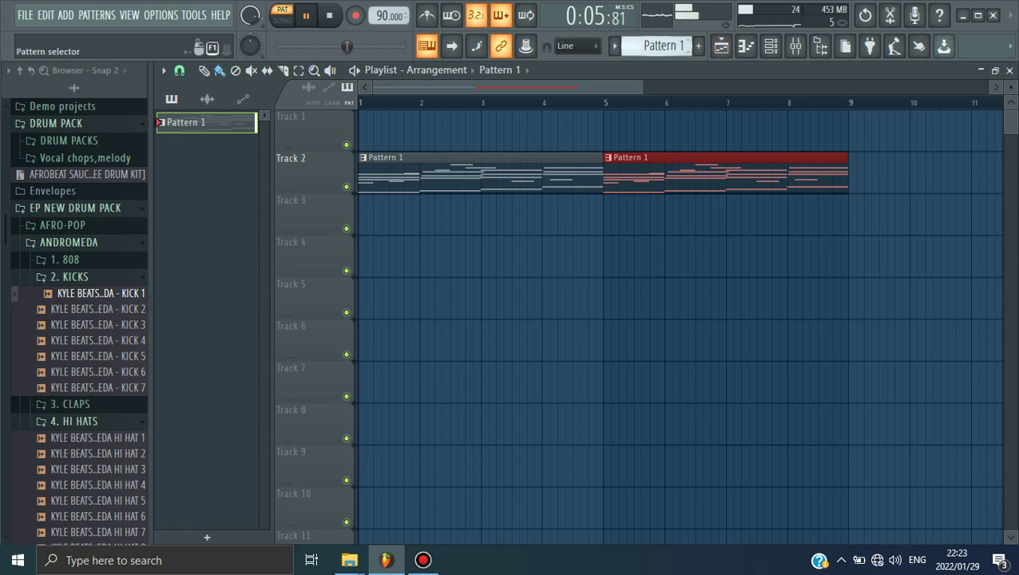
Create Pattern 2, place it on Track 1 from bar 1 spanning four bars, and switch playback to song mode
key(F4)
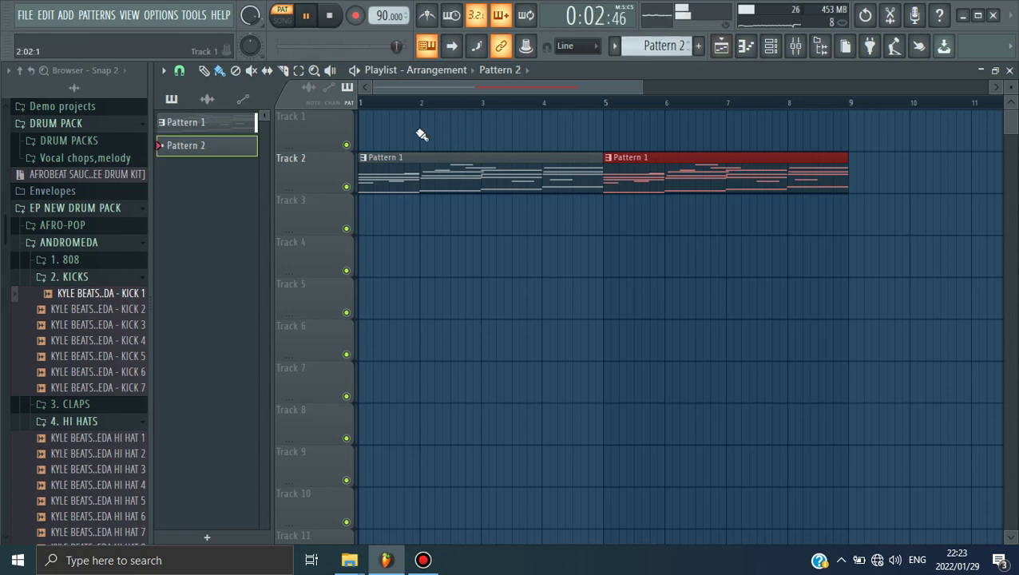
click(448, 127)
drag(448, 127, 404, 131)
drag(523, 137, 601, 137)
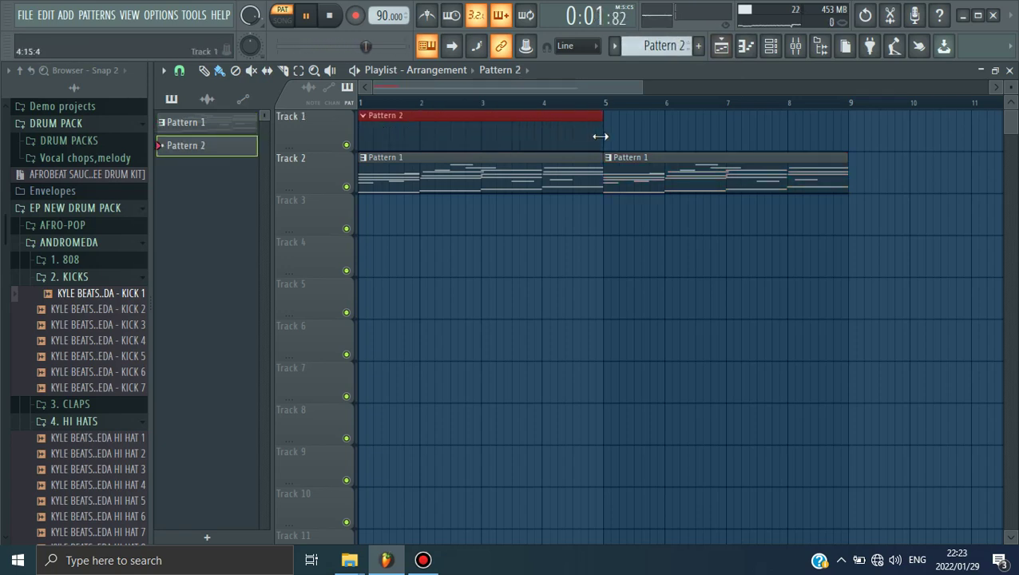
click(285, 21)
key(space)
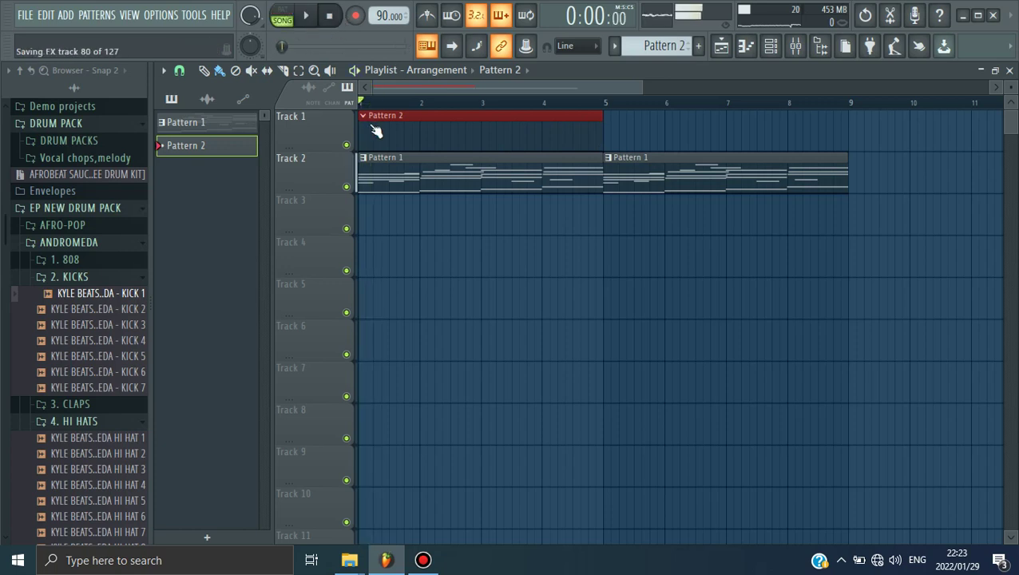
Load the Andromeda Kick 1 sample into the Kick channel and add a kick on step 1 of Pattern 2
click(765, 53)
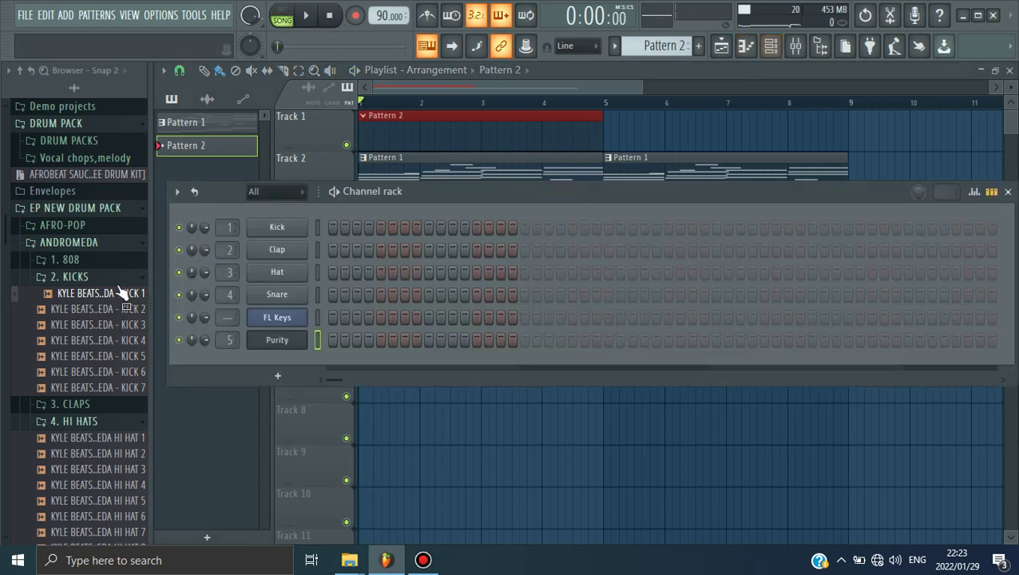
drag(266, 226, 264, 226)
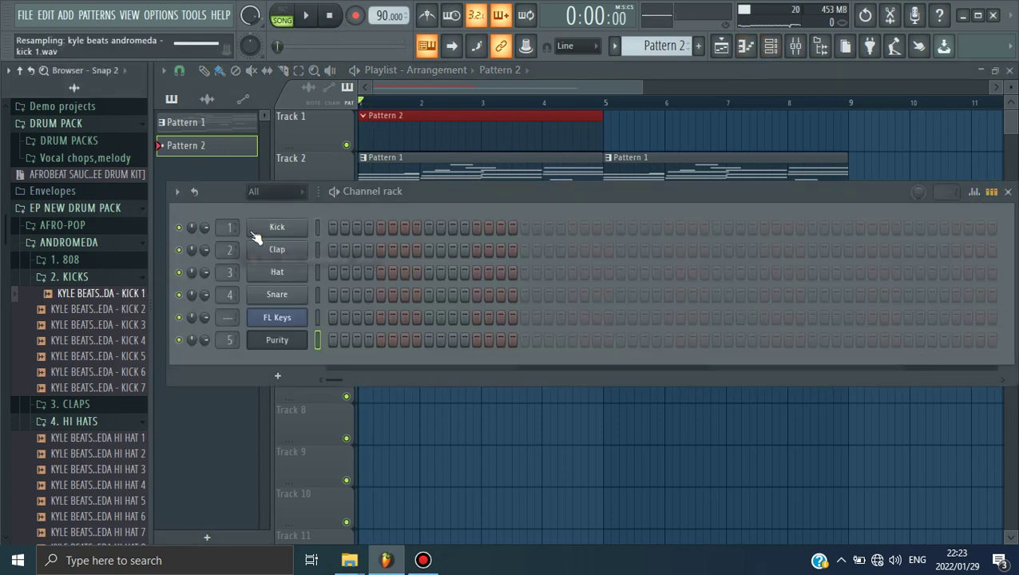
click(334, 227)
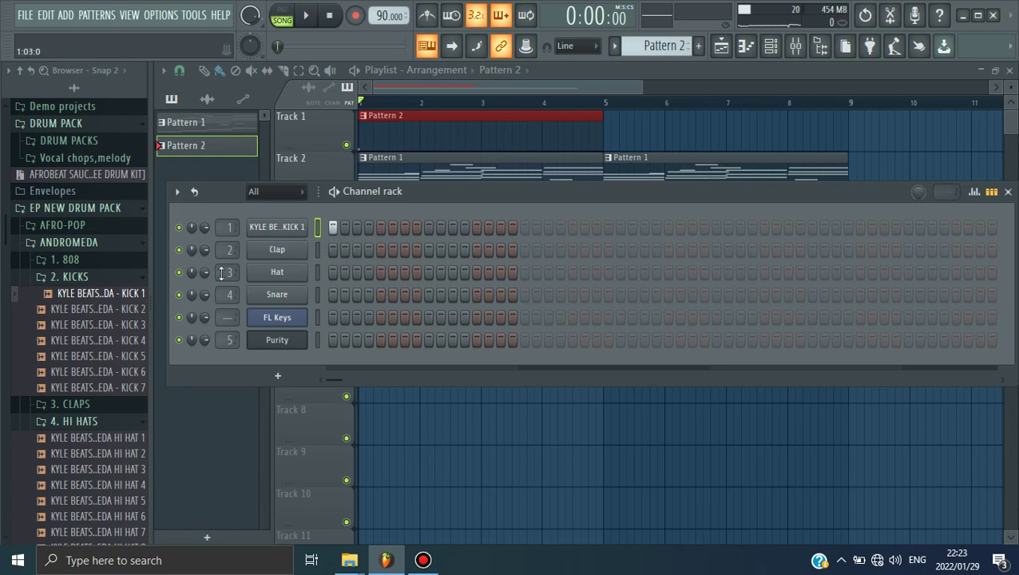
Load the Andromeda Clap 1 sample into the Clap channel and add a clap on step 9
click(70, 277)
click(90, 311)
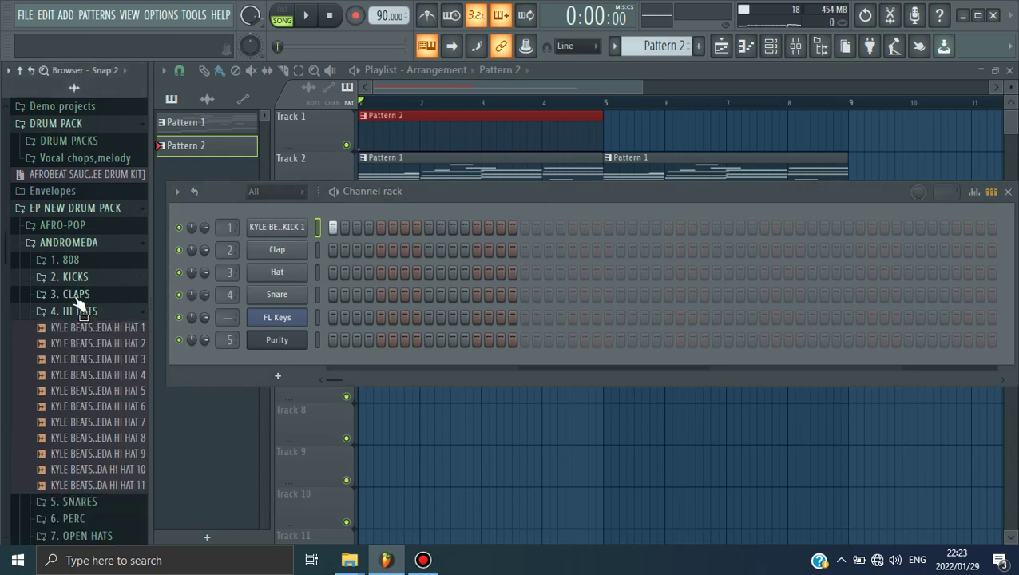
click(78, 295)
drag(80, 326, 283, 249)
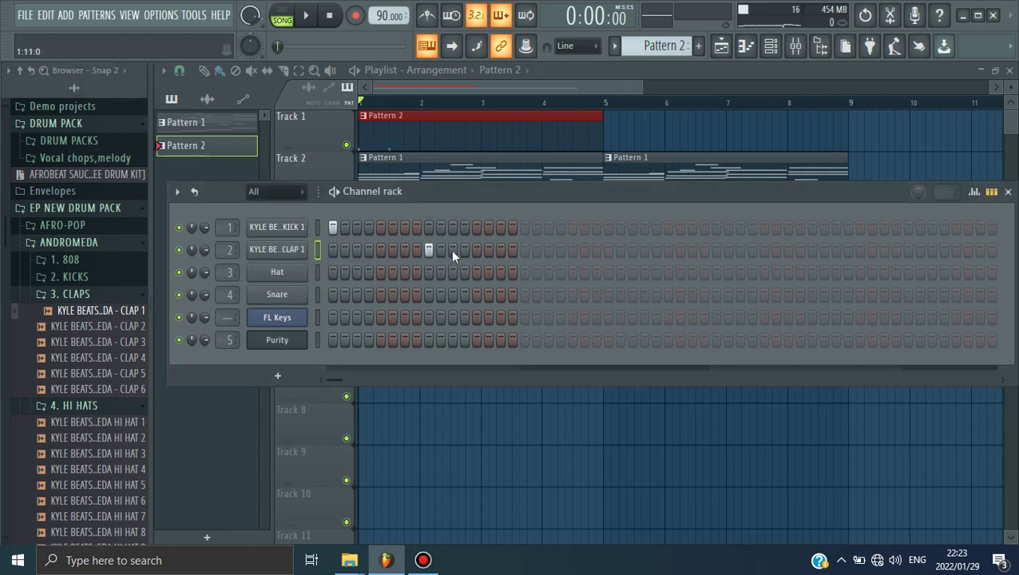
Add a kick on beat 1 of bar 2 and claps on beat 3 of bars 2, 3 and 4
key(space)
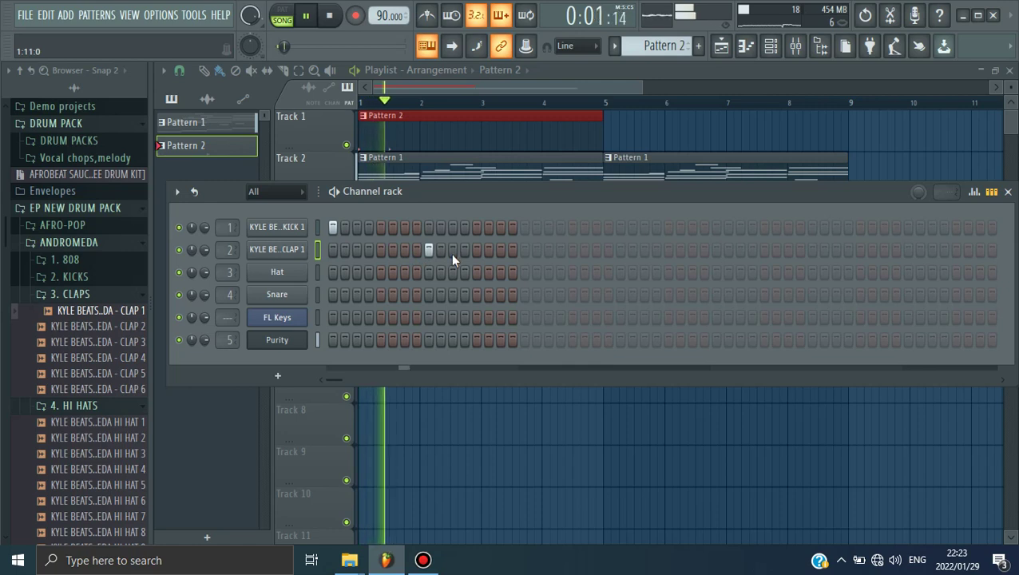
click(524, 227)
click(620, 251)
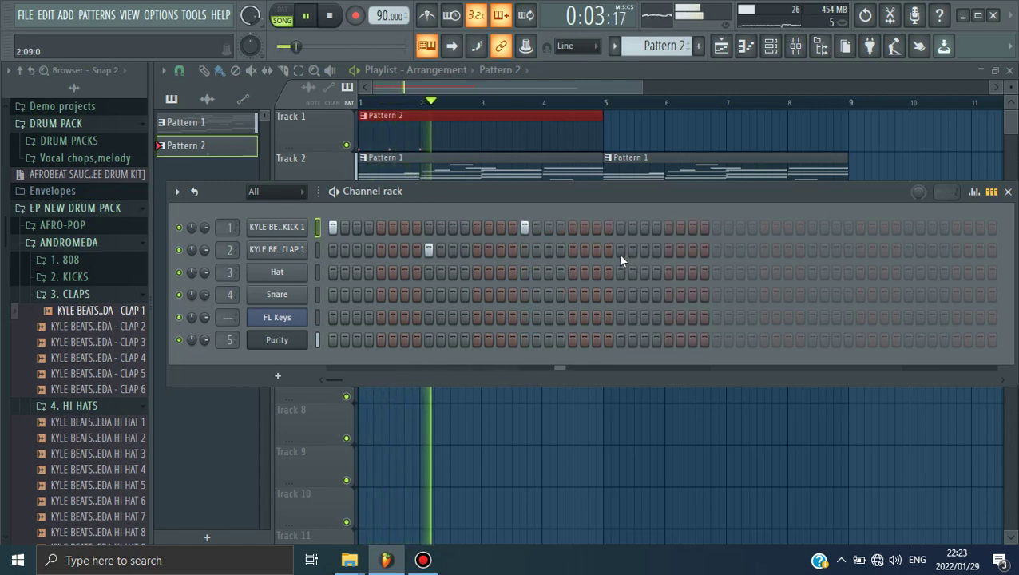
key(space)
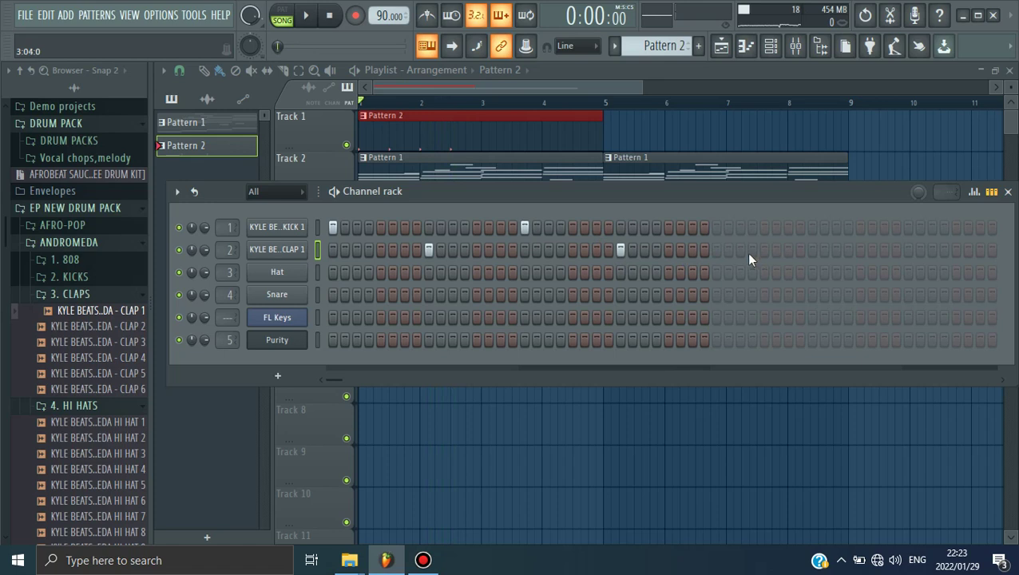
click(812, 250)
drag(797, 198, 760, 198)
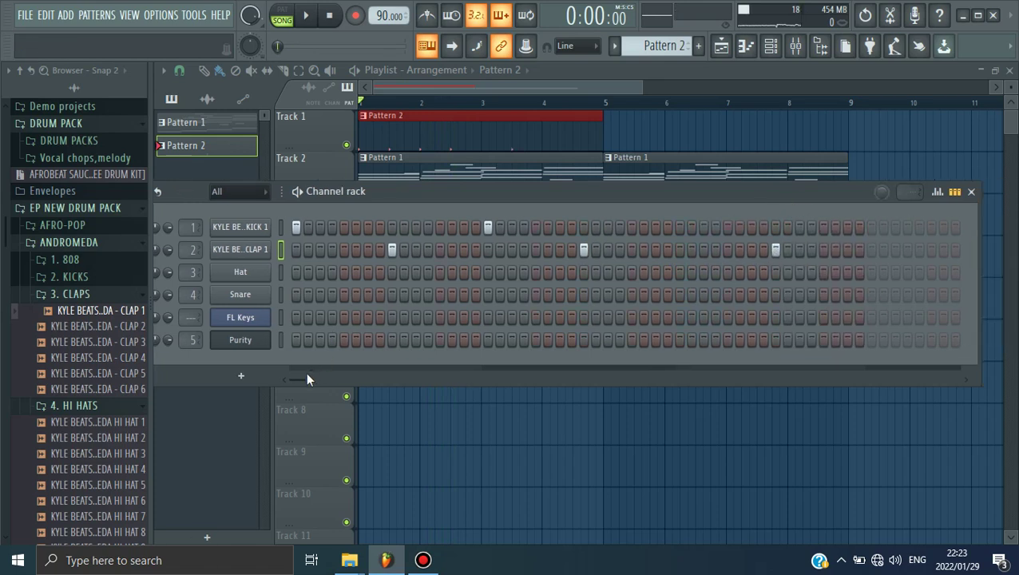
scroll(307, 378, right, 3)
click(883, 250)
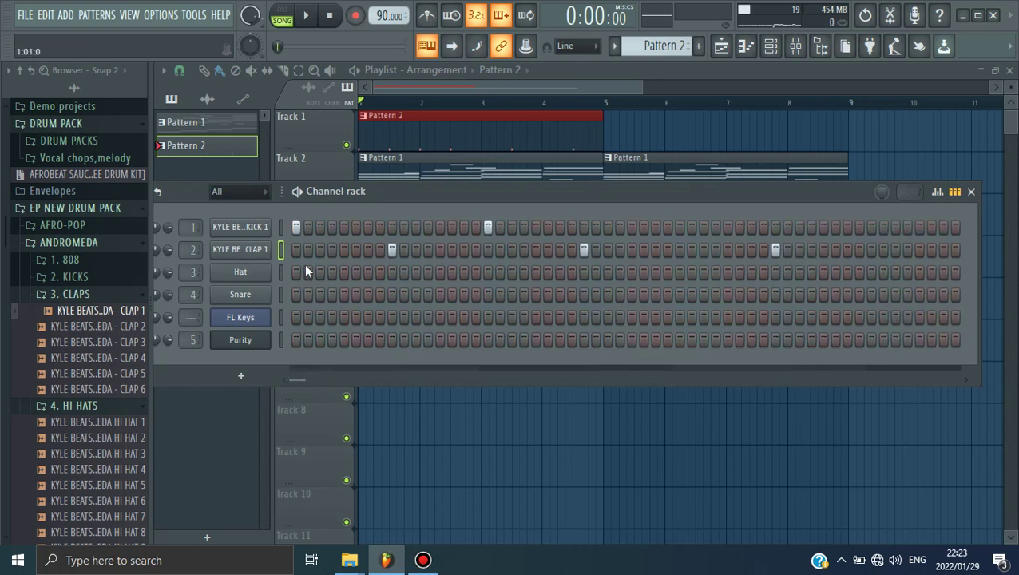
Add kicks on steps 7, 12, 15 and 23 while auditioning the song
key(space)
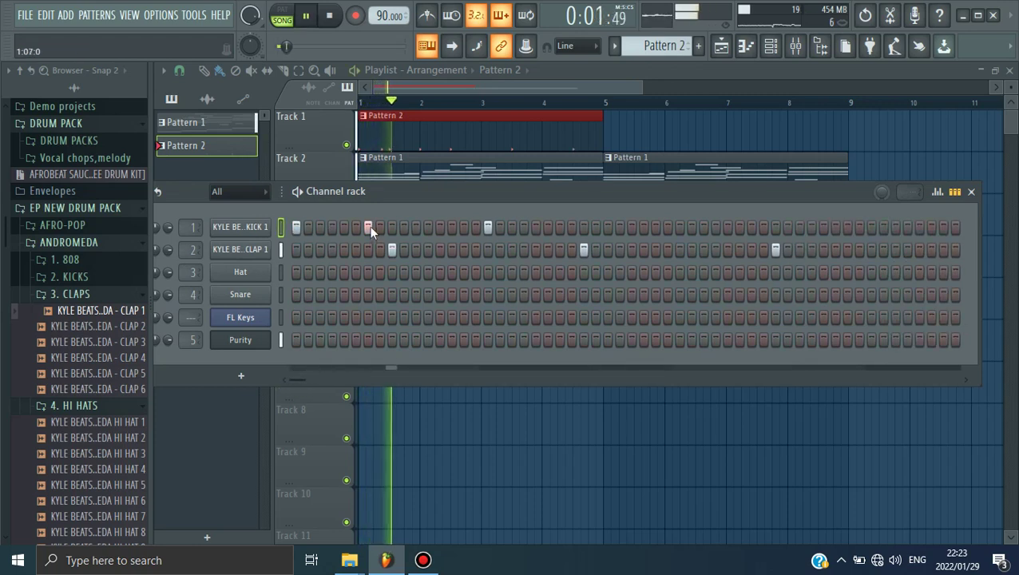
click(464, 227)
click(560, 228)
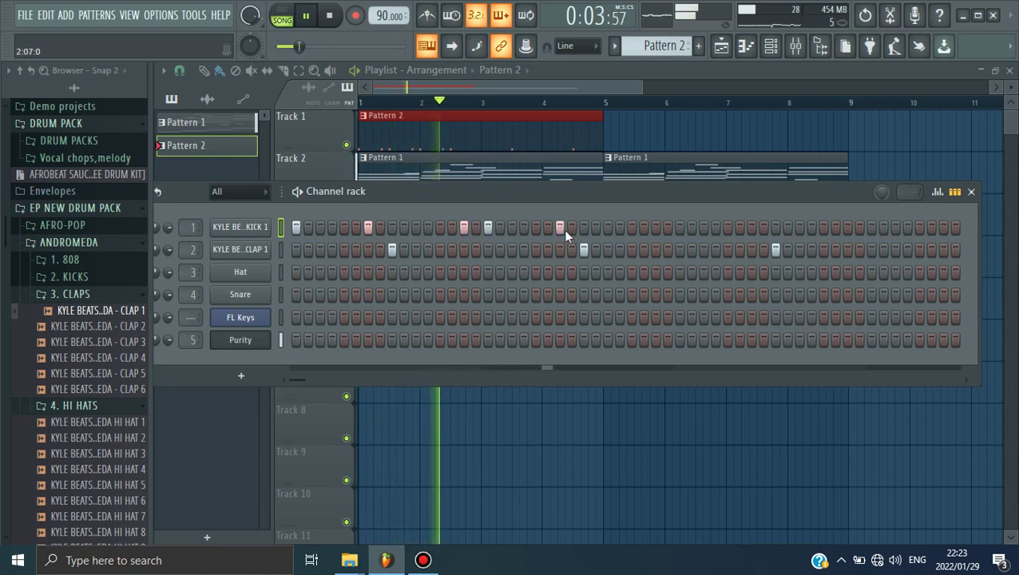
click(584, 250)
key(space)
key(space)
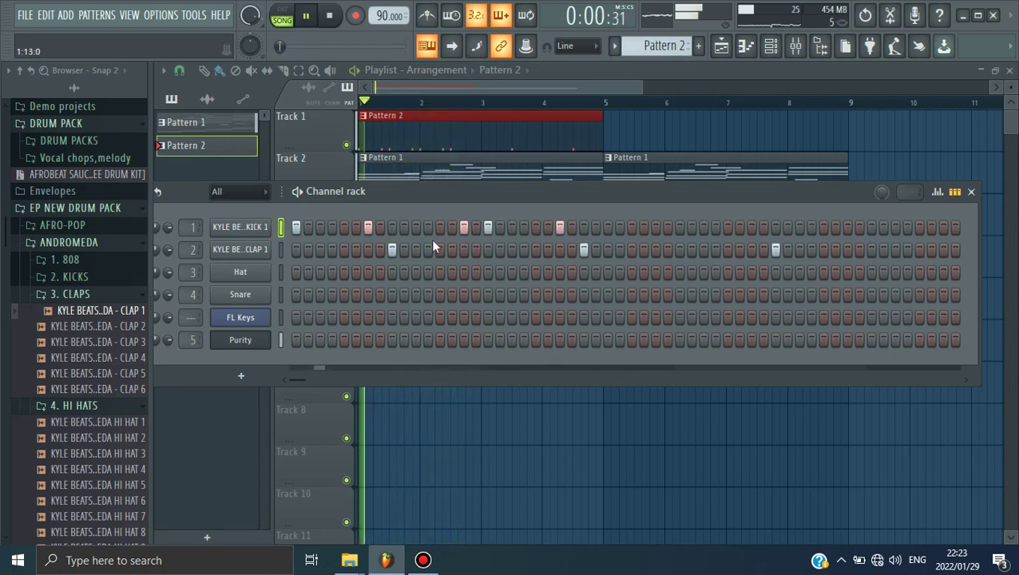
click(428, 228)
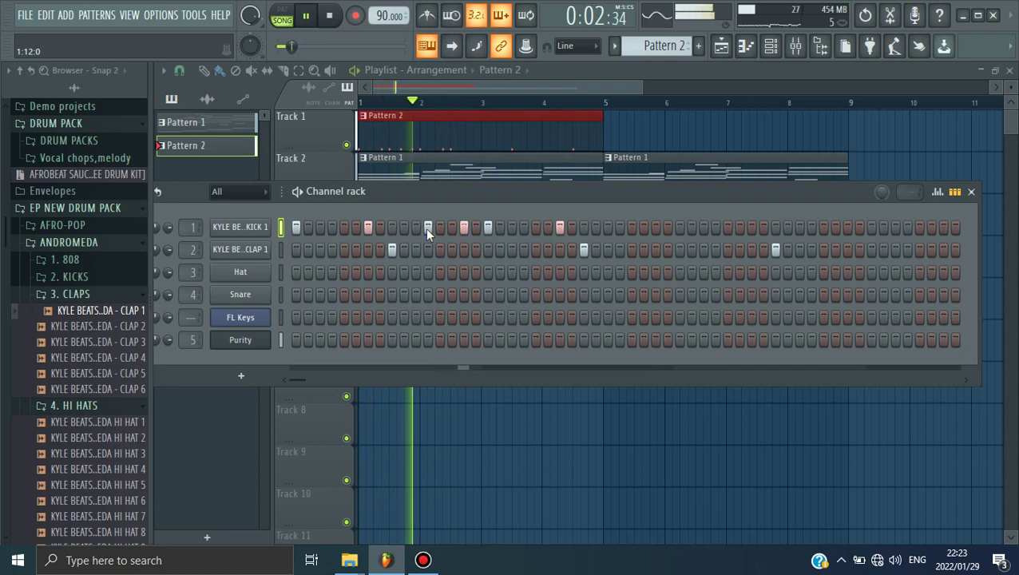
Load the Andromeda Hi Hat 11 sample into the Hat channel and fill its steps from 1 to 55
key(space)
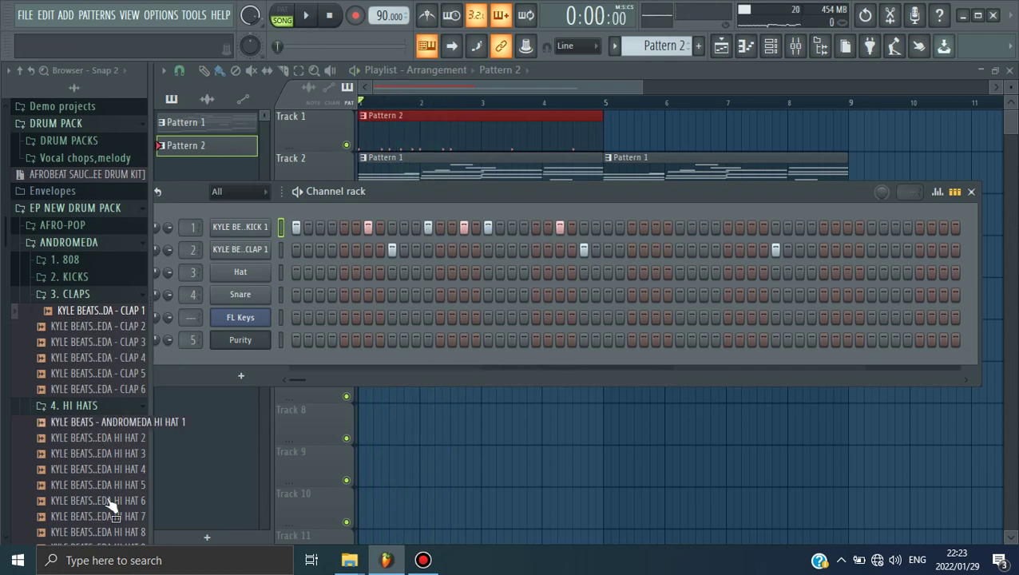
scroll(110, 504, down, 4)
mouse_move(64, 390)
mouse_down()
mouse_move(257, 292)
mouse_move(252, 273)
mouse_move(599, 278)
mouse_up()
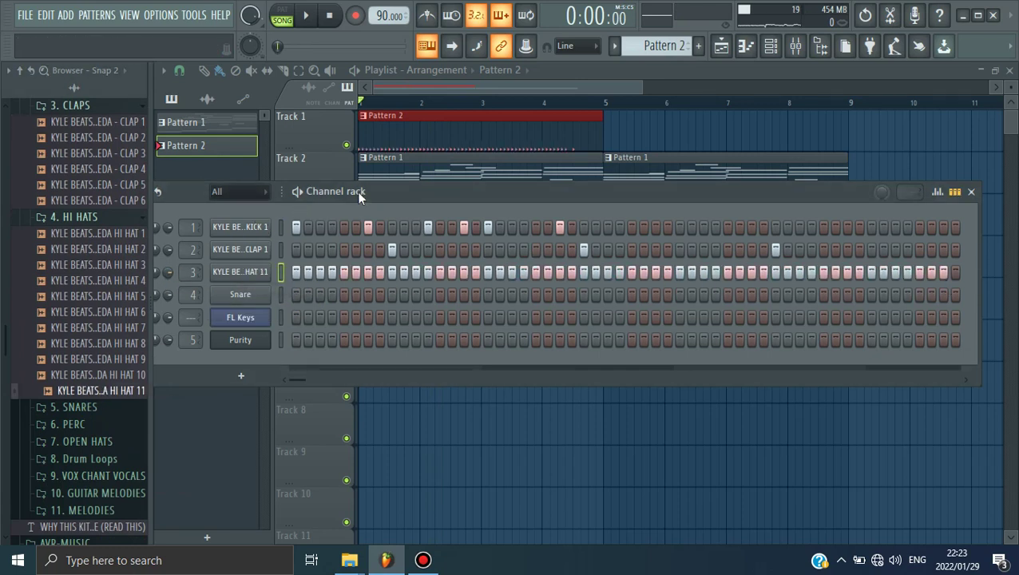
Lower the hi-hat channel's volume and listen to the drums with the melody
drag(357, 191, 408, 189)
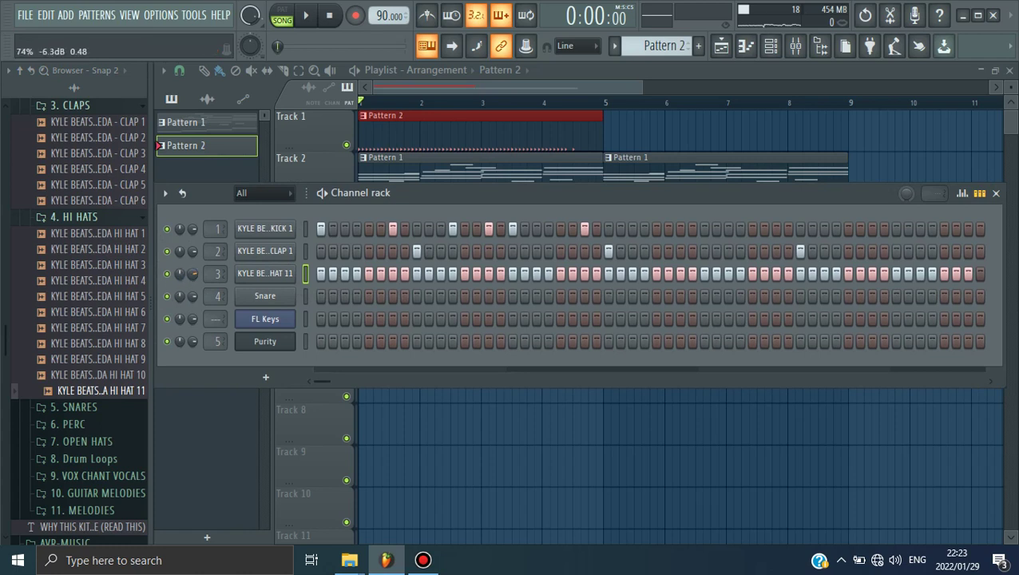
key(space)
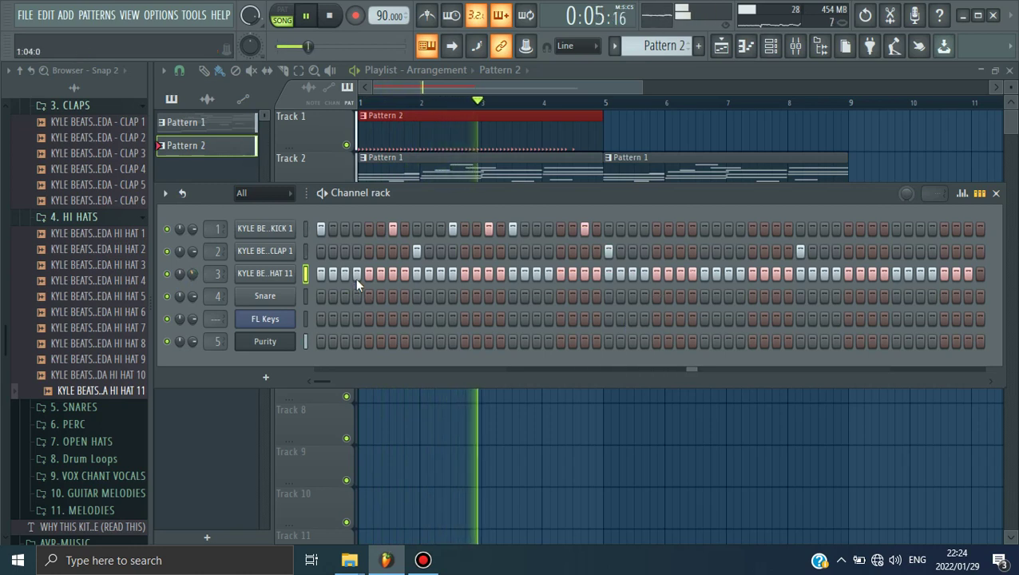
key(space)
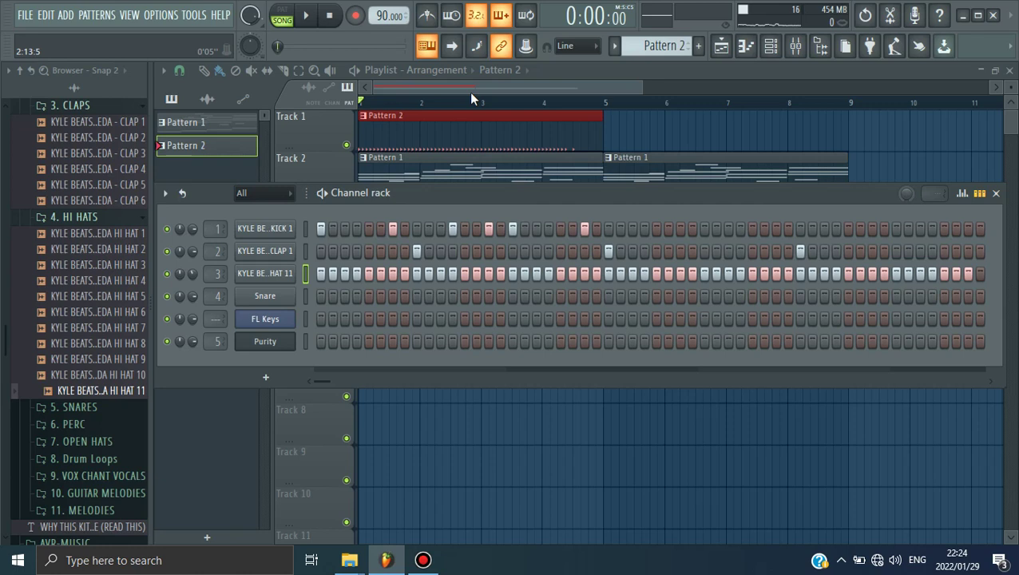
Fill the remaining hi-hat steps to the end of bar 4 and remove the extra hit at the start of bar 5
drag(326, 381, 331, 381)
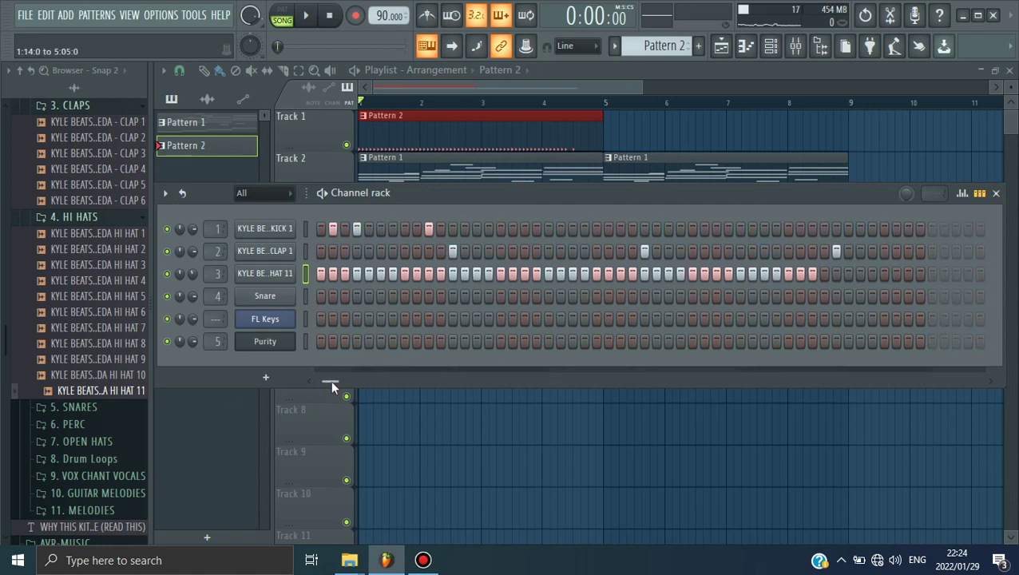
drag(822, 272, 927, 274)
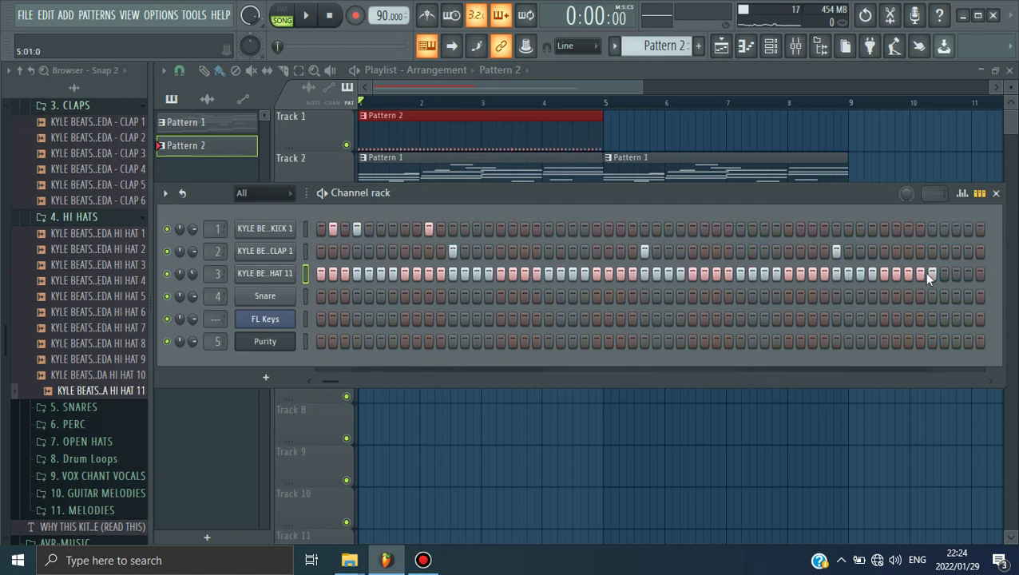
right_click(929, 274)
drag(336, 382, 326, 382)
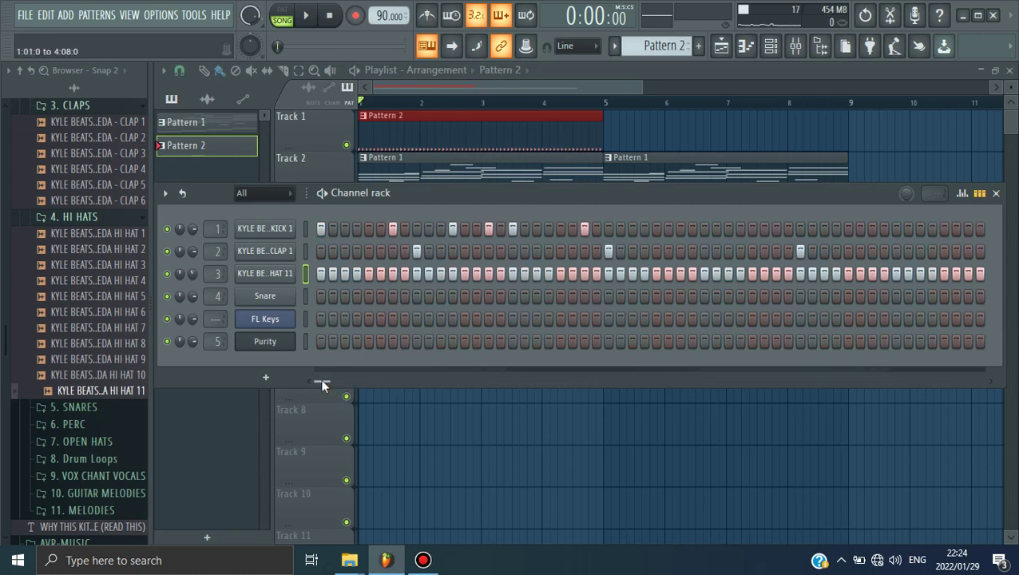